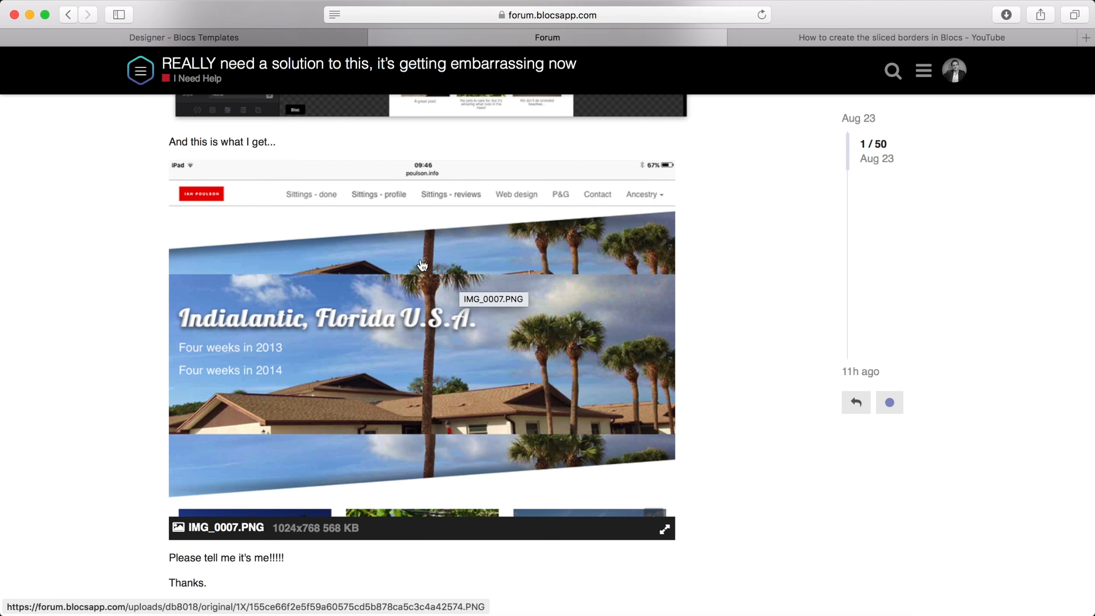
- Enlarge the iPad screenshot IMG_0007.PNG in the forum post to examine its sliced borders, and close it again
click(417, 259)
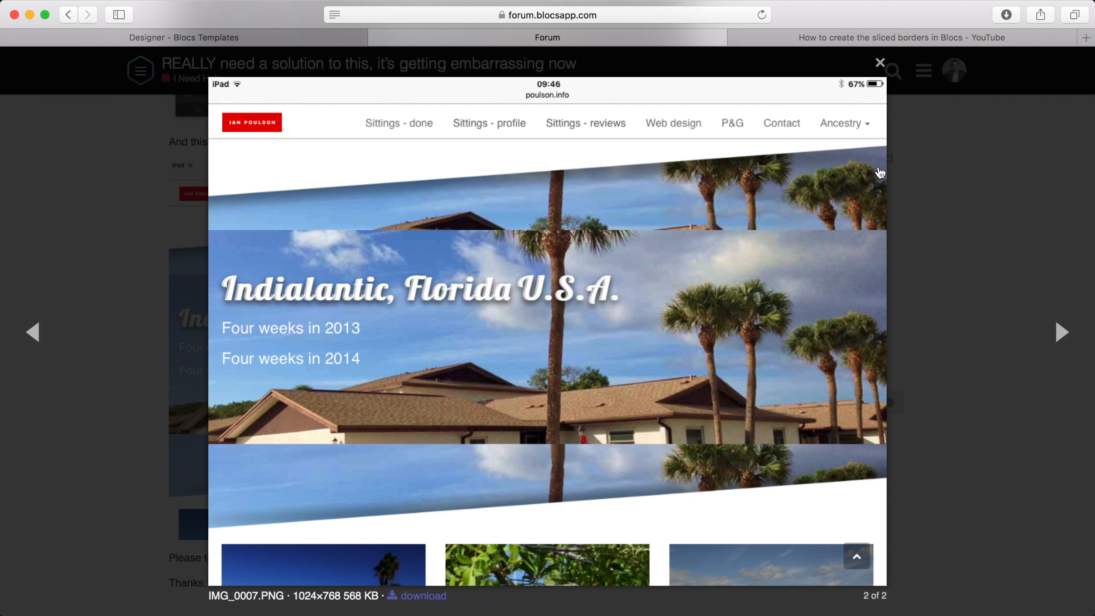
click(881, 62)
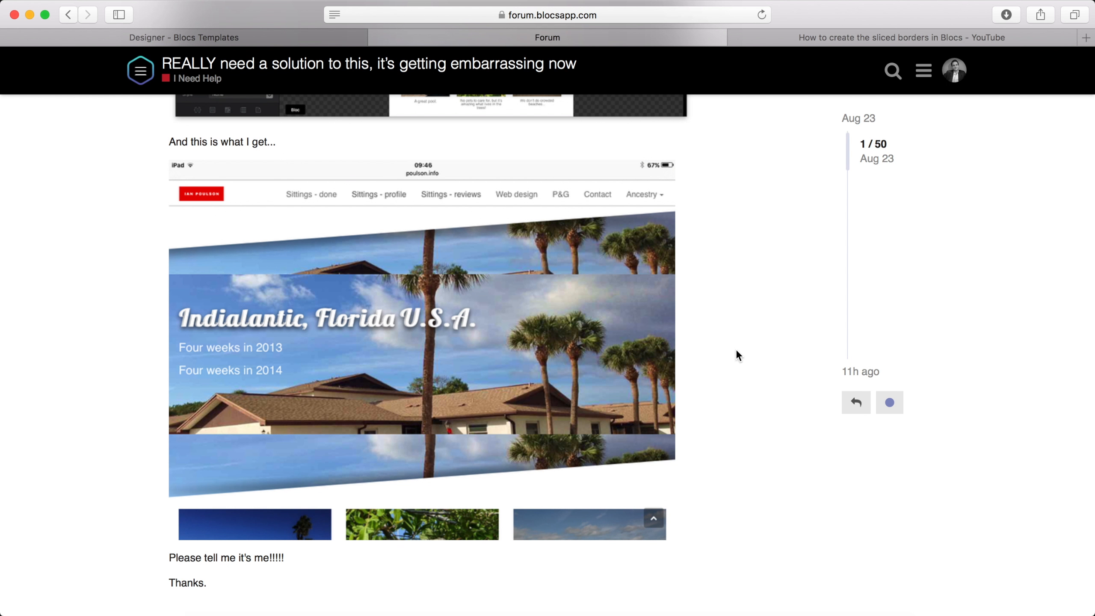
- Switch to the Designer Multi project in Blocs and look over the old and new sliced borders sections
click(271, 43)
scroll(672, 340, down, 5)
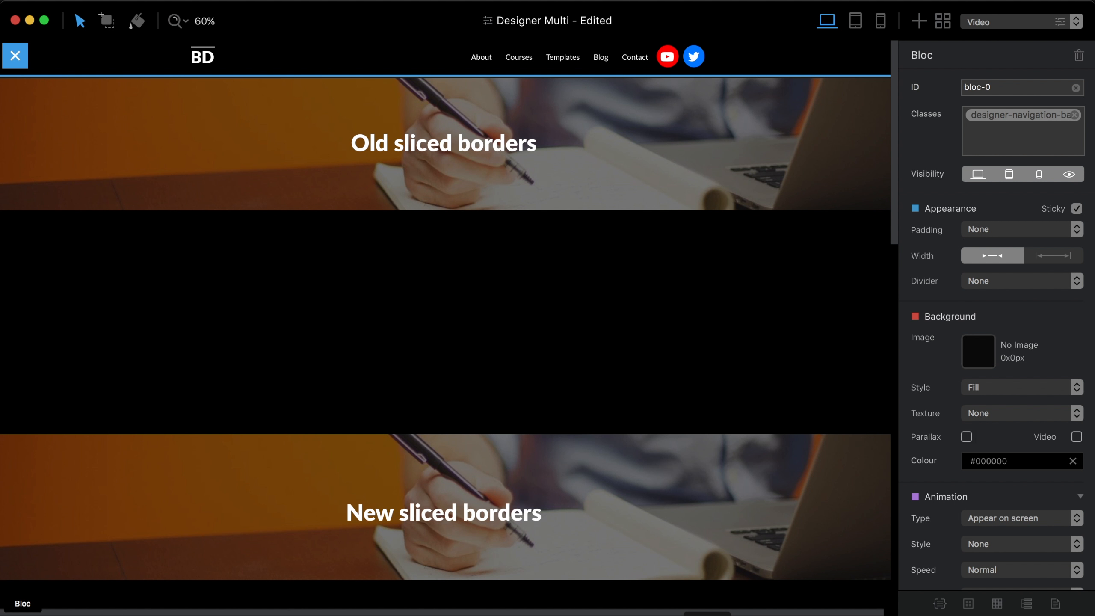
scroll(647, 458, down, 5)
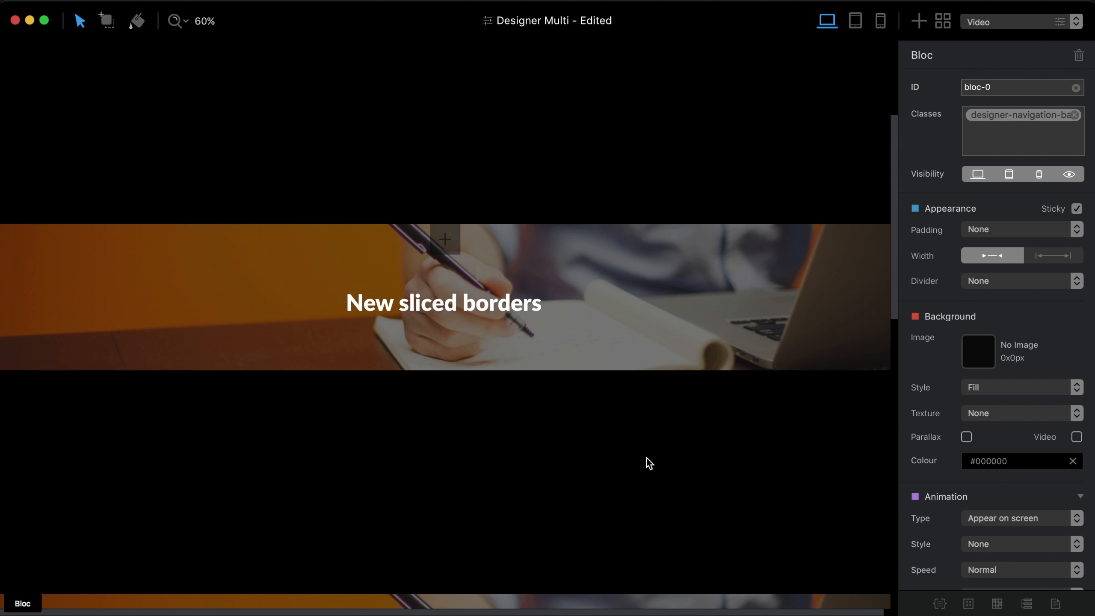
scroll(622, 269, up, 5)
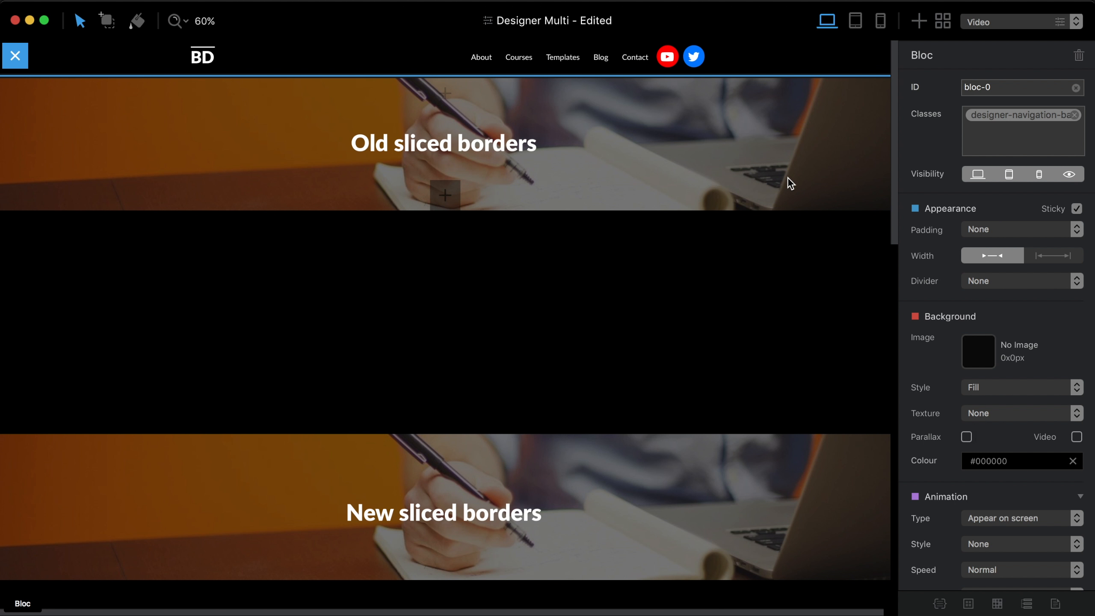
- Duplicate the "Old sliced borders" bloc onto the Video page
click(806, 145)
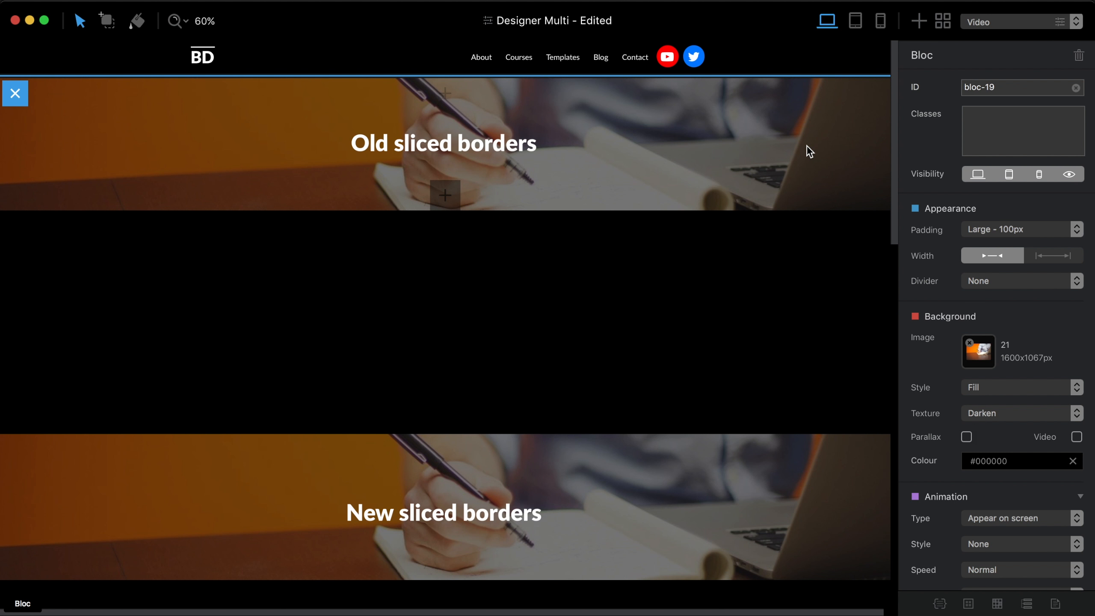
key(super+d)
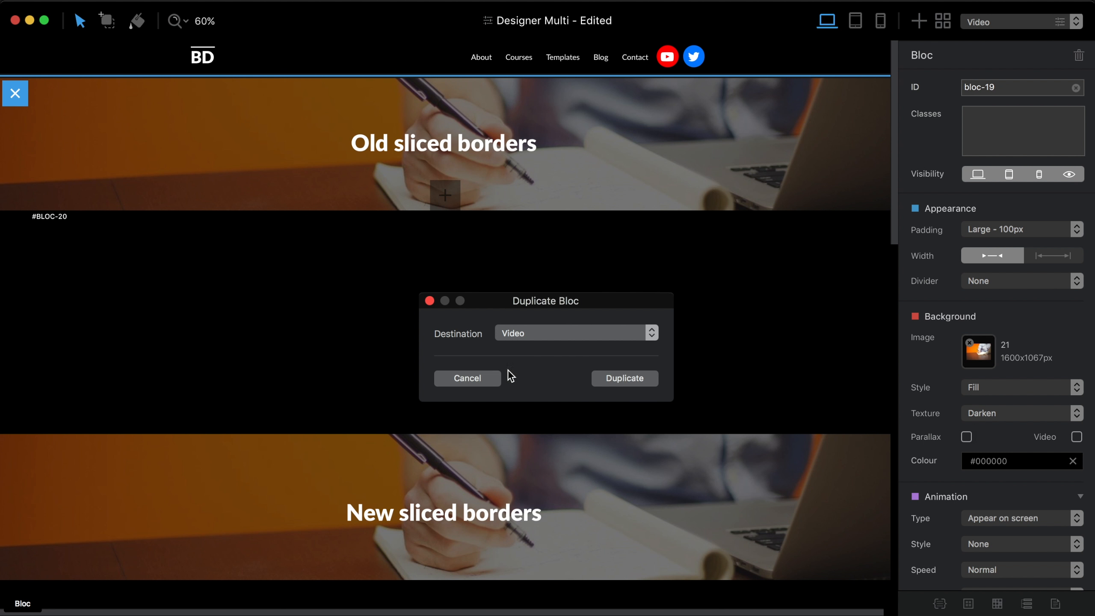
click(629, 375)
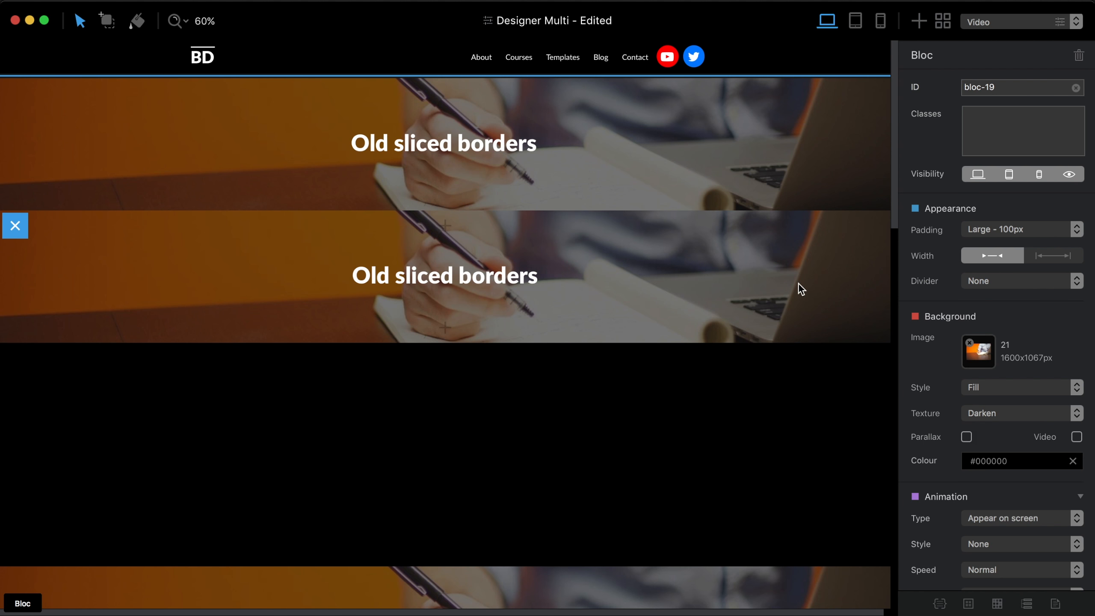
- Enable parallax on the background images of both "Old sliced borders" blocs
click(854, 181)
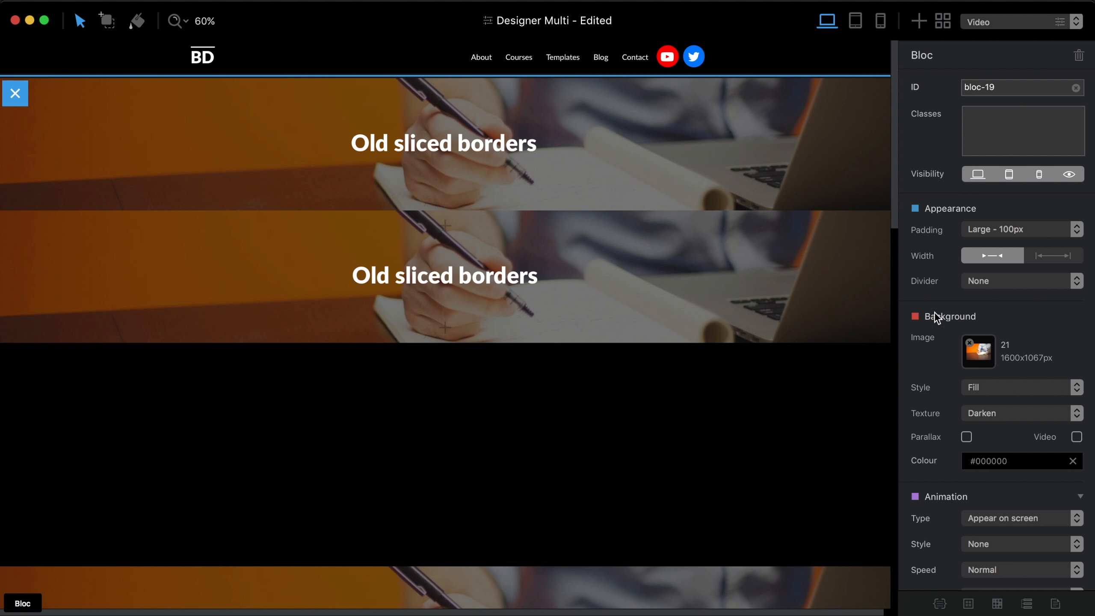
click(966, 437)
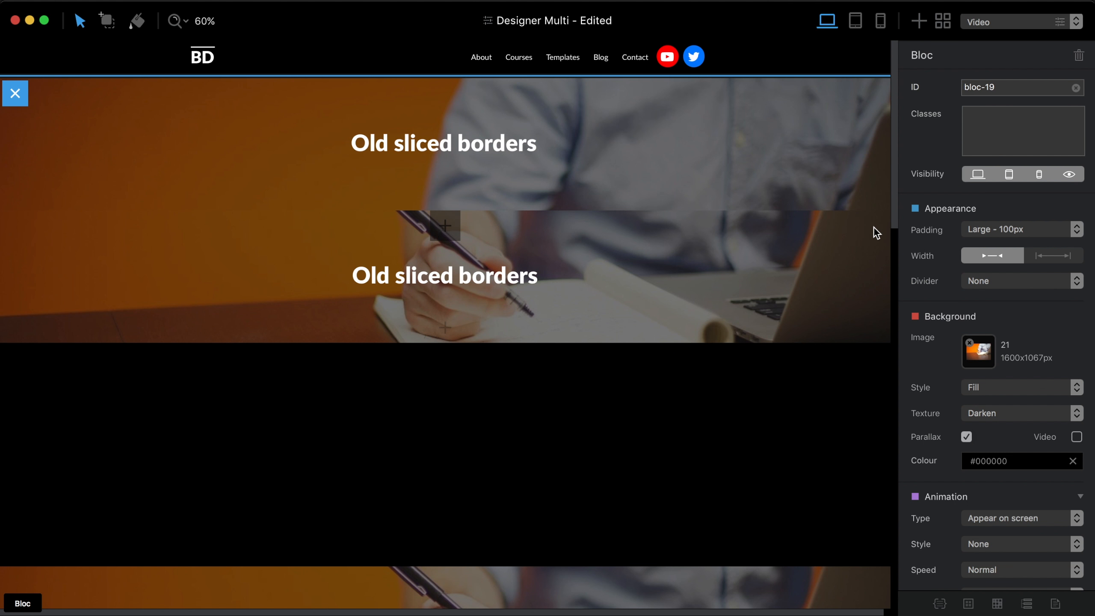
click(875, 228)
click(966, 437)
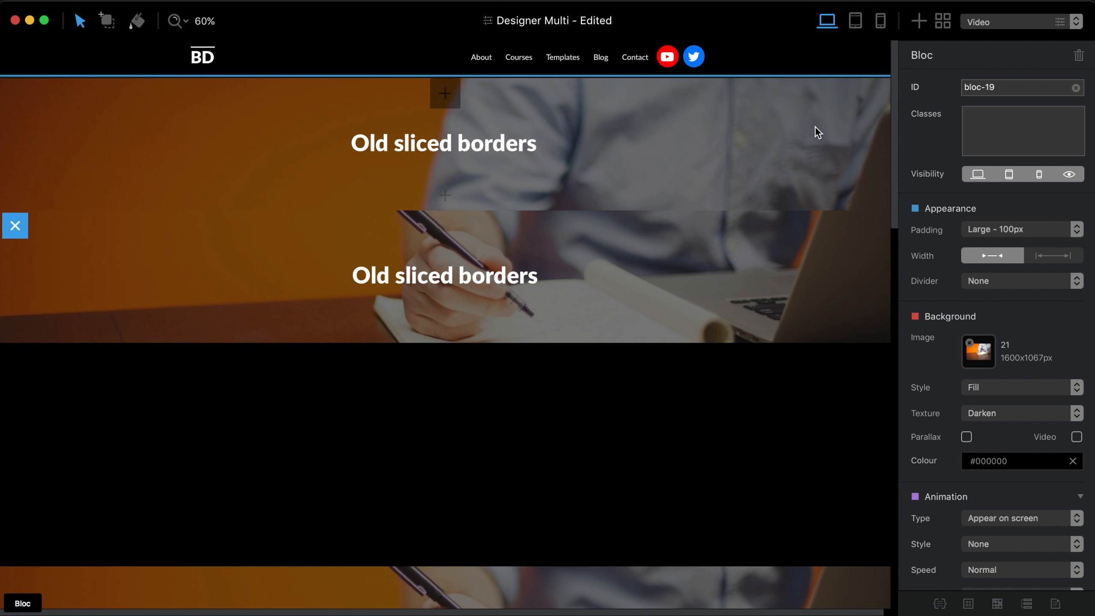
click(966, 437)
scroll(756, 373, down, 3)
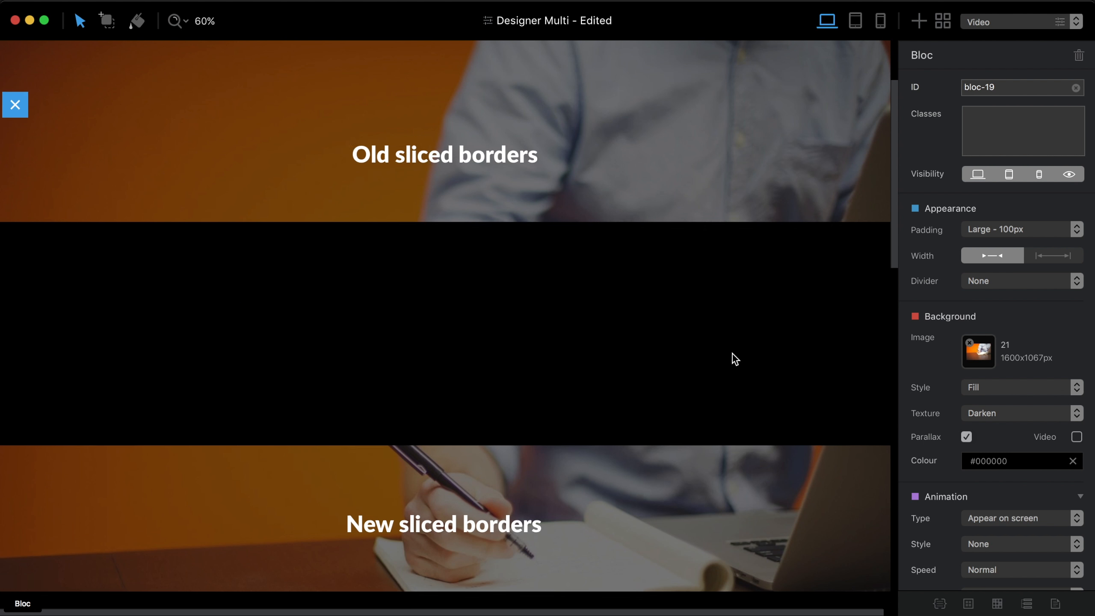
scroll(732, 355, up, 3)
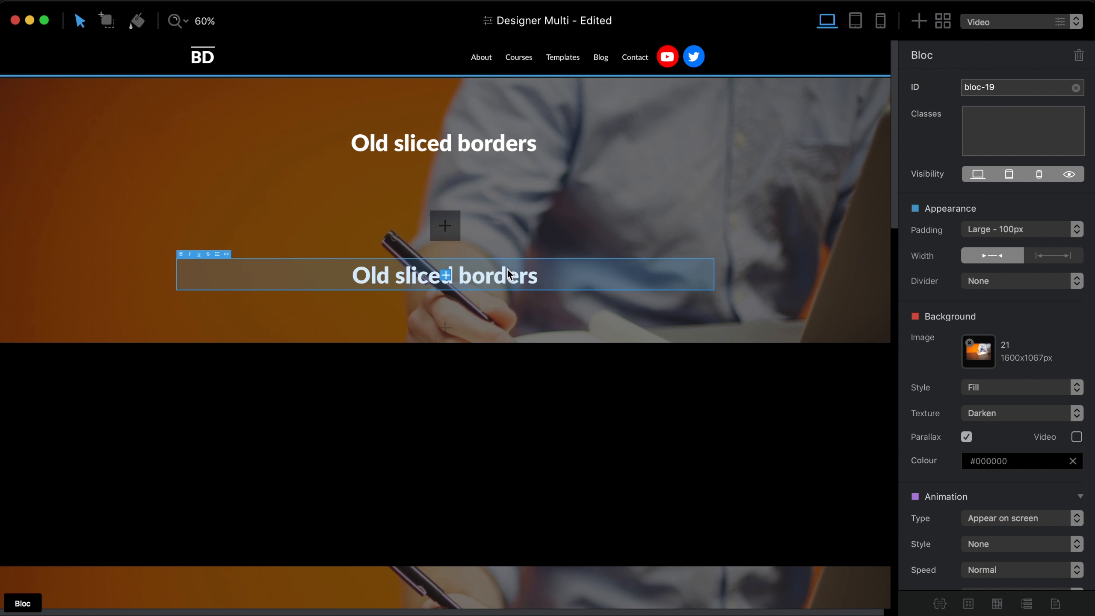
- Delete the "Old sliced borders" heading from the duplicated bloc
click(507, 269)
double_click(538, 275)
click(594, 212)
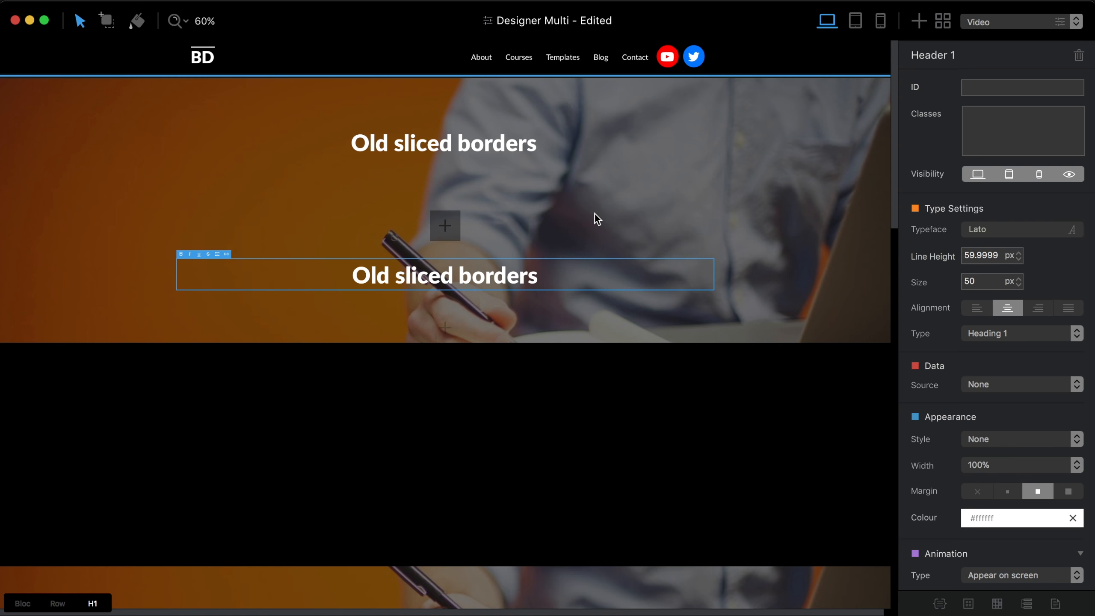
click(534, 277)
key(BackSpace)
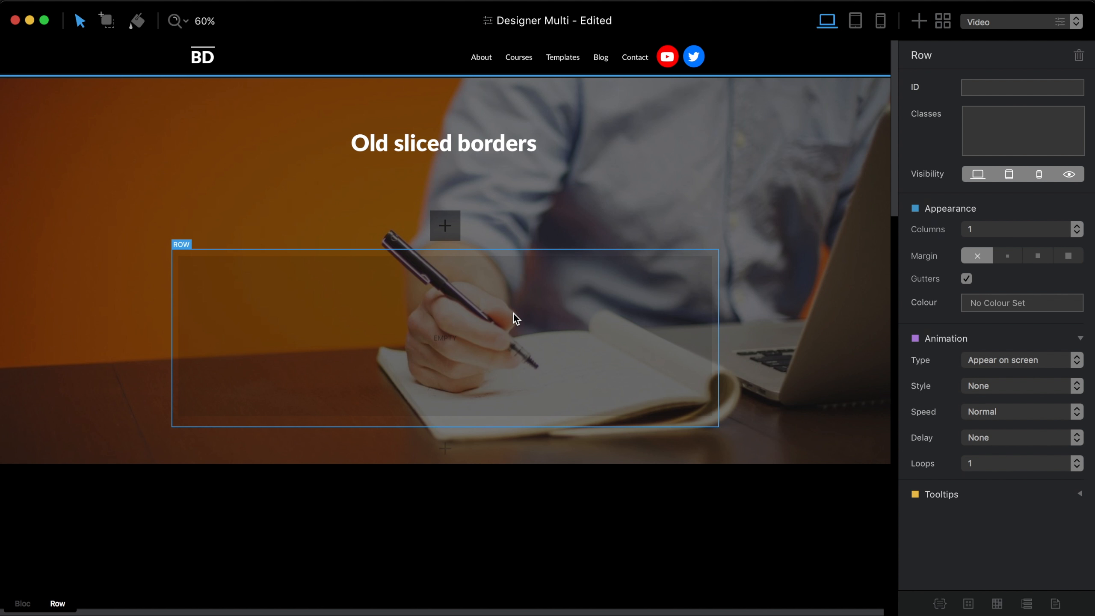
- Add an image to the empty row of the duplicated bloc and assign it the black slanted asset 4 from the project assets
key(d)
drag(542, 328, 545, 332)
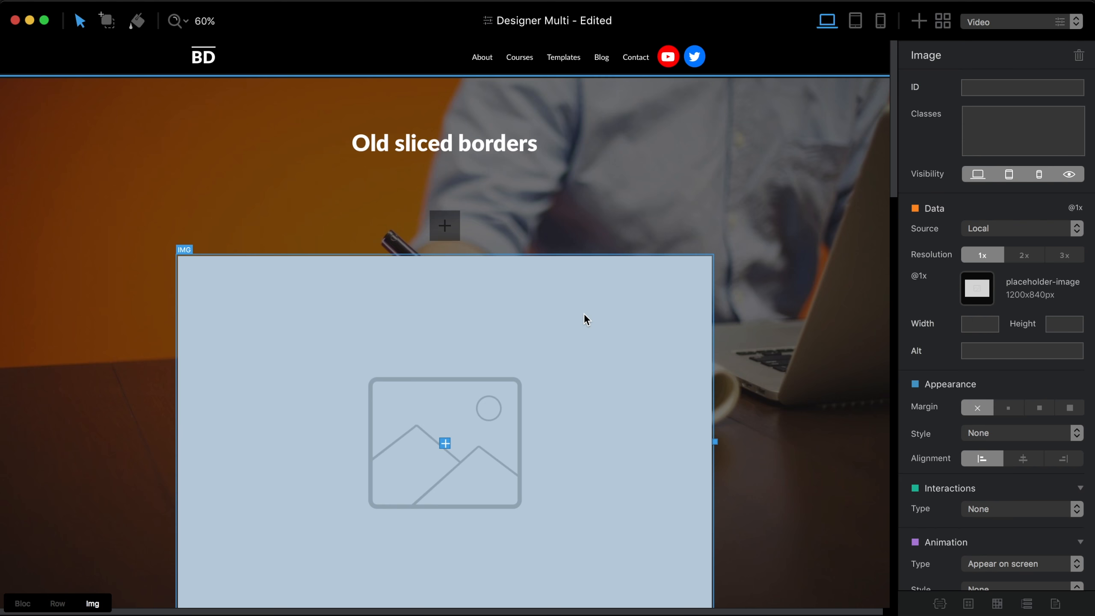
double_click(584, 315)
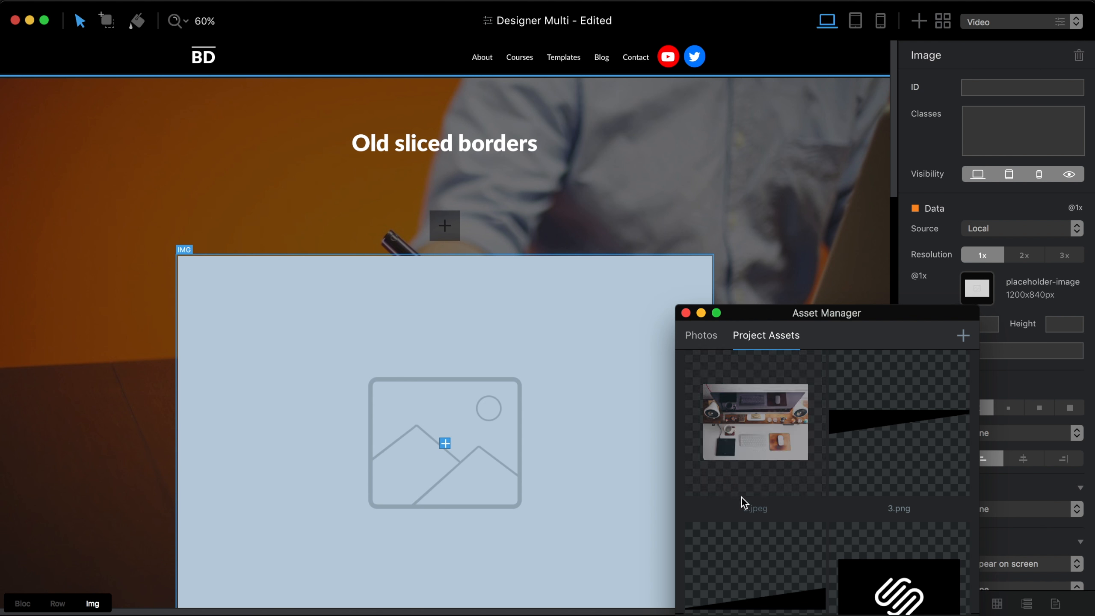
click(790, 598)
click(686, 313)
- Set the slanted image bloc's padding to None and make it full width, and check the sliced edge against the parallax background
click(801, 219)
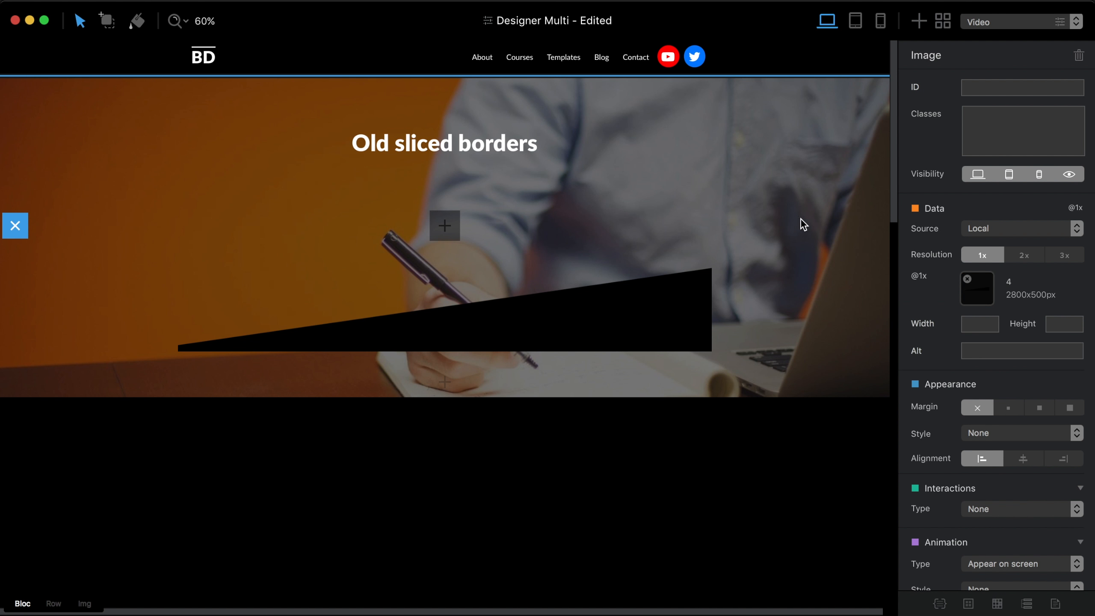
click(1018, 229)
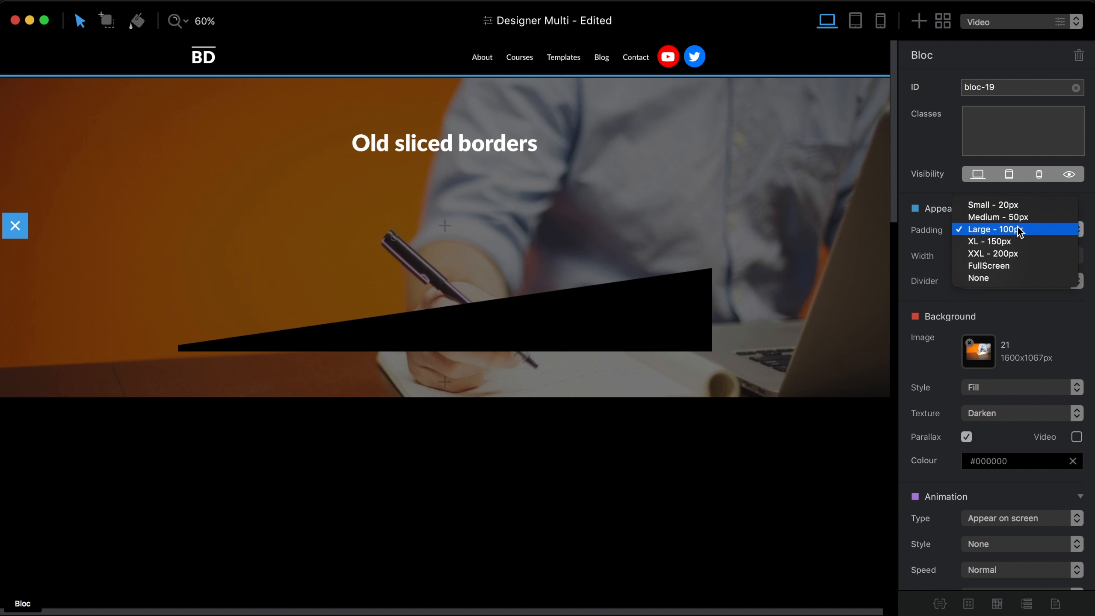
click(1008, 281)
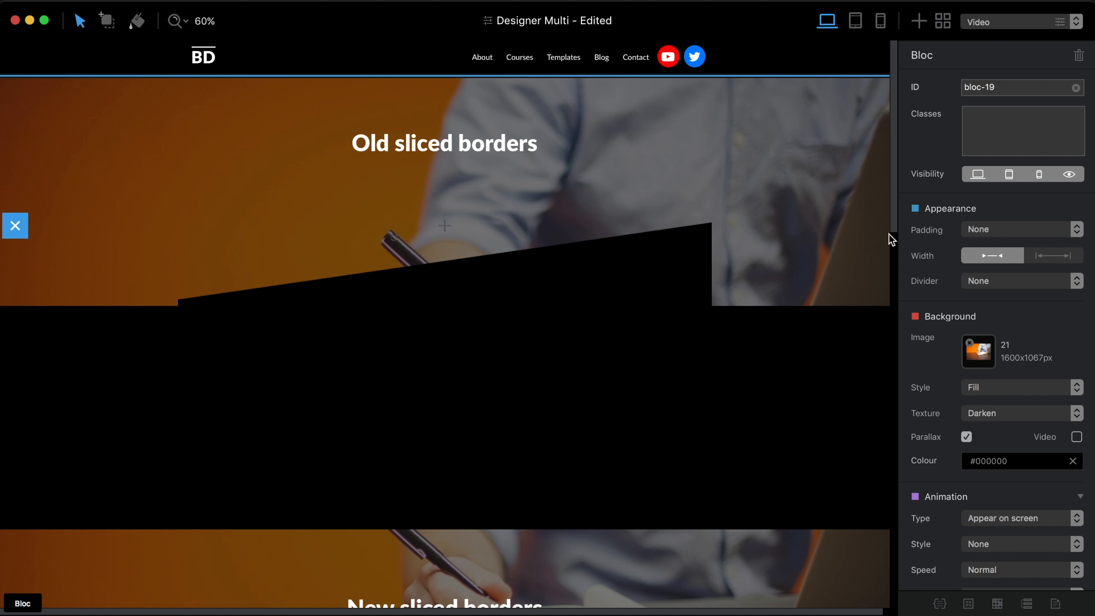
click(1052, 257)
scroll(633, 325, down, 5)
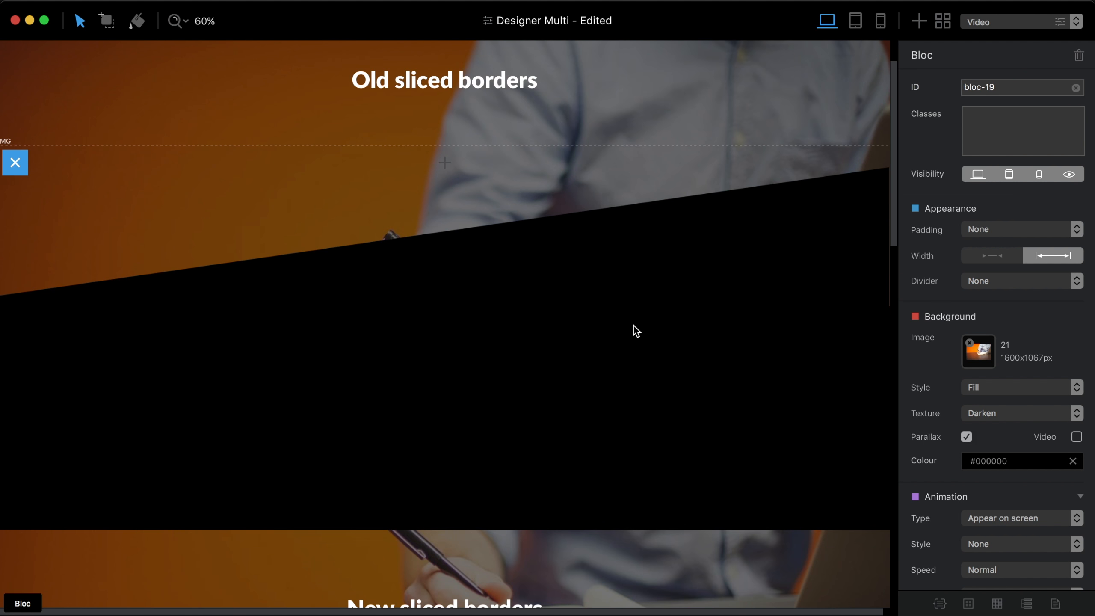
scroll(633, 325, up, 5)
scroll(634, 326, up, 2)
scroll(633, 326, down, 5)
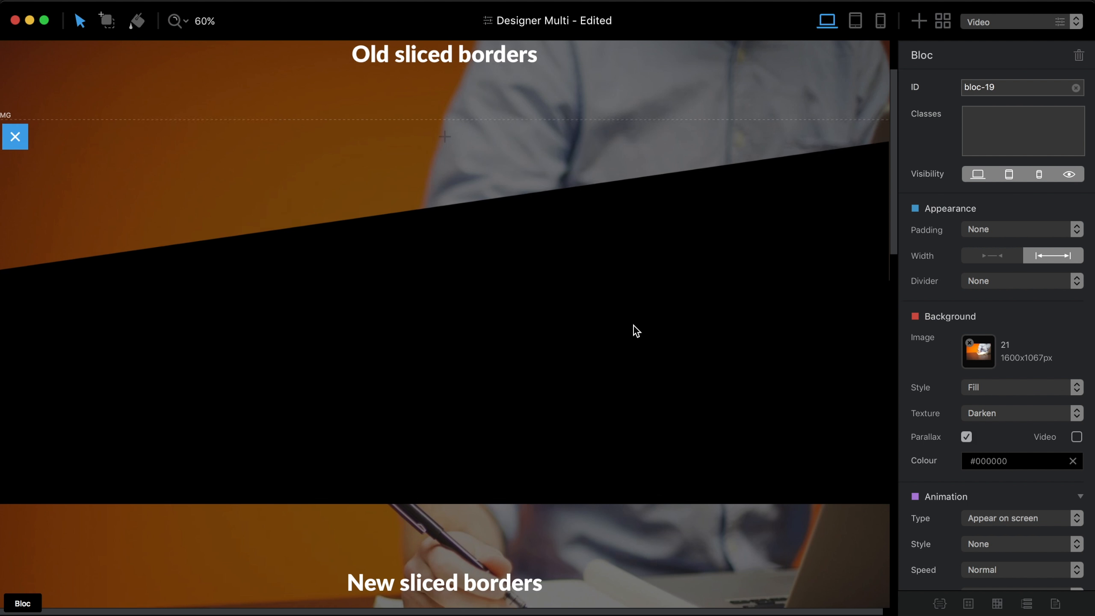
scroll(634, 326, up, 5)
scroll(633, 325, down, 1)
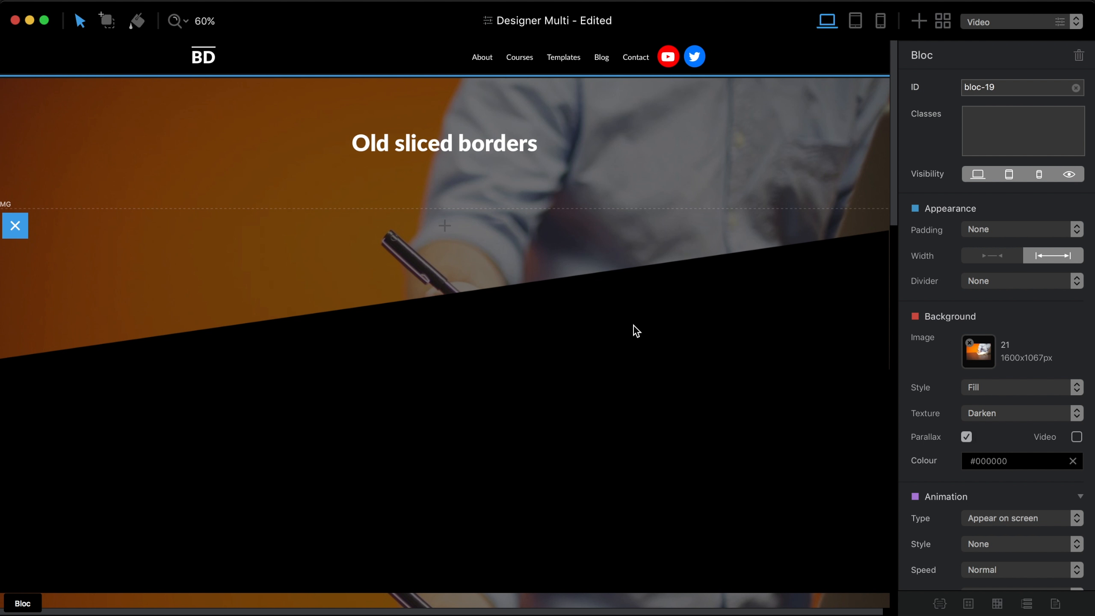
- Compare how the sliced border looks at the tablet and mobile breakpoints
click(857, 26)
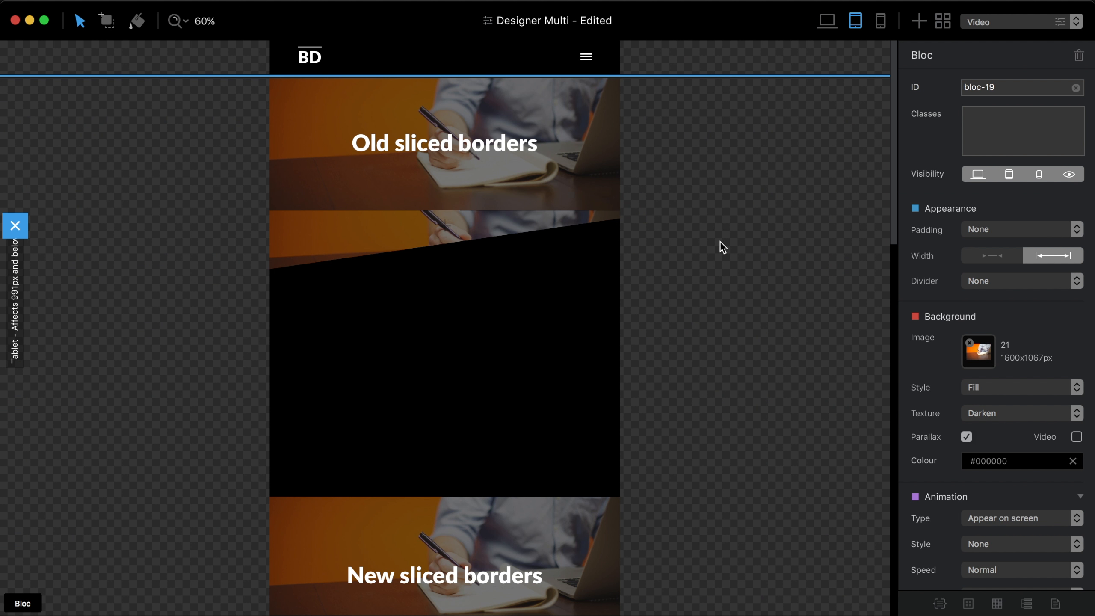
click(880, 20)
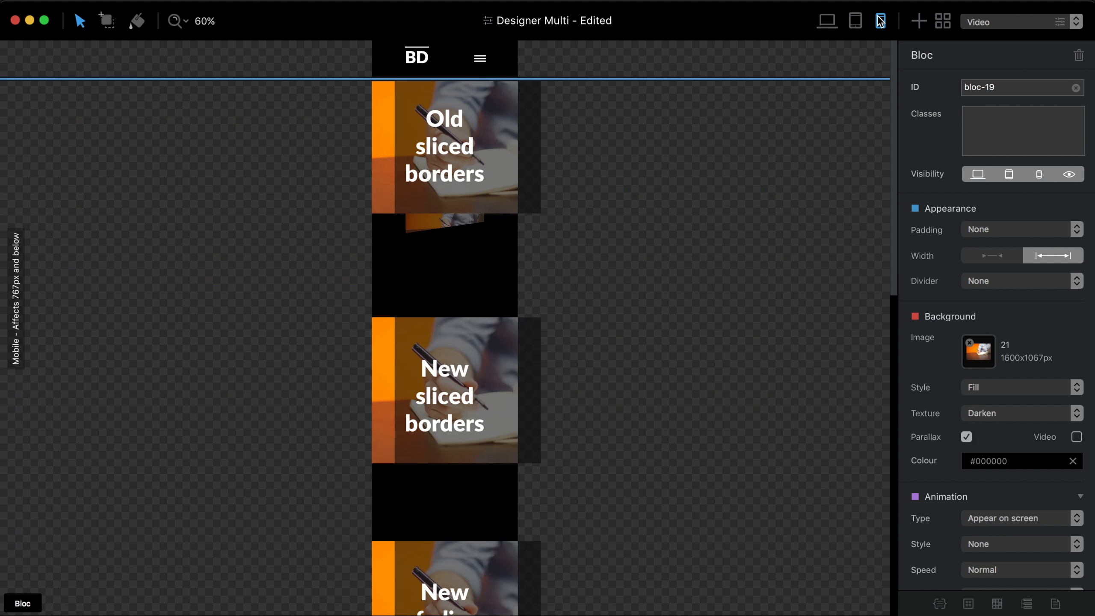
click(829, 21)
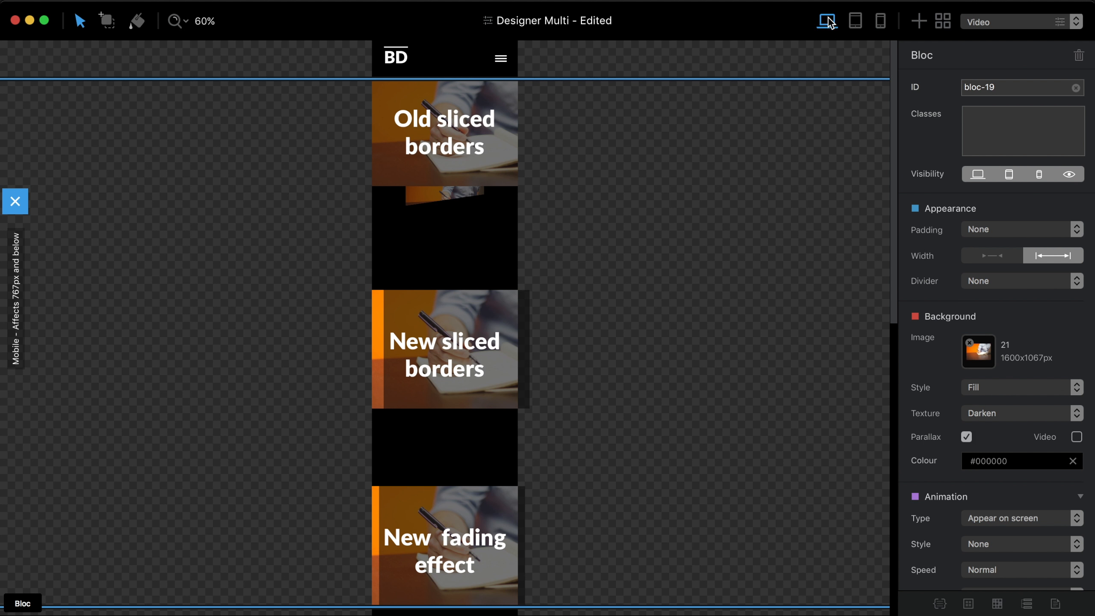
click(857, 24)
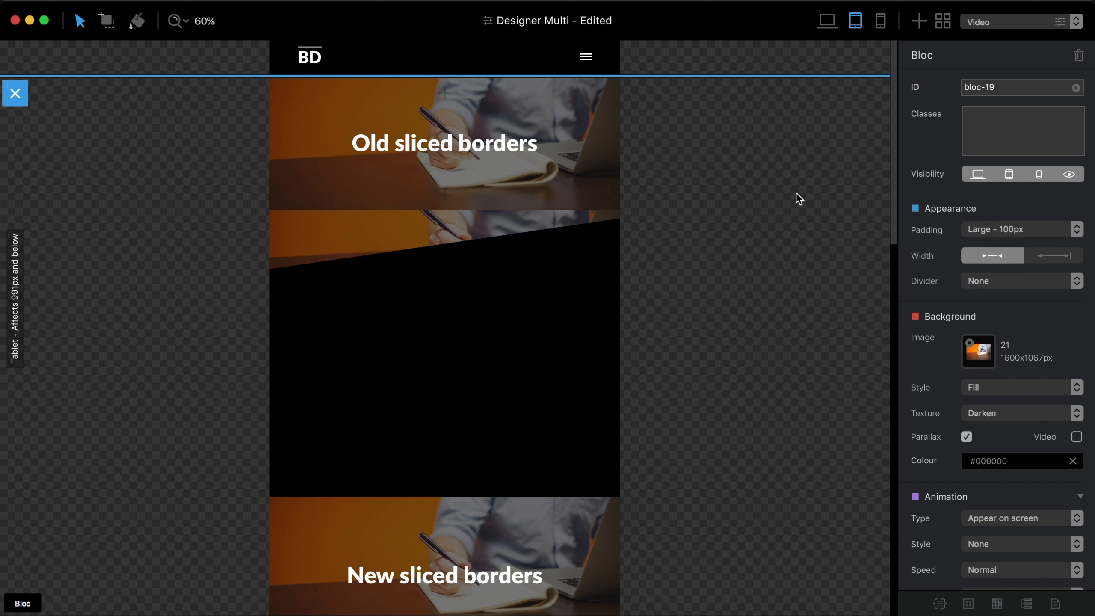
- Preview the sliced border section at tablet and desktop size, and return to editing
key(super+p)
scroll(609, 294, down, 2)
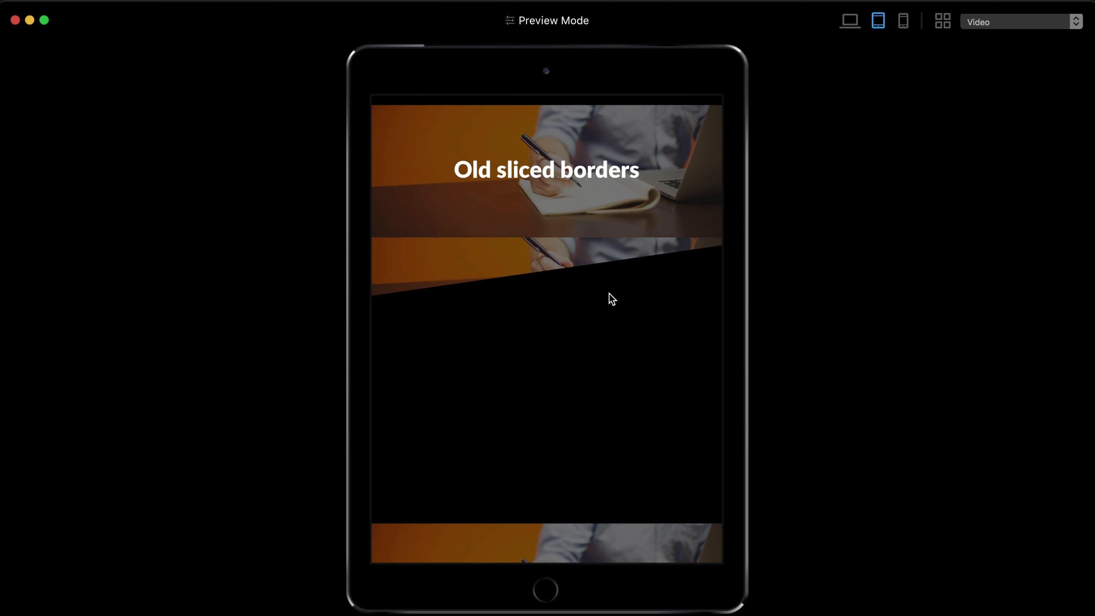
scroll(609, 294, up, 2)
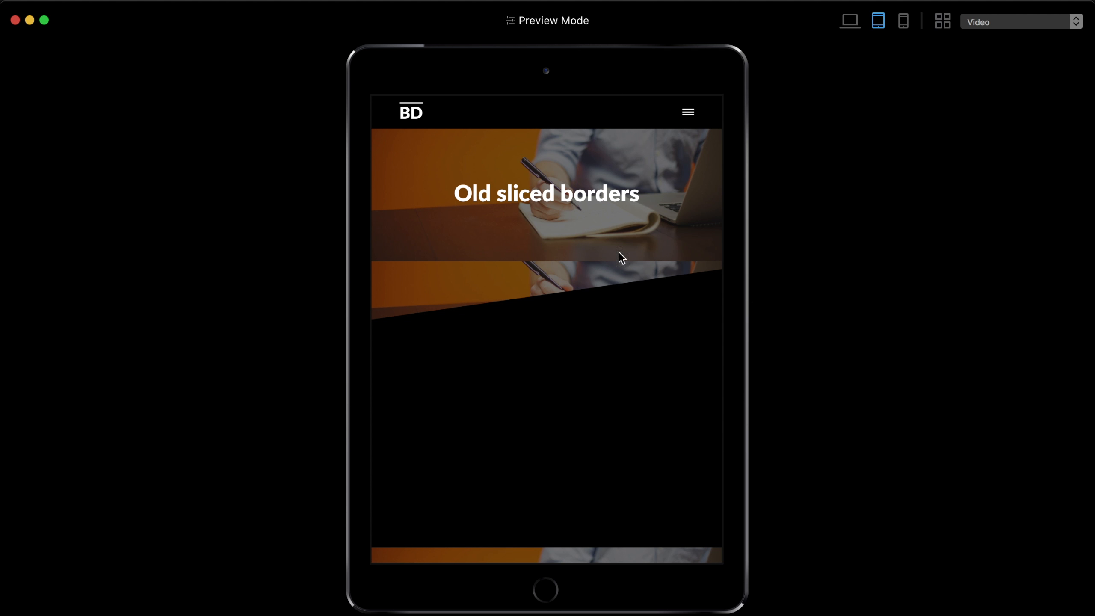
click(850, 26)
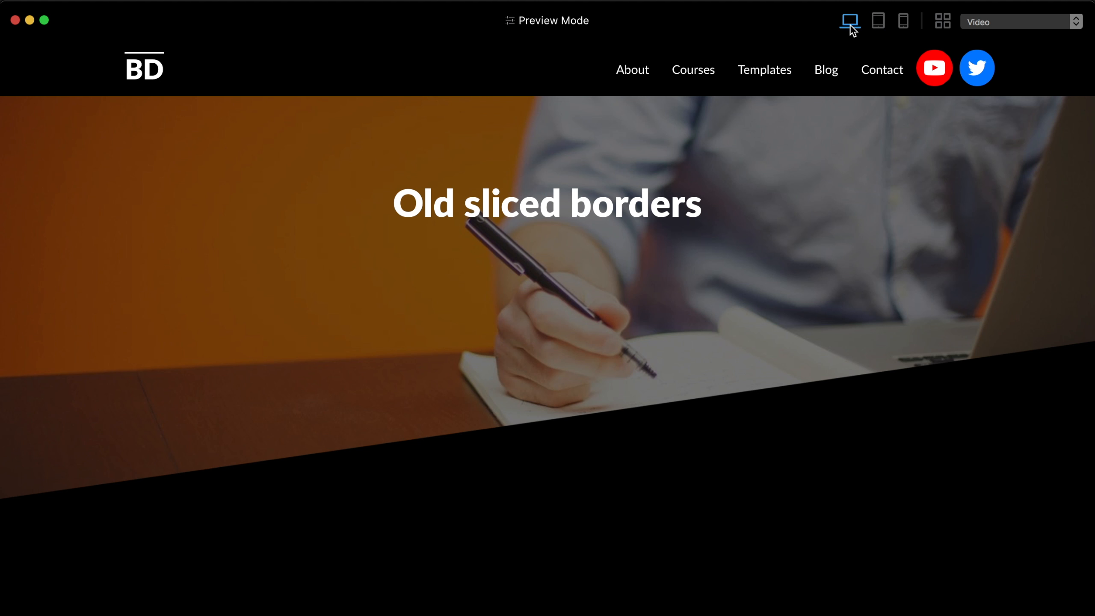
key(super+p)
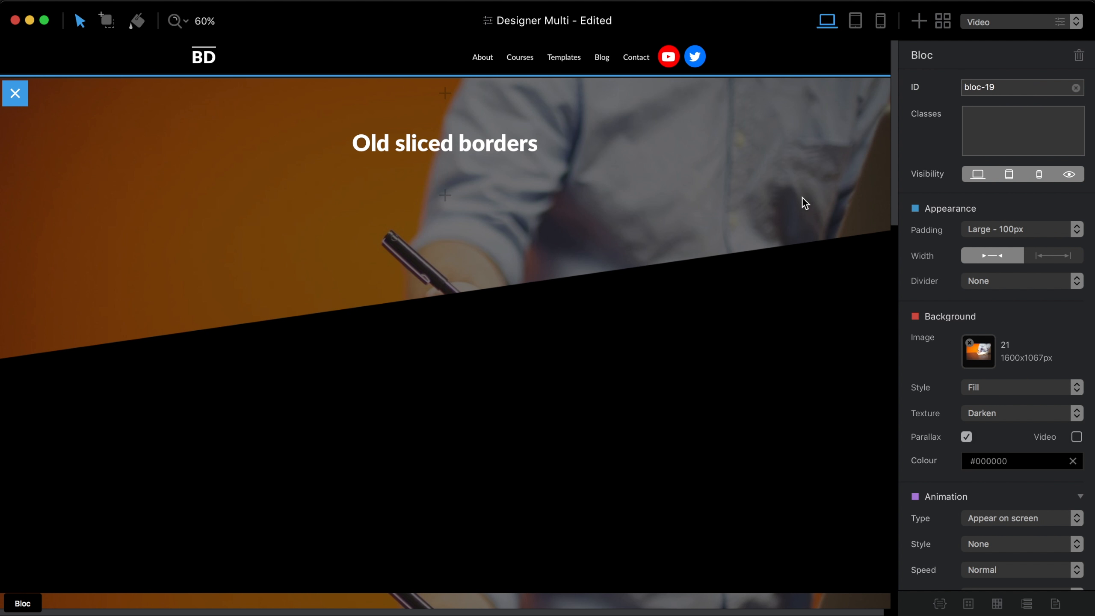
- Hide the slanted image bloc on tablet and mobile, and preview the page at tablet size
click(733, 278)
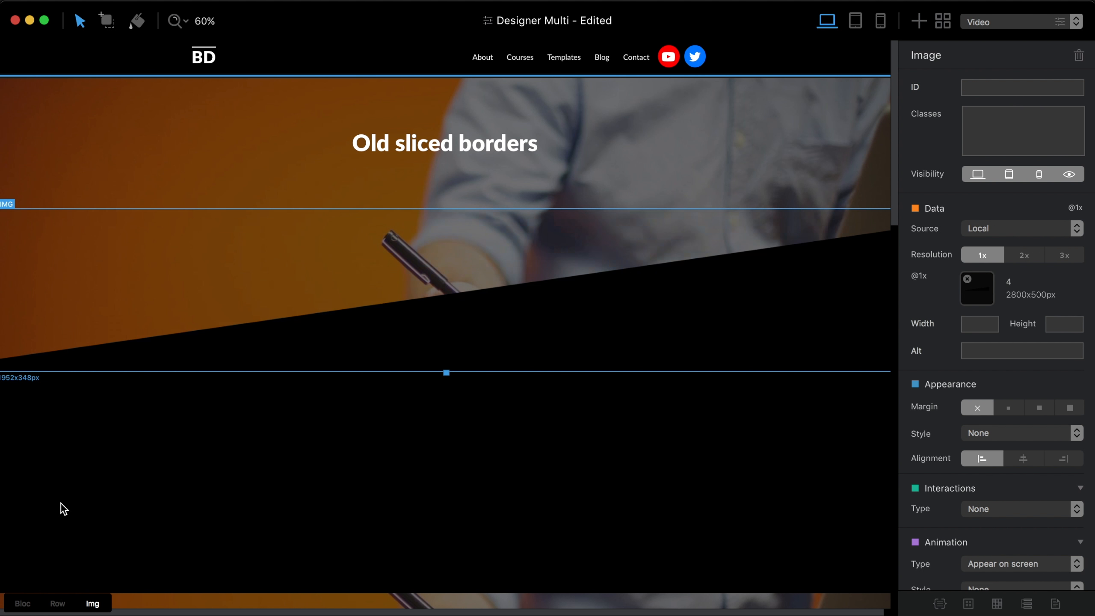
click(22, 603)
click(1009, 174)
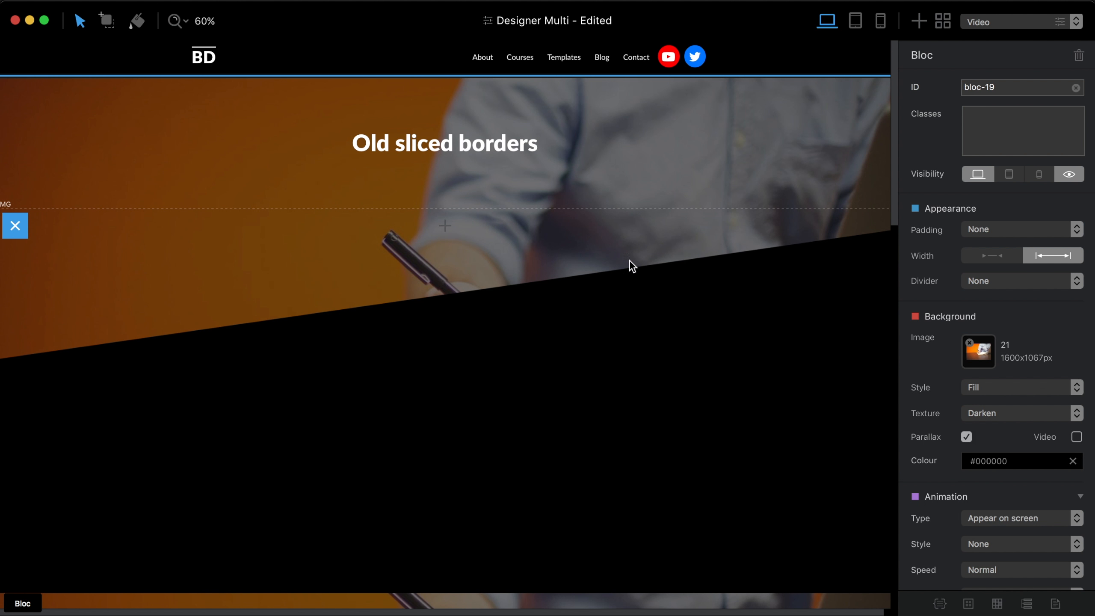
click(857, 27)
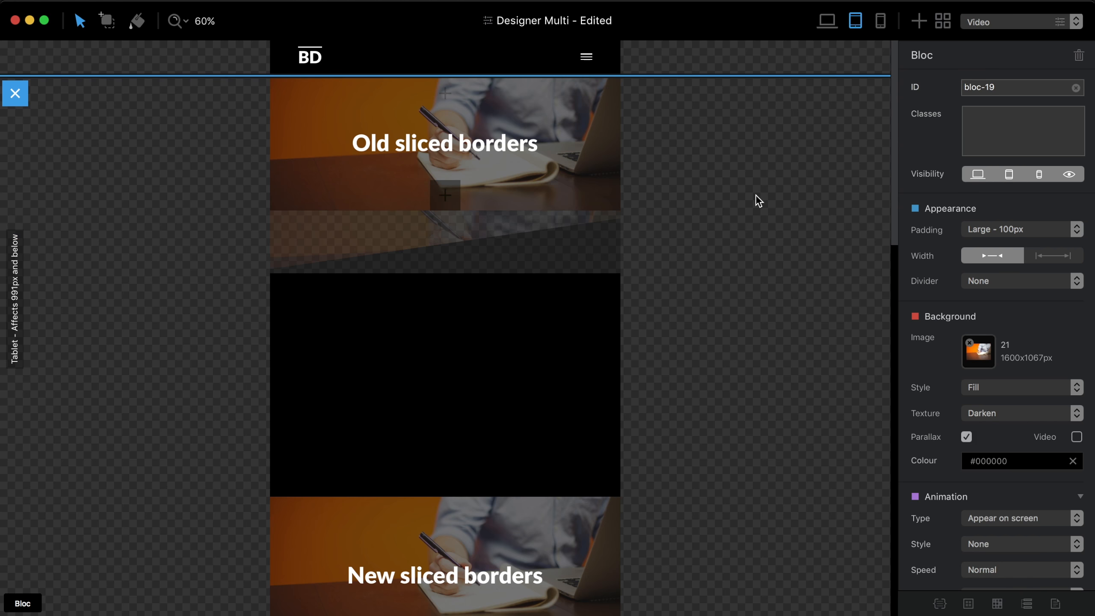
key(super+p)
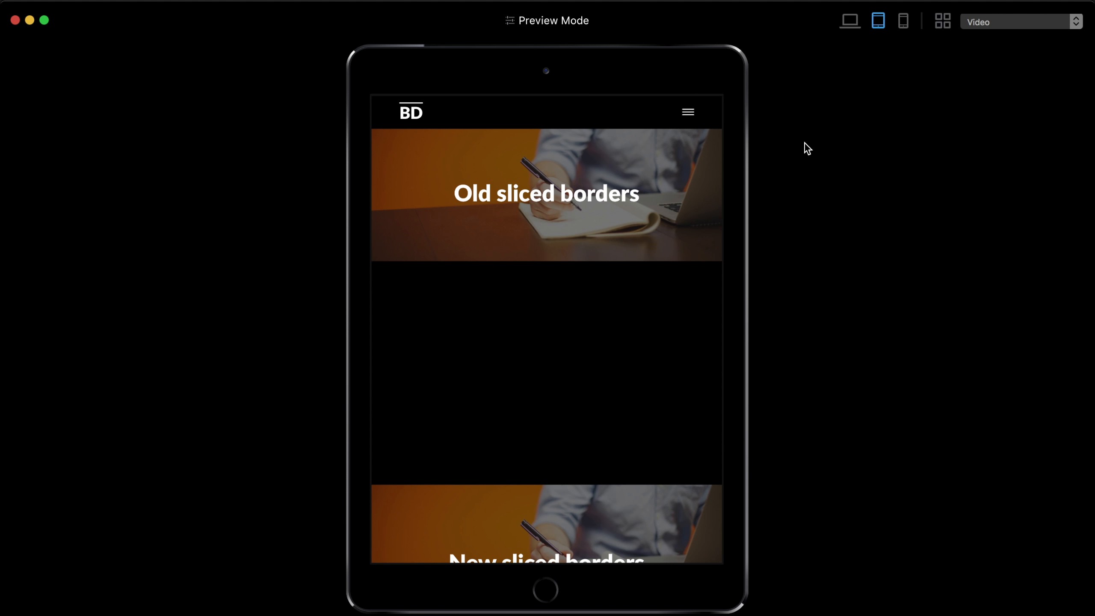
- Leave the preview and switch to Safari to examine the forum post showing a broken sliced border on an iPad
key(super+p)
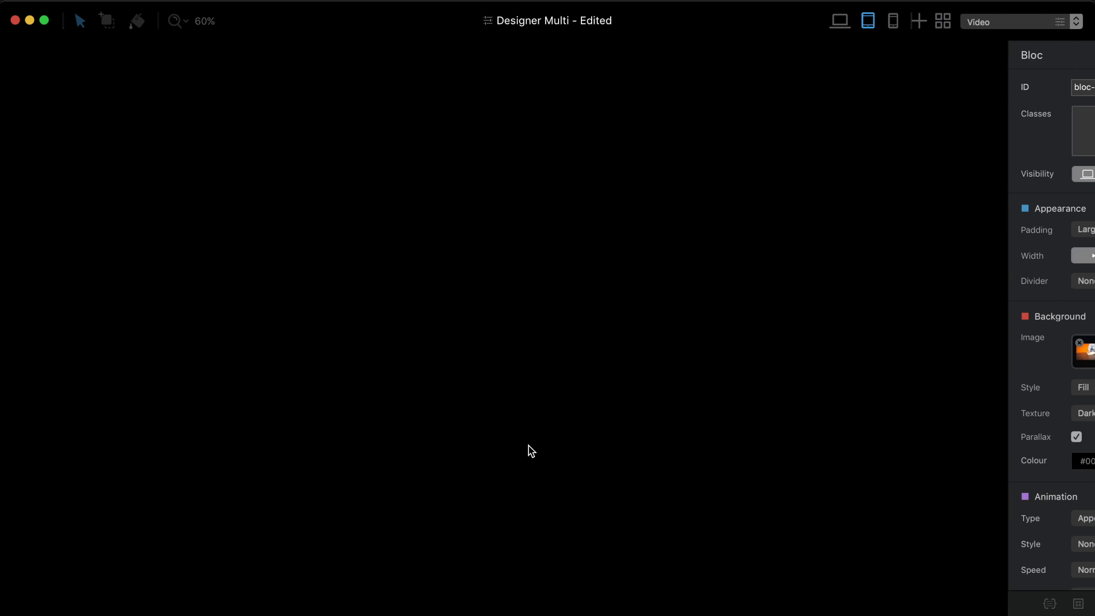
key(super+Tab)
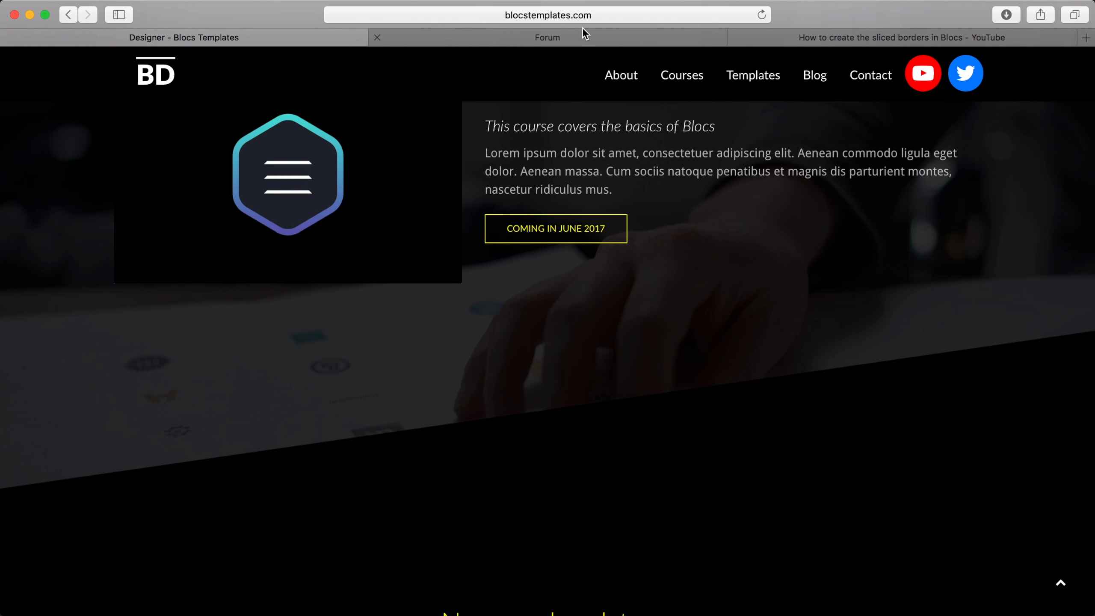
click(600, 33)
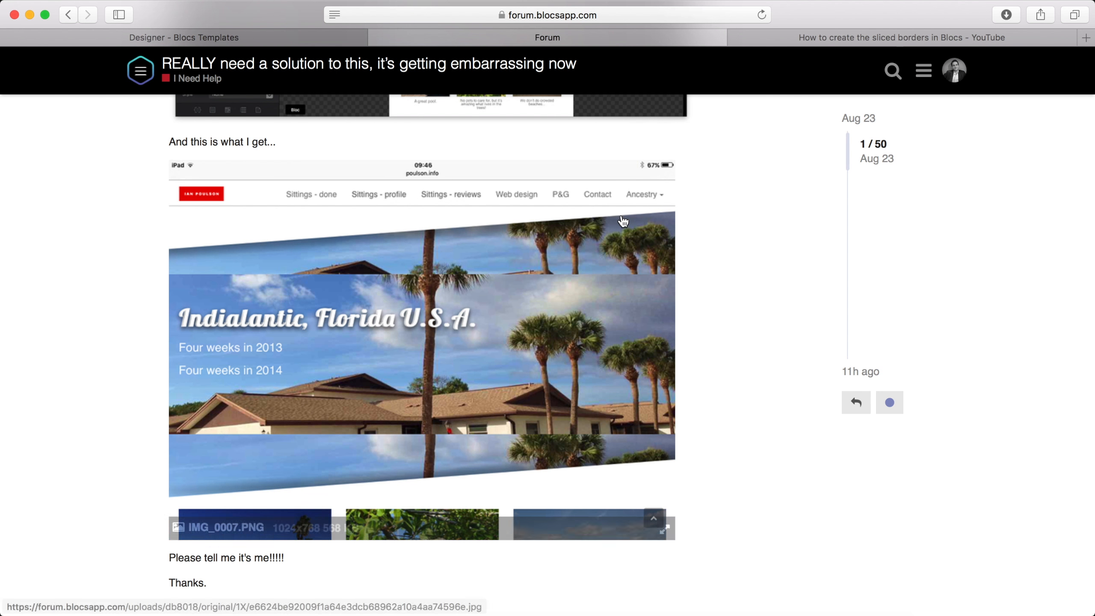
scroll(352, 341, down, 1)
scroll(353, 341, up, 1)
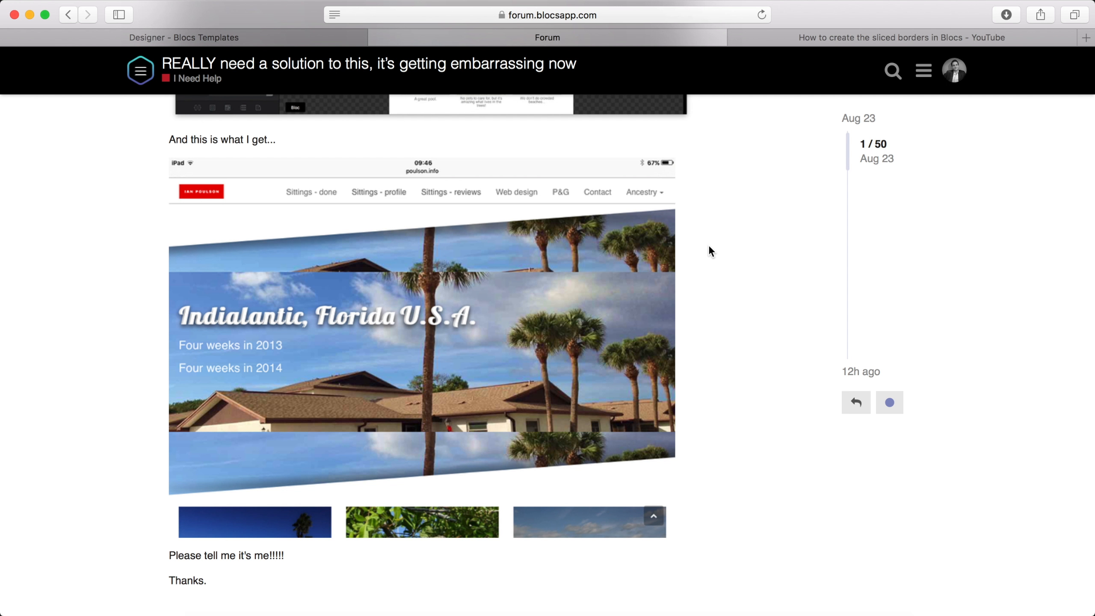
click(279, 30)
- Return to Blocs and compare the old and new sliced border sections at the desktop breakpoint
scroll(855, 307, up, 3)
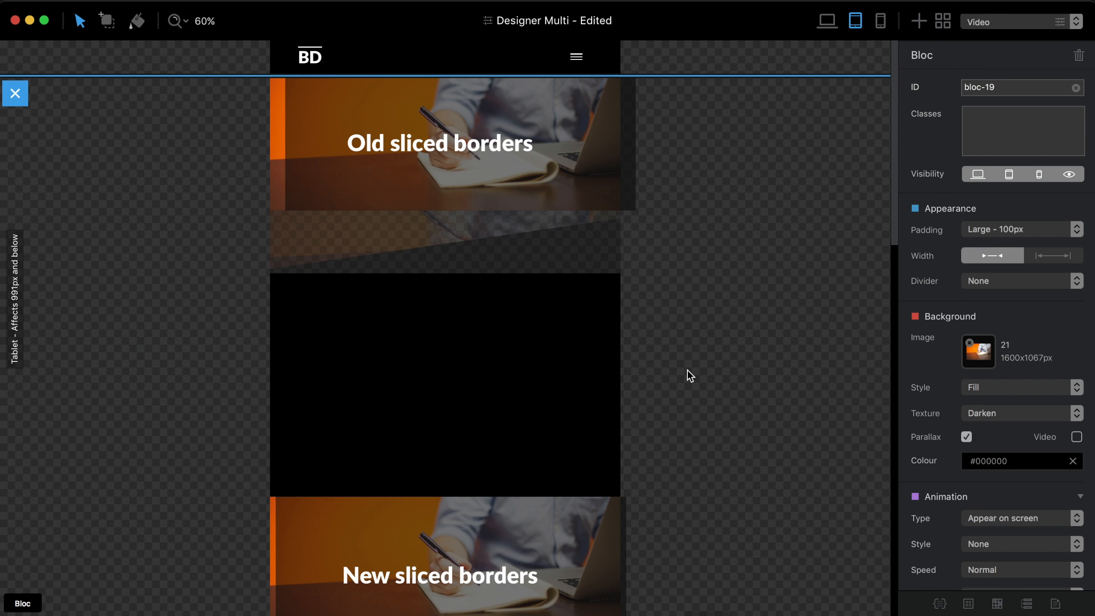
scroll(688, 370, down, 5)
click(829, 20)
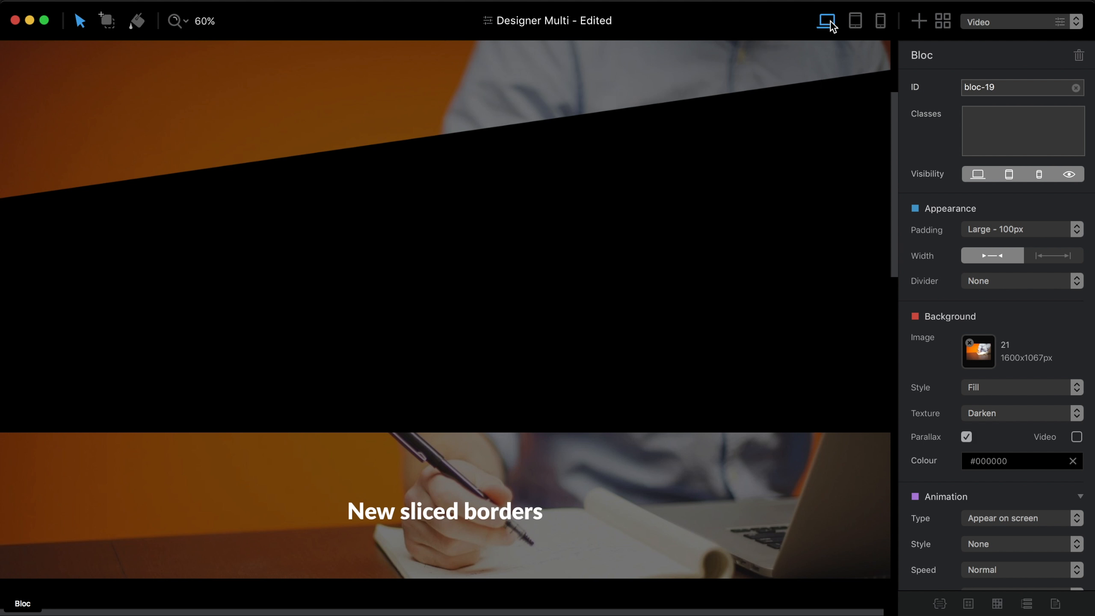
scroll(740, 247, down, 1)
scroll(740, 247, down, 3)
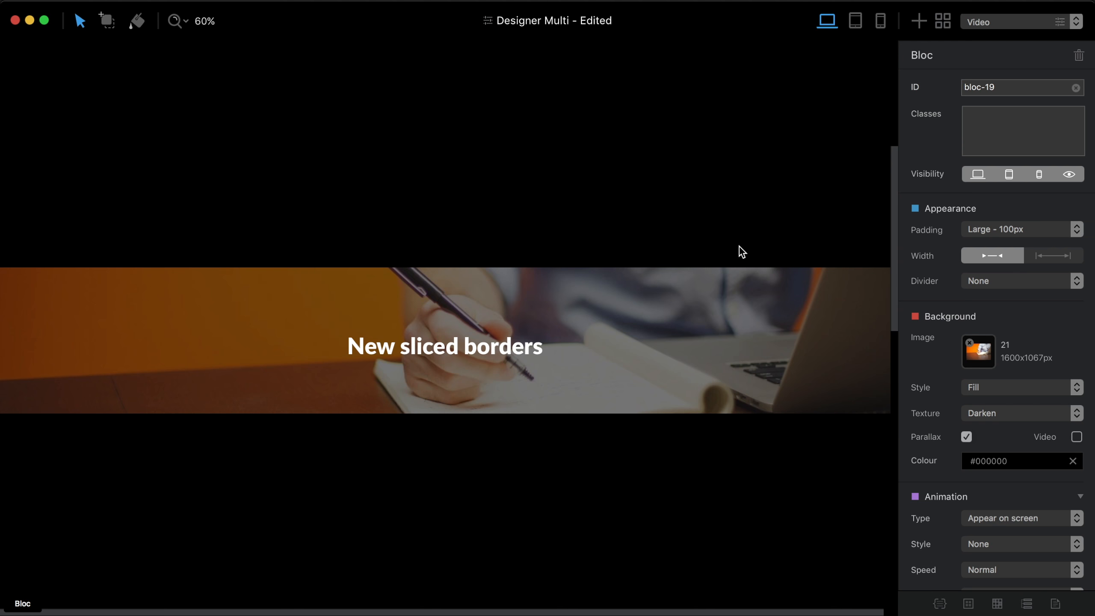
scroll(739, 246, up, 8)
scroll(738, 246, down, 3)
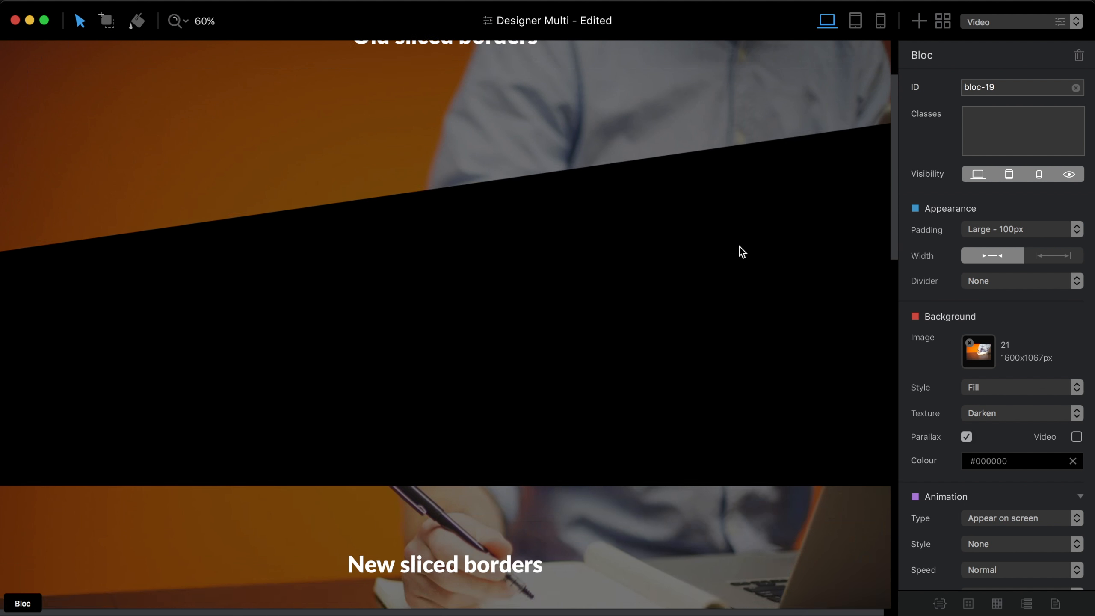
scroll(738, 250, down, 6)
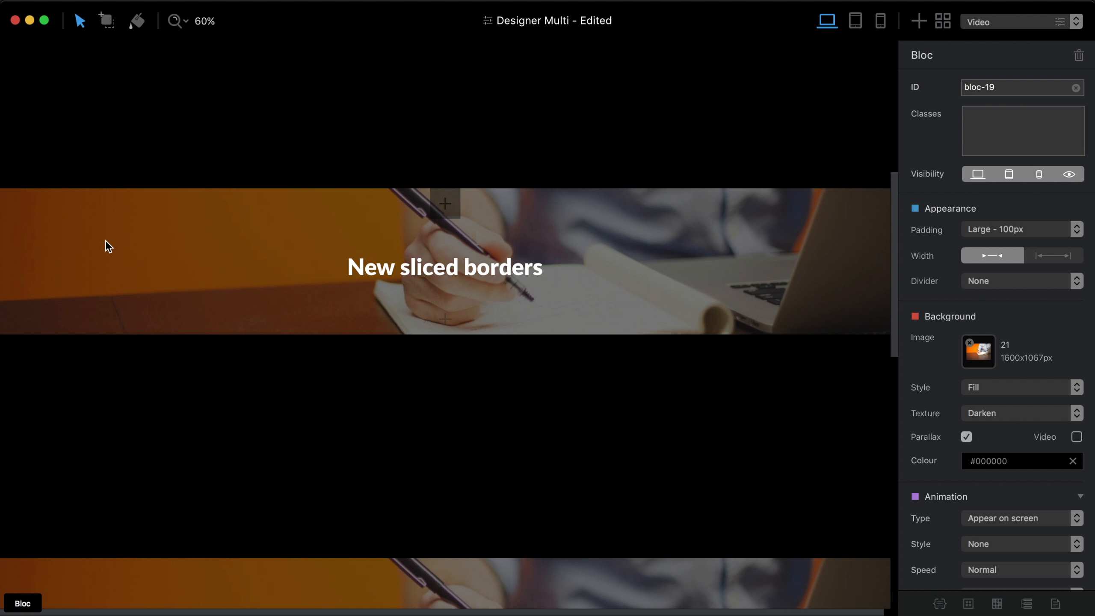
- Remove the margin from the row that holds the New sliced borders heading
click(768, 263)
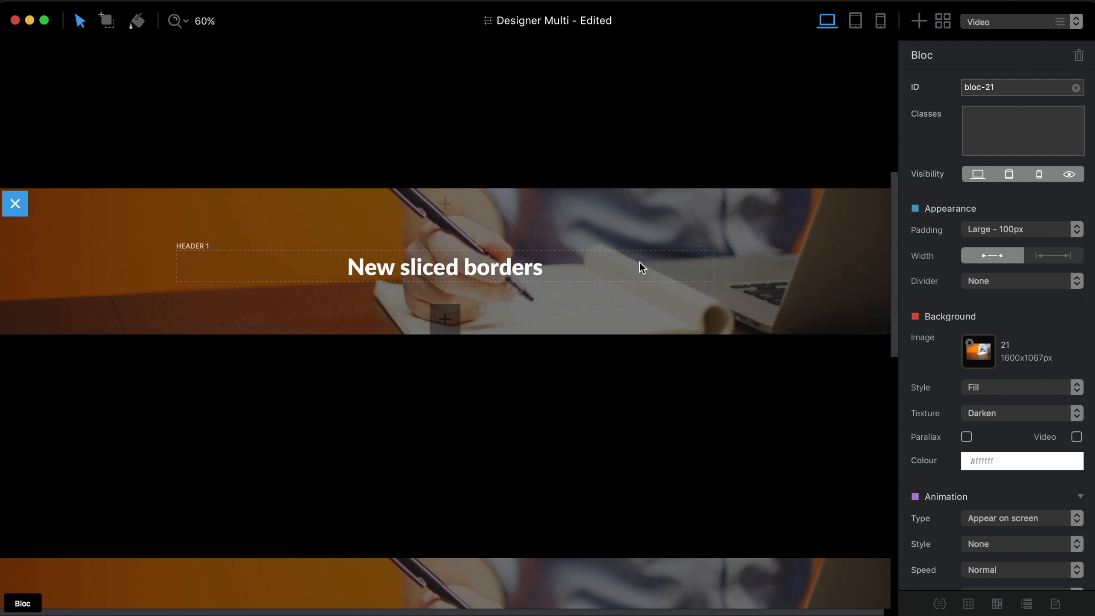
click(587, 285)
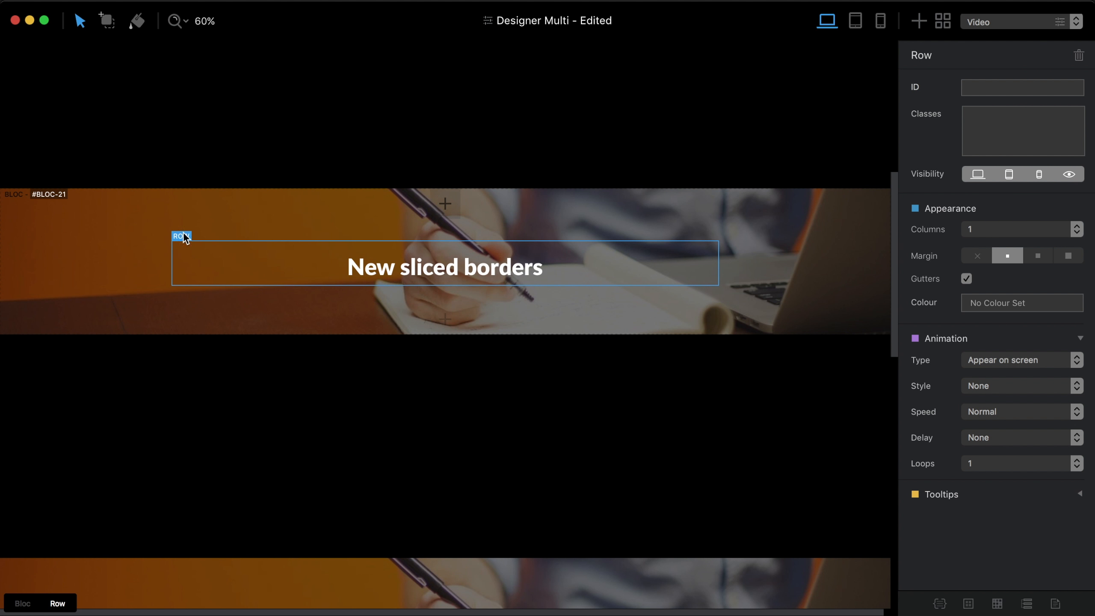
click(300, 221)
click(531, 272)
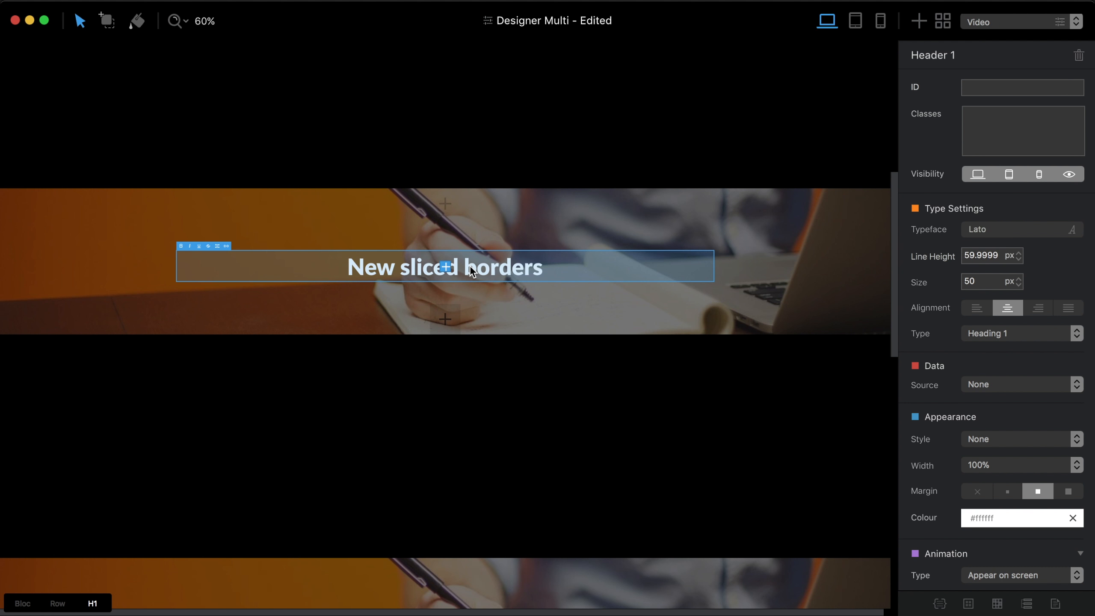
click(58, 604)
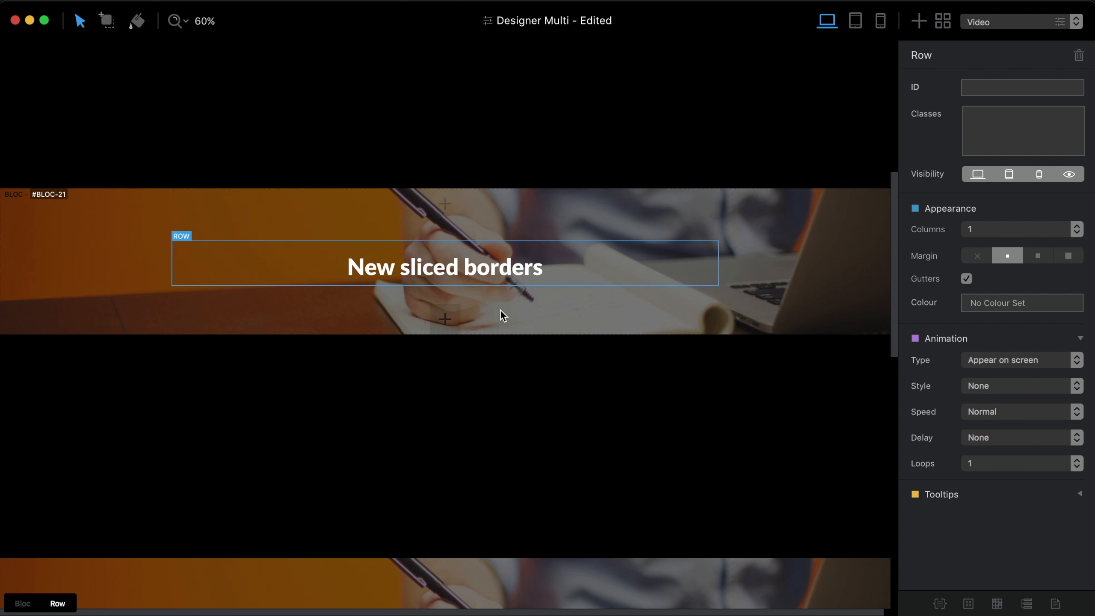
click(978, 257)
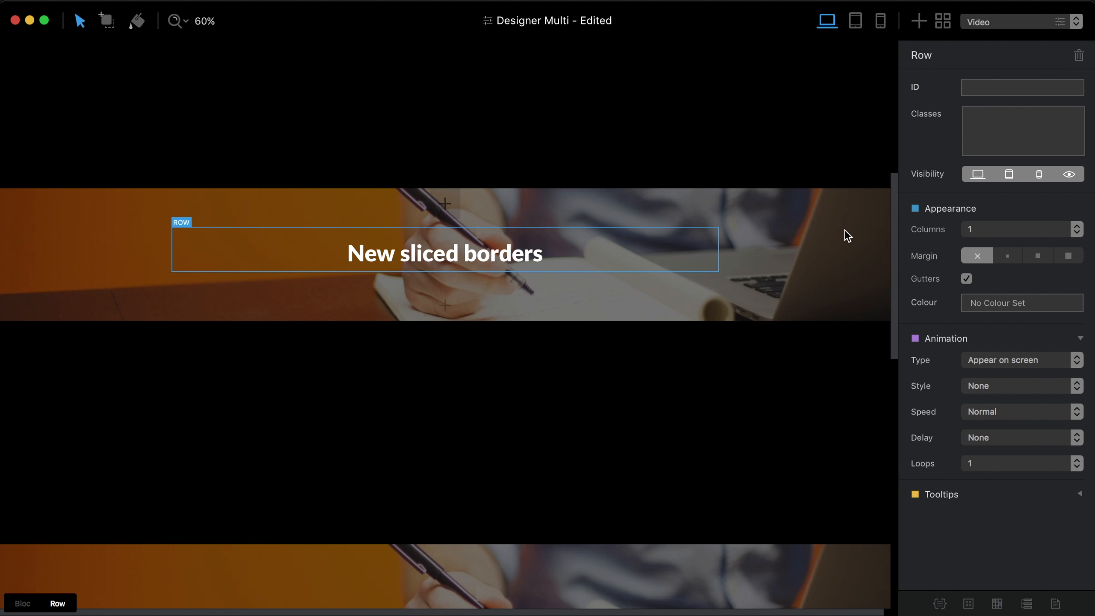
- Duplicate the New sliced borders row twice within its bloc
key(super+d)
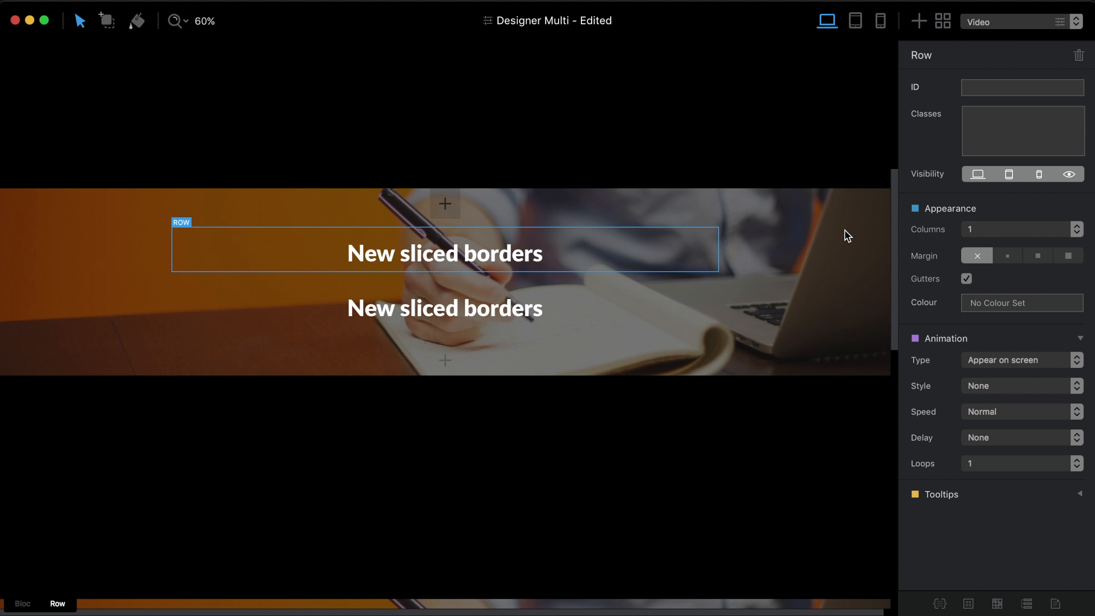
key(super+d)
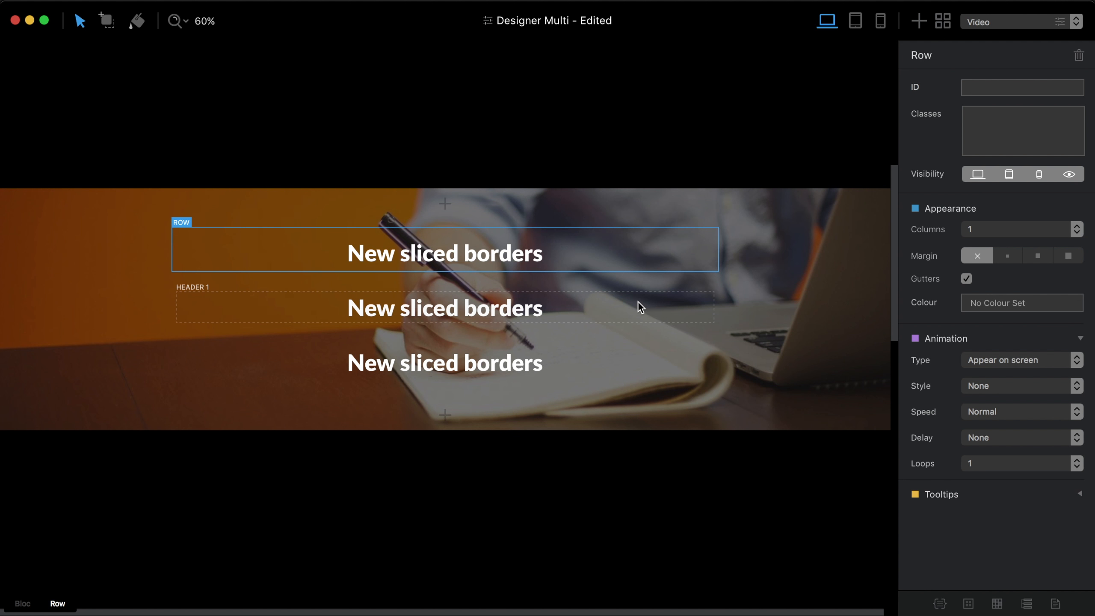
click(638, 304)
click(644, 370)
click(844, 222)
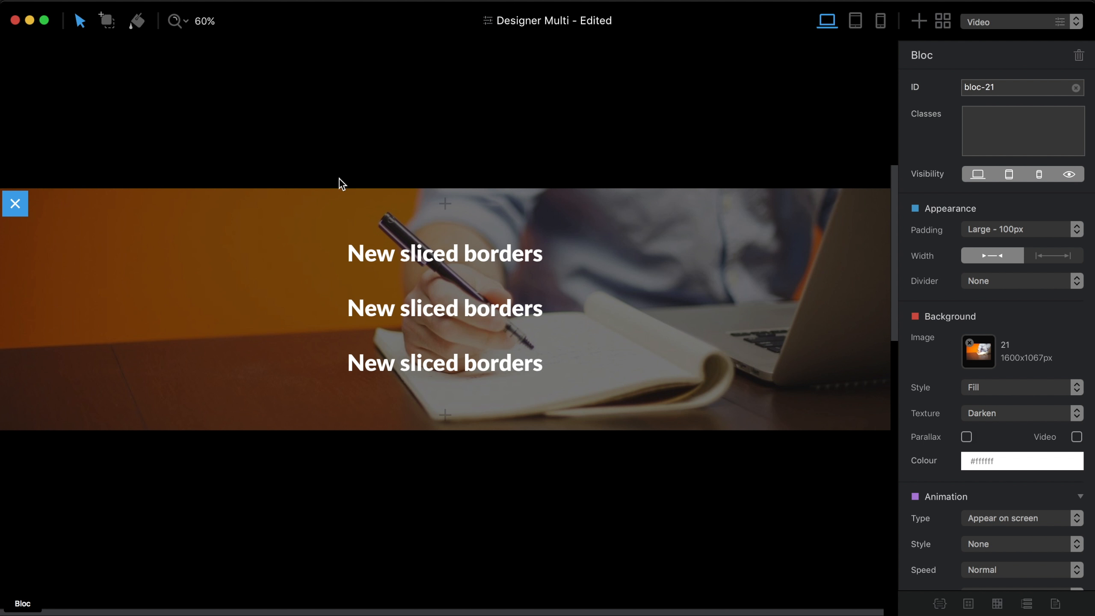
- Delete the headings from the first and third rows, keeping only the middle New sliced borders heading
click(497, 252)
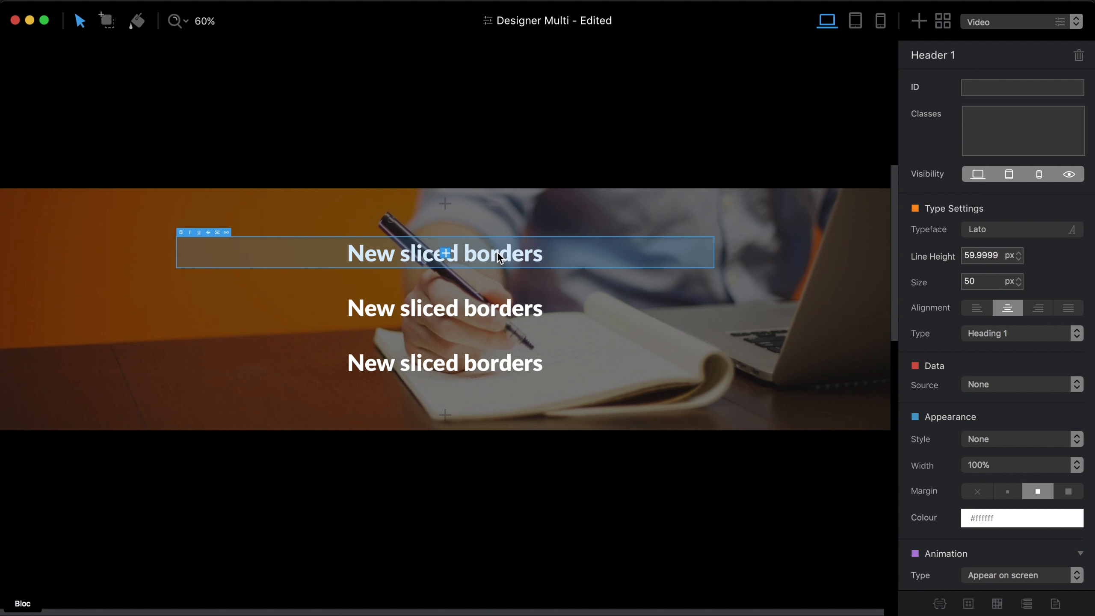
drag(497, 251, 502, 492)
key(Delete)
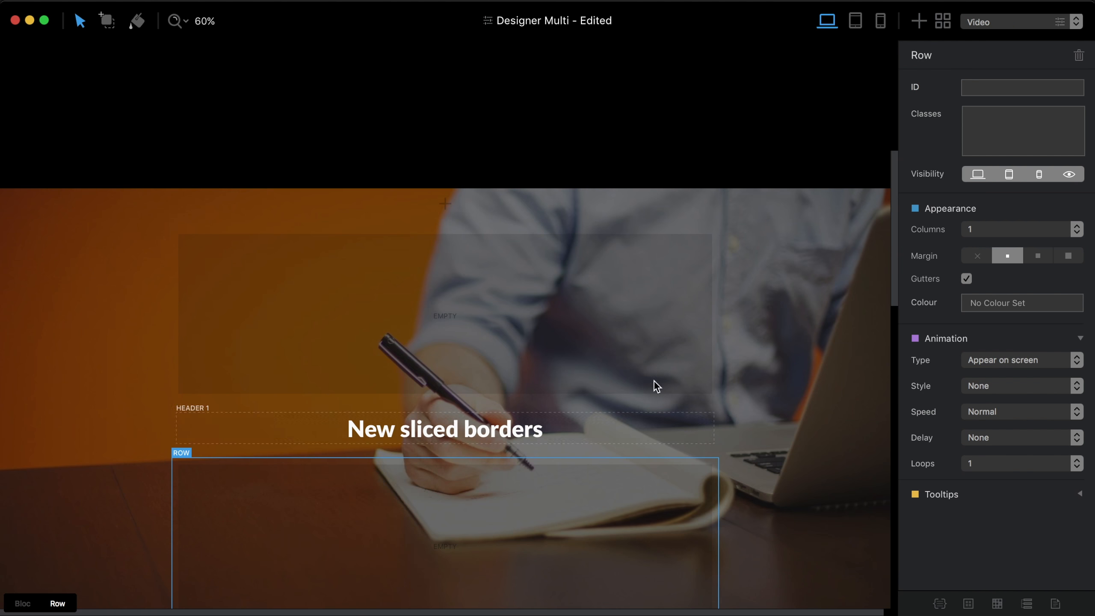
- Add an image placeholder to each of the two empty rows above and below the New sliced borders heading
scroll(731, 361, down, 3)
click(822, 304)
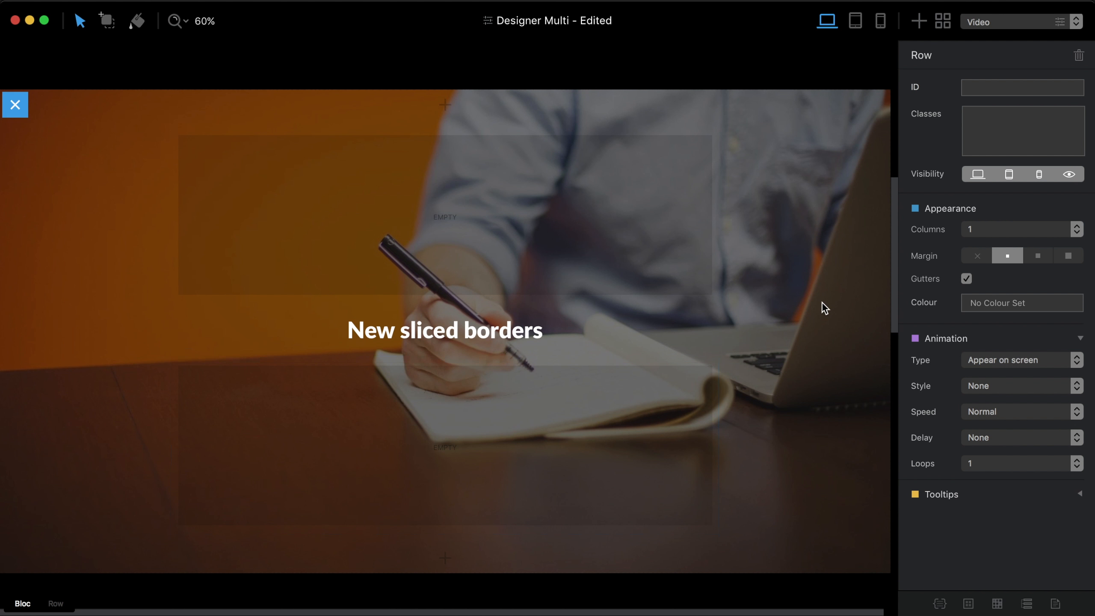
key(d)
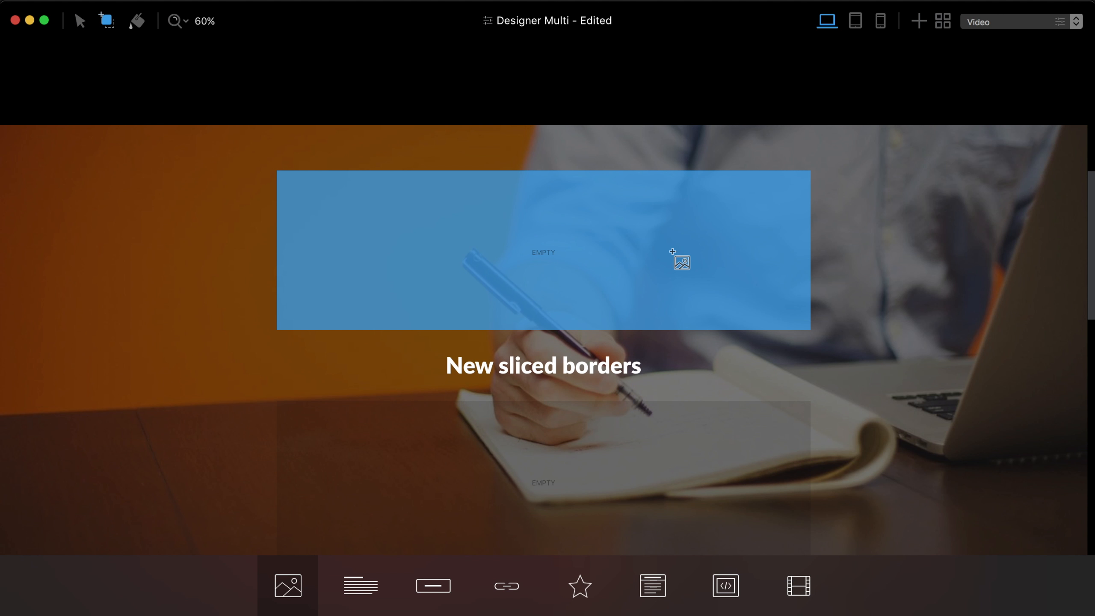
click(594, 252)
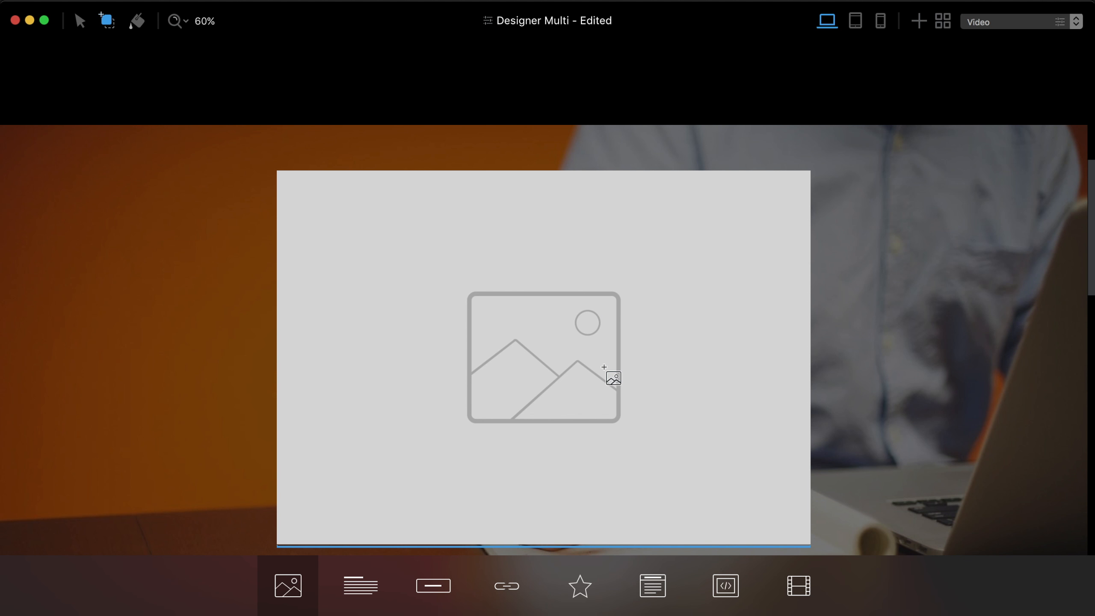
scroll(562, 411, down, 10)
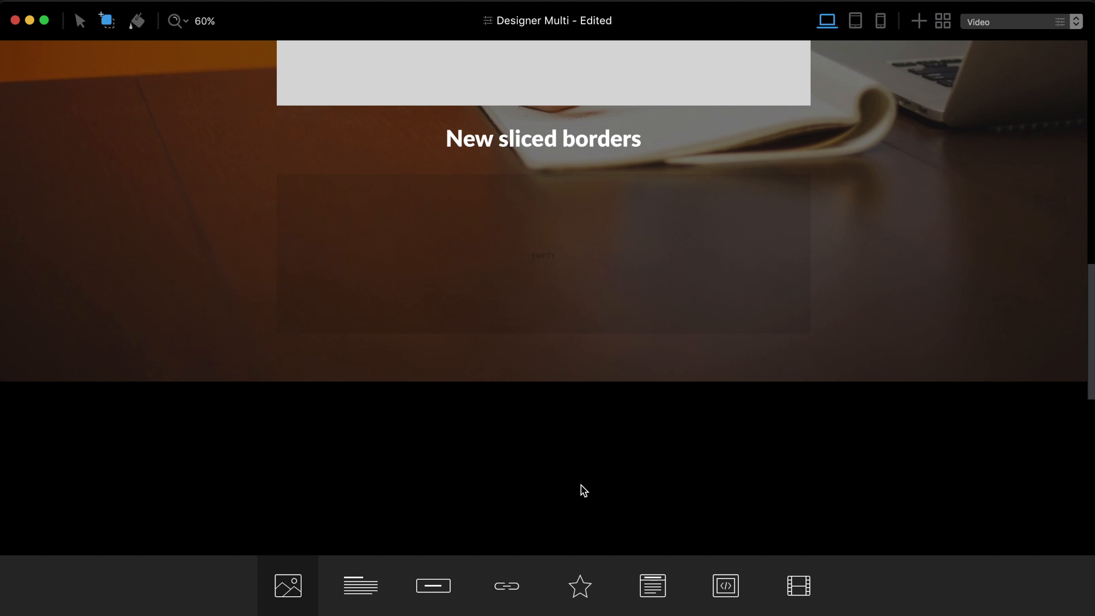
click(629, 280)
key(d)
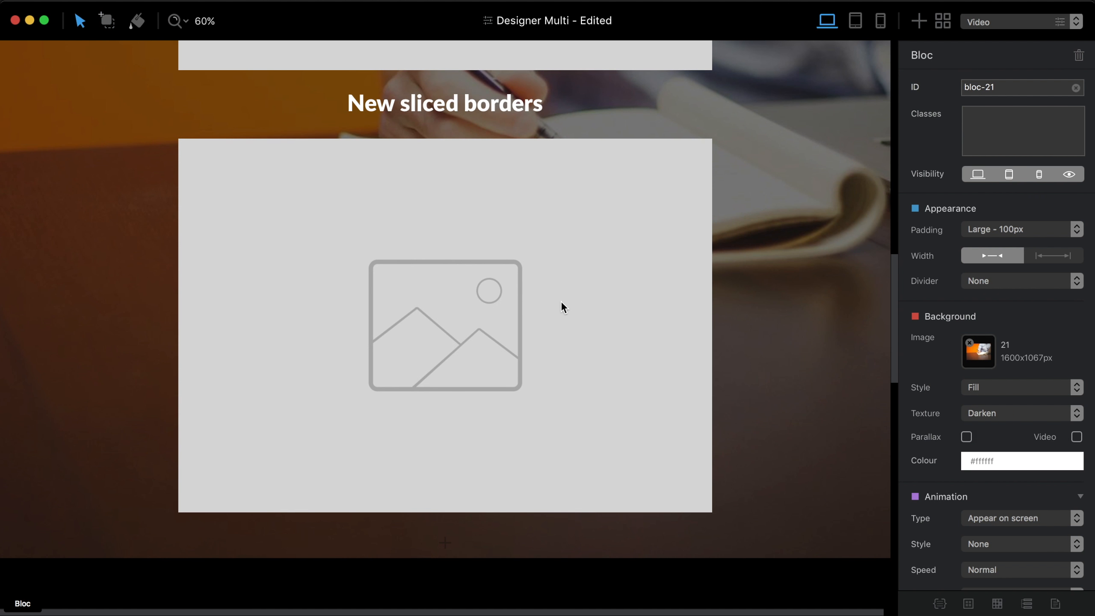
- Assign slanted asset 4 to the image below the heading and slanted asset 3.png to the image above it
click(460, 293)
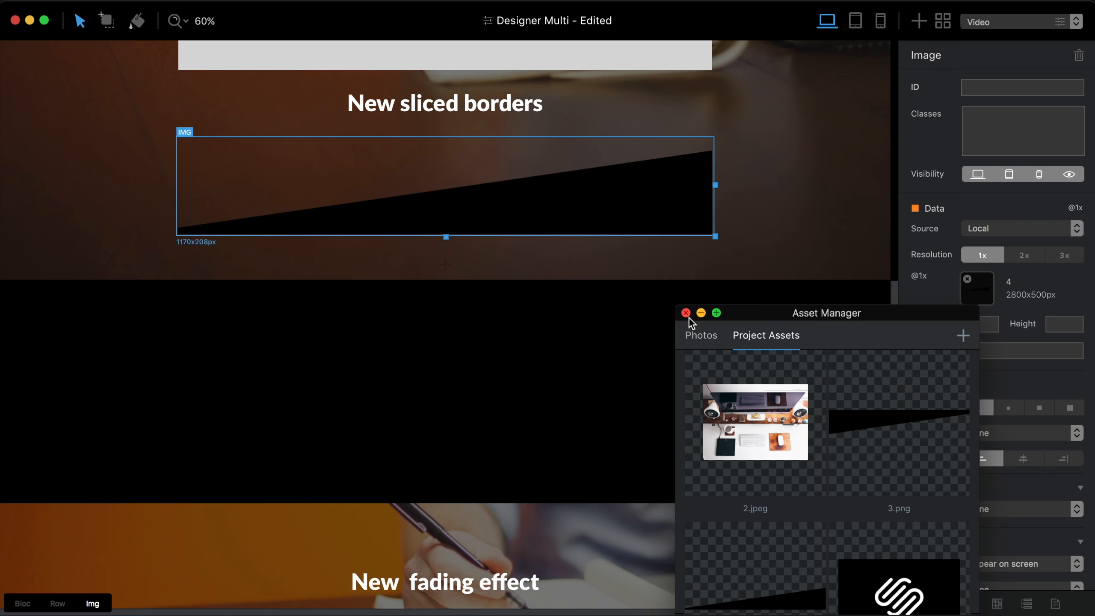
click(689, 316)
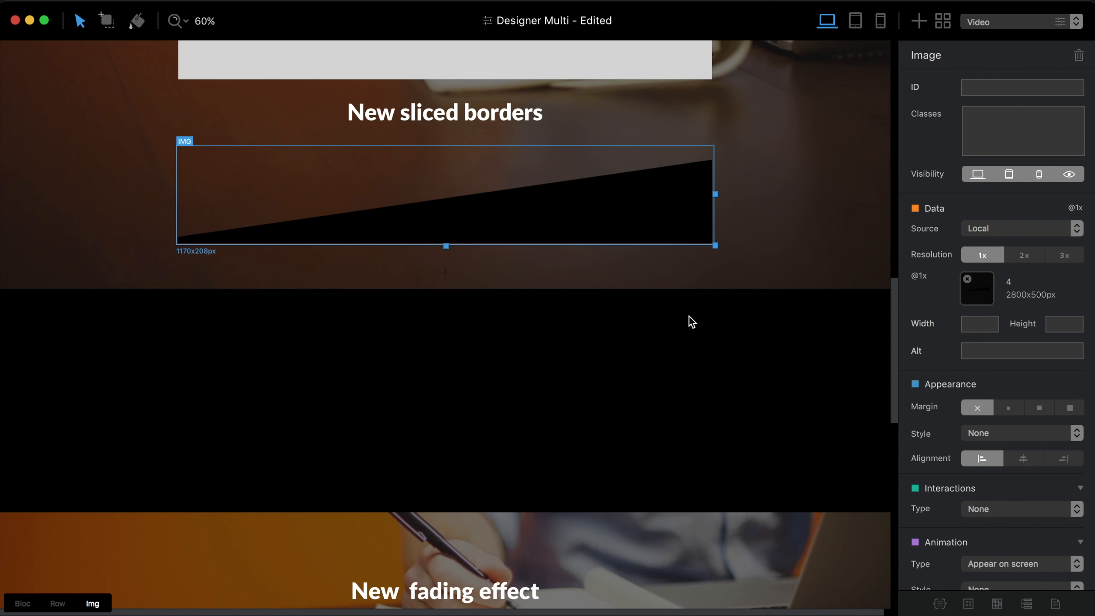
scroll(690, 319, up, 5)
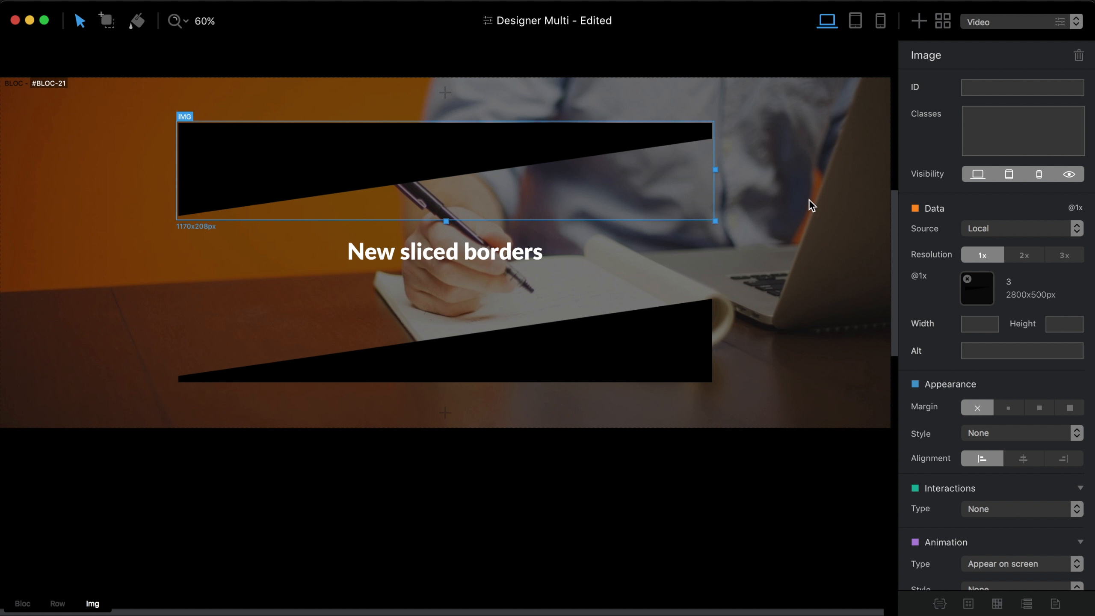
- Set the New sliced borders bloc's padding to None and make it full width
click(809, 199)
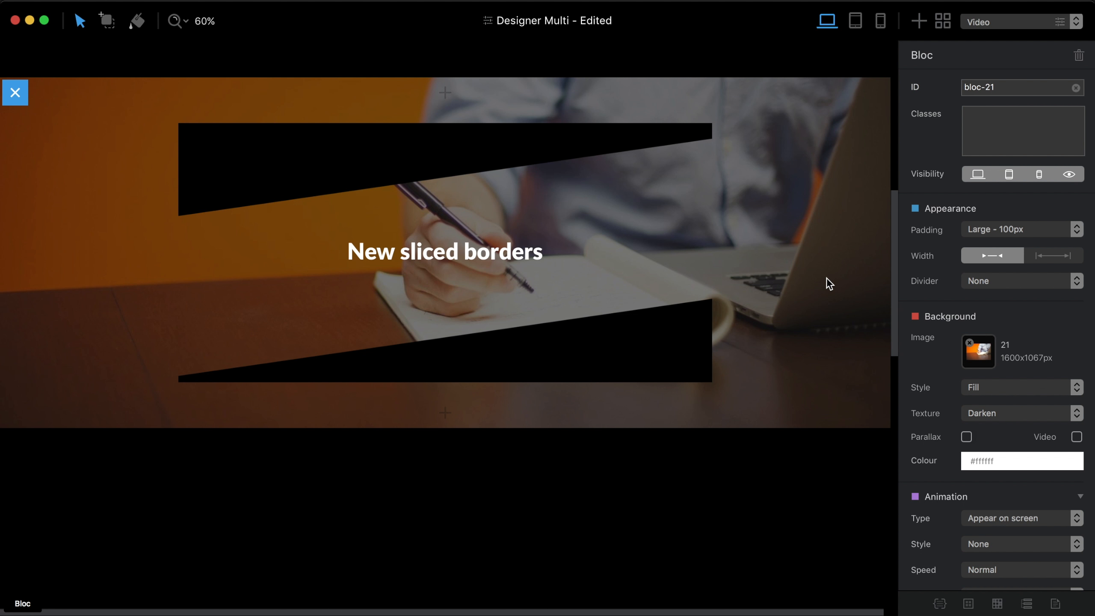
click(982, 234)
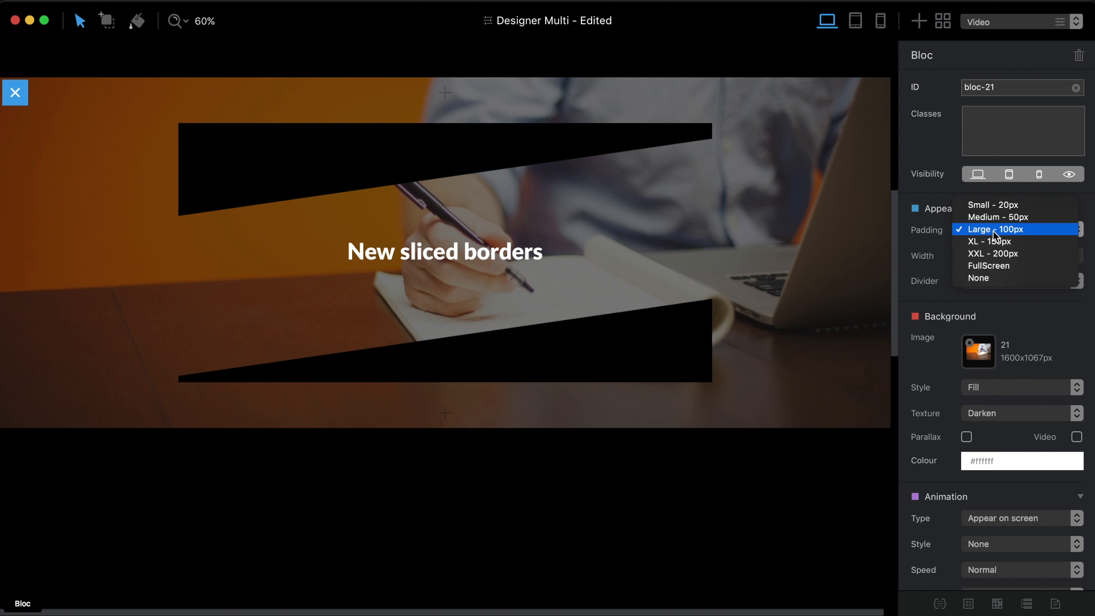
click(996, 274)
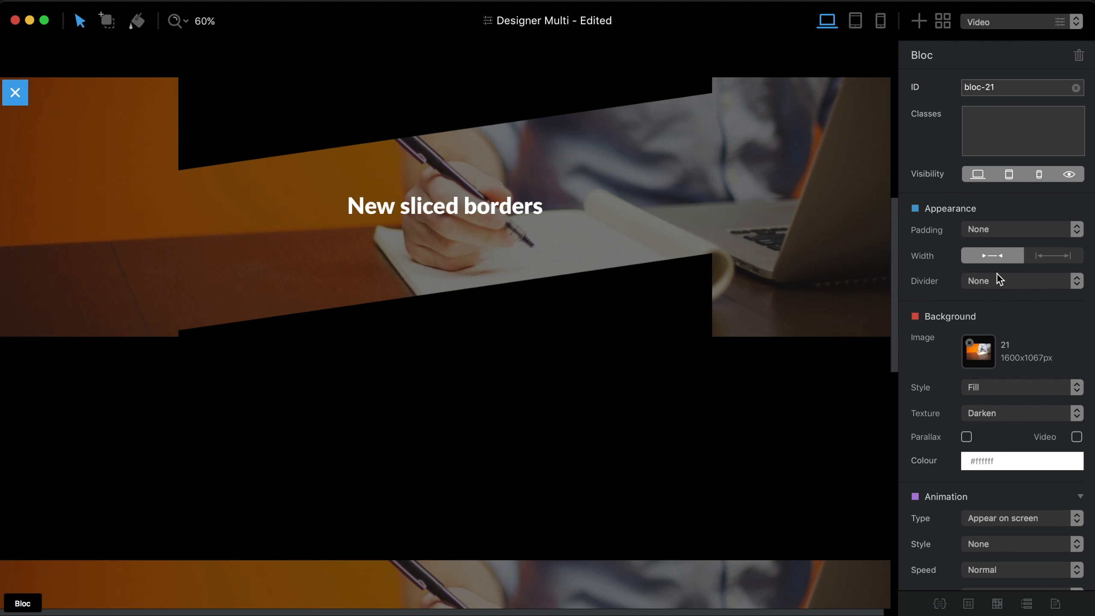
click(1058, 256)
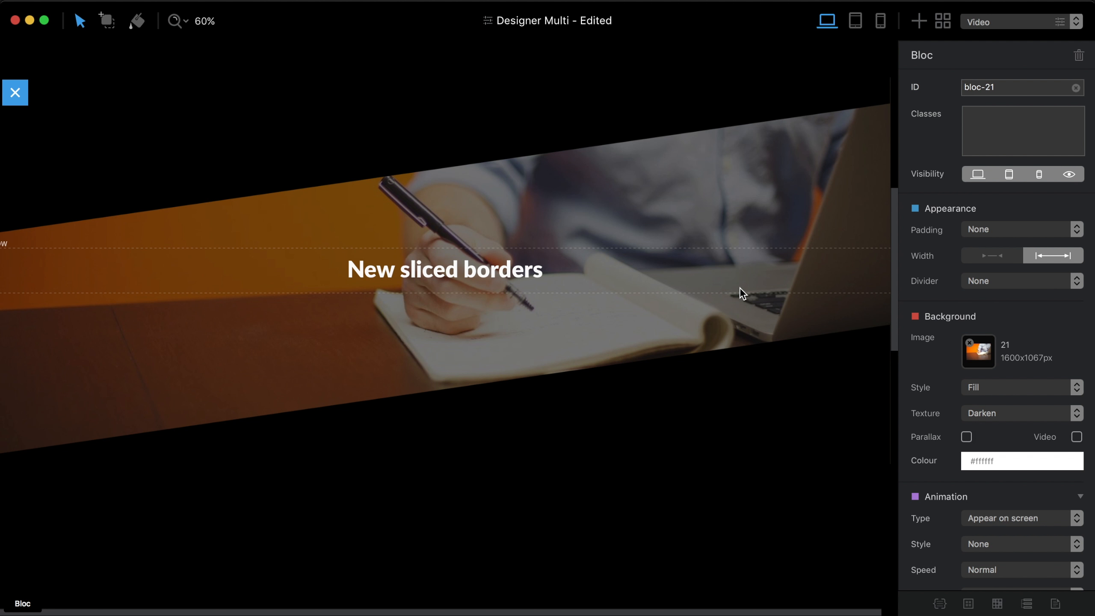
- Compare the new sliced section with the old one on the page, and select the New sliced borders heading
scroll(739, 288, up, 10)
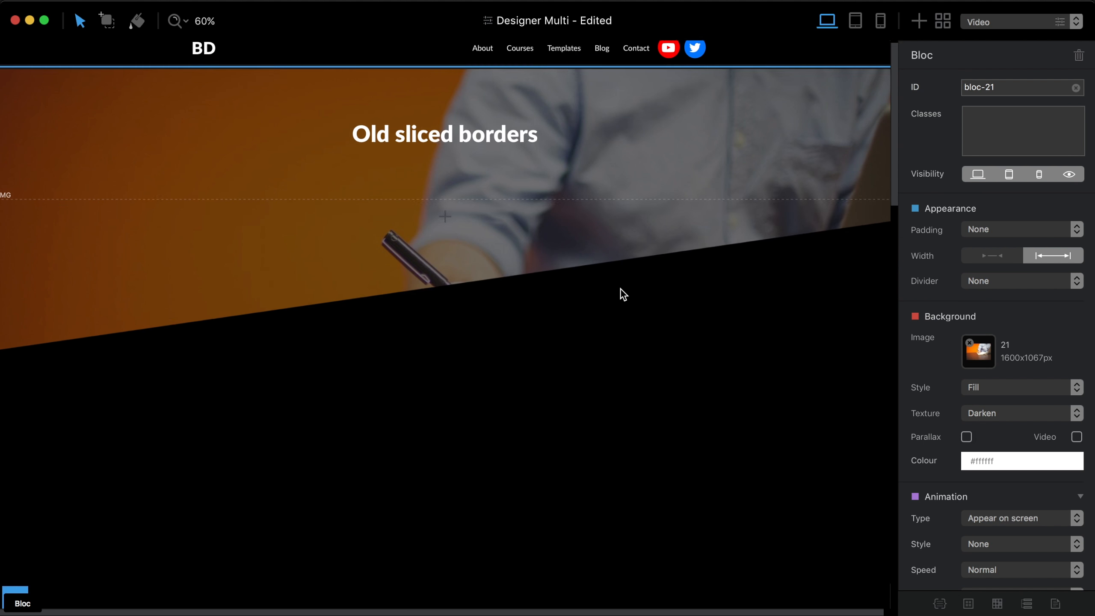
scroll(621, 290, down, 10)
scroll(621, 290, down, 4)
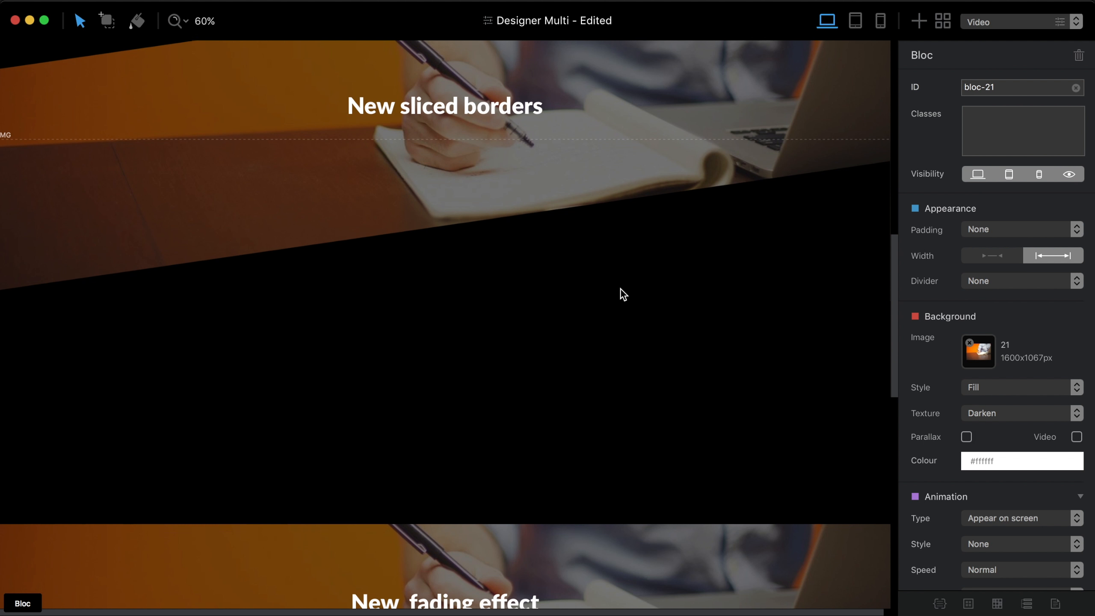
scroll(621, 289, up, 3)
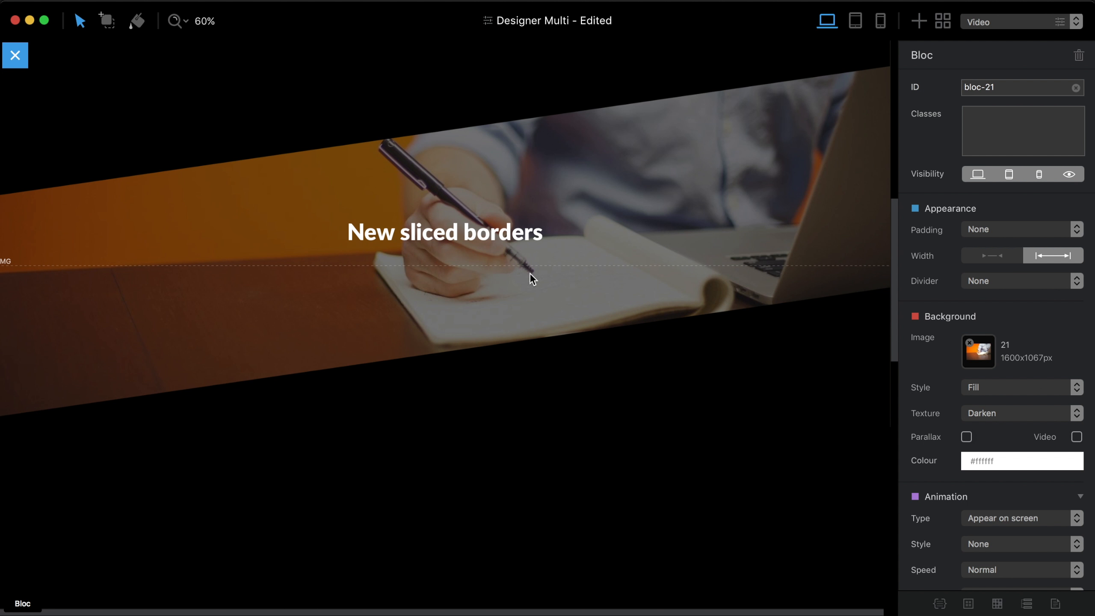
click(495, 225)
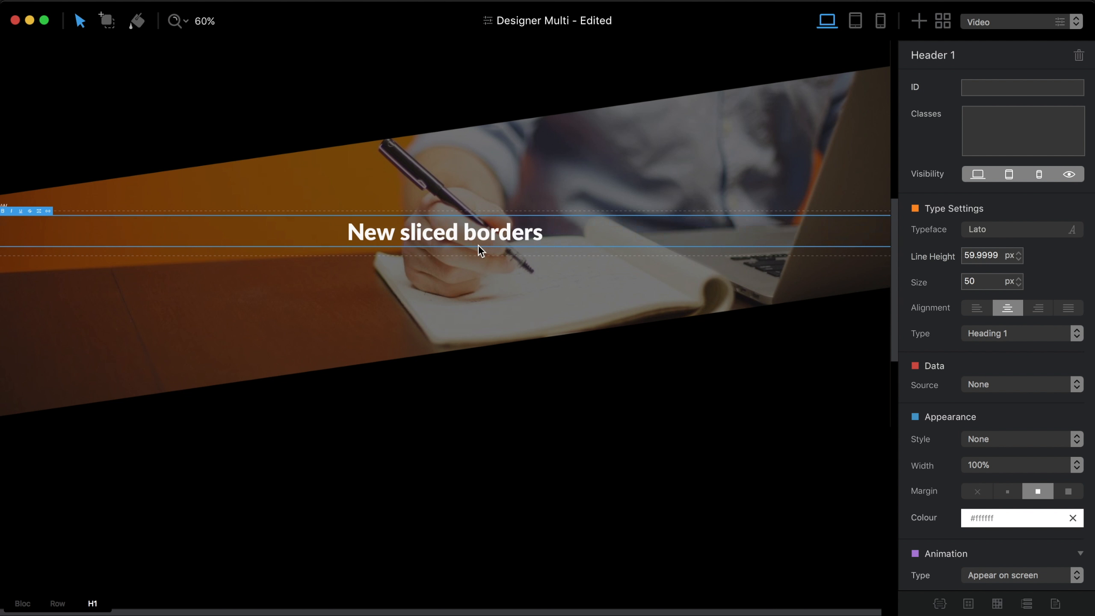
- Insert a subheading and paragraph text block directly below the New sliced borders heading
click(977, 309)
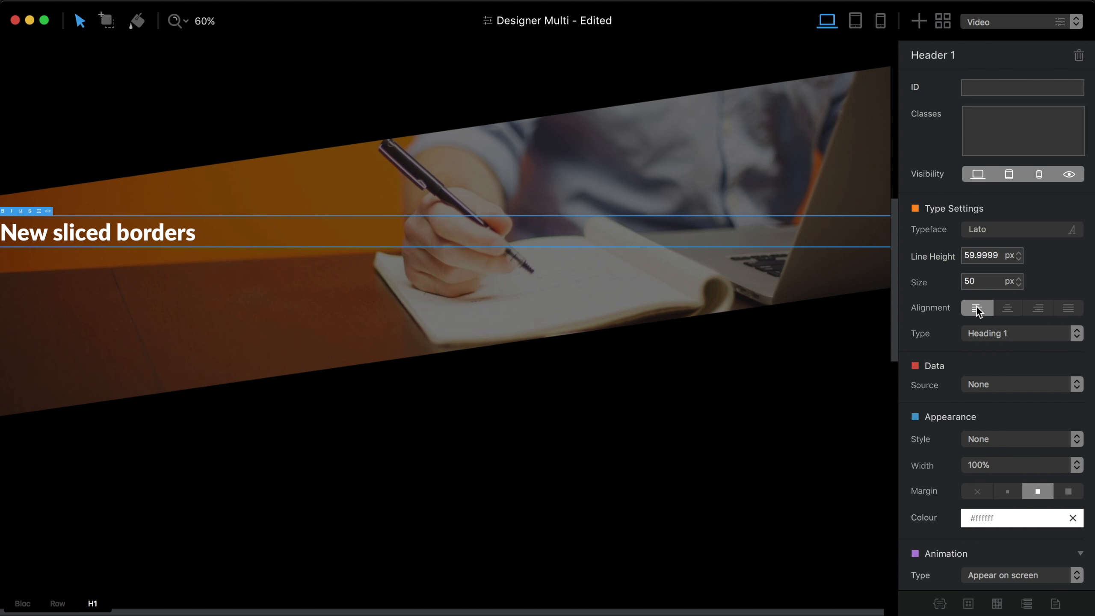
click(1017, 310)
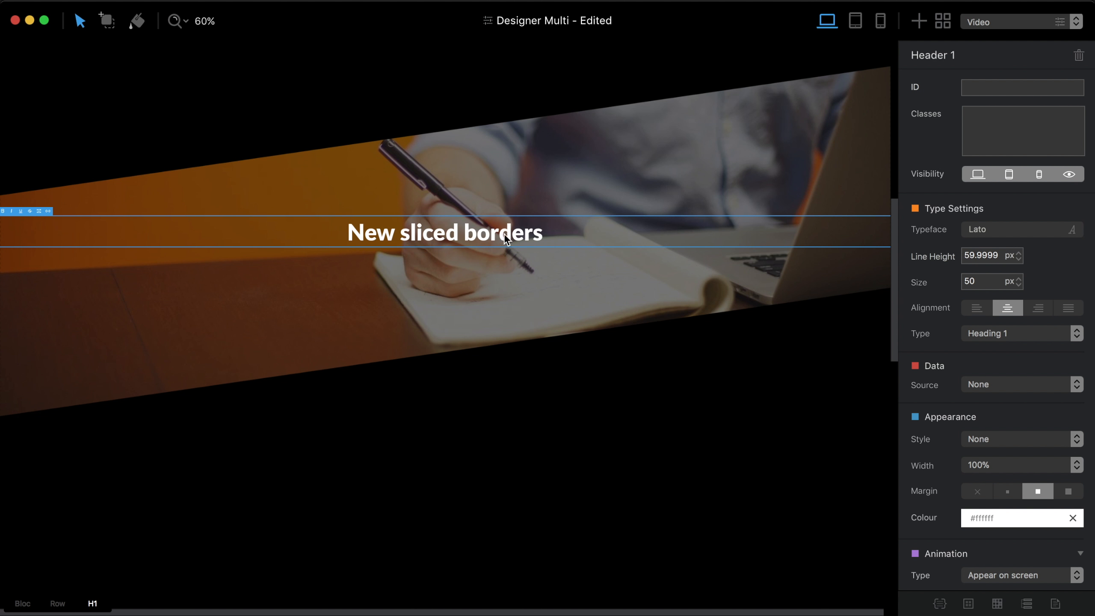
key(d)
key(Right)
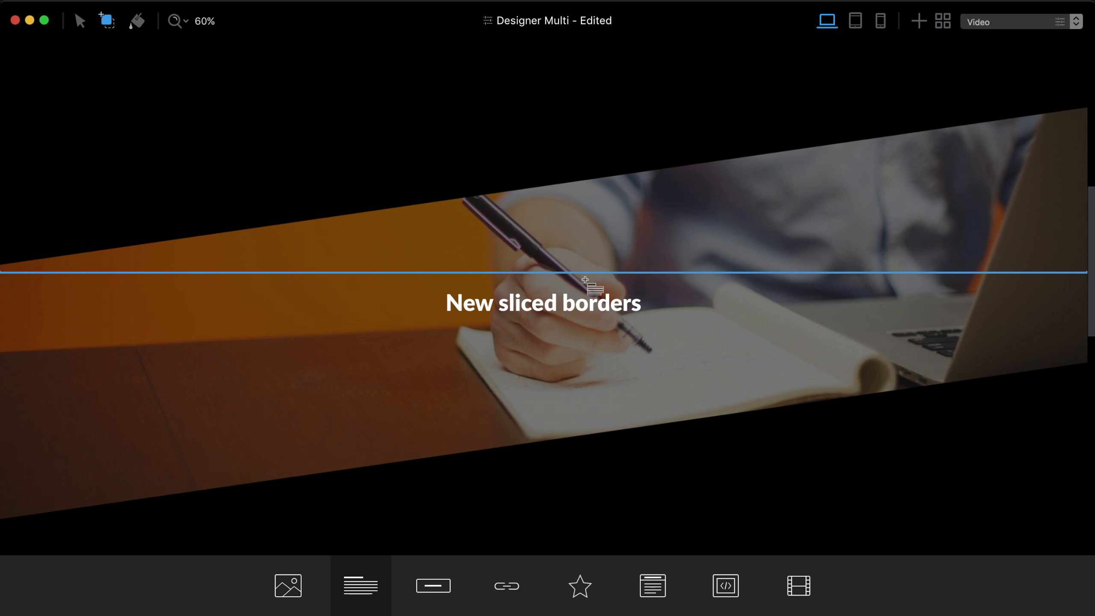
click(582, 304)
key(d)
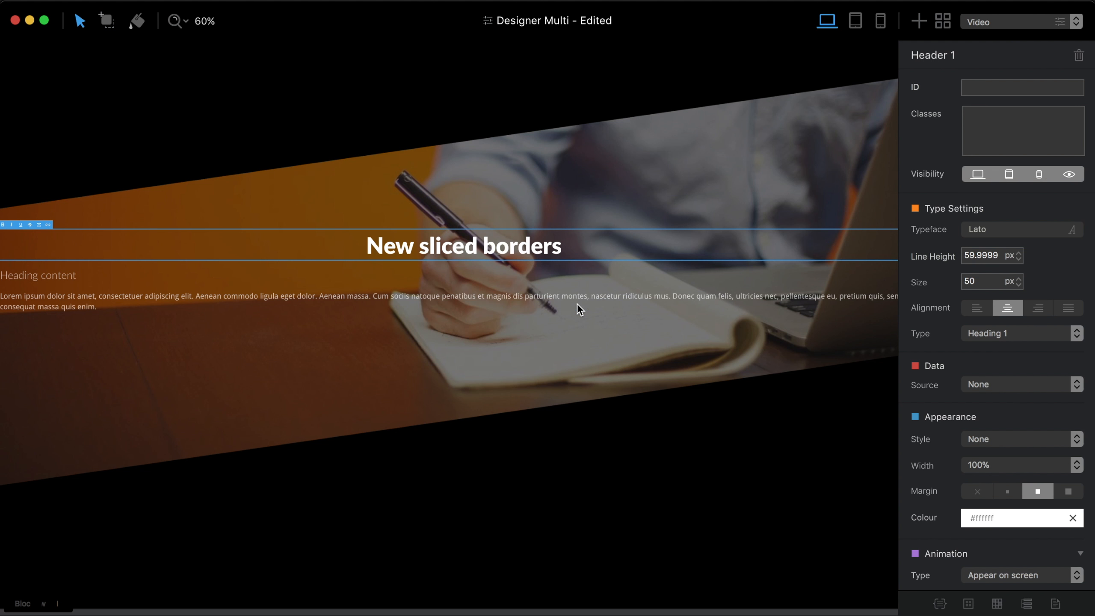
- Center-align the lorem ipsum paragraph under the New sliced borders heading
click(443, 289)
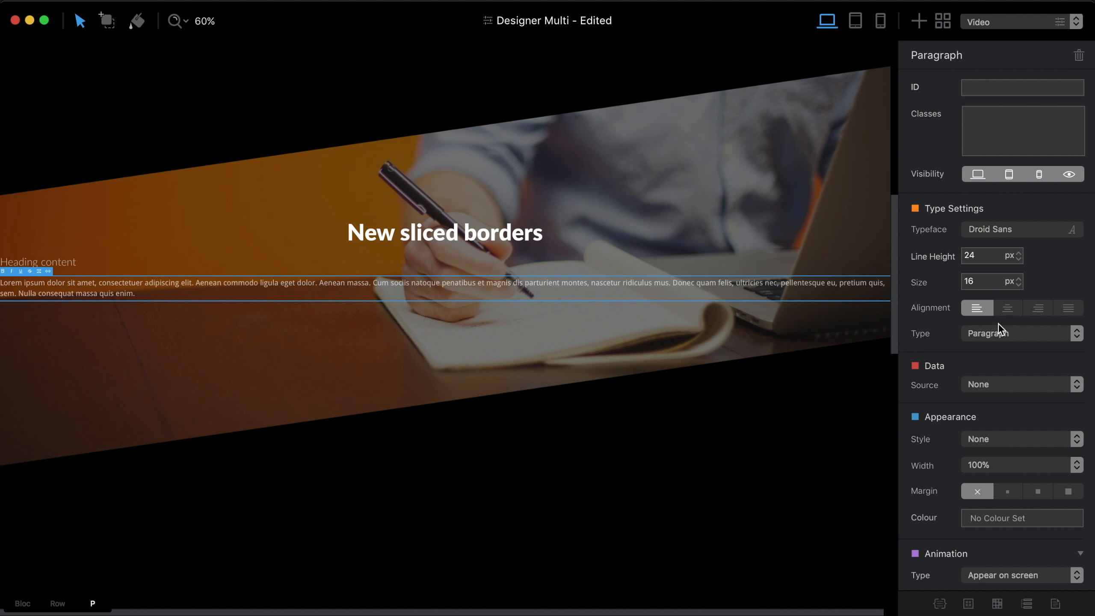
click(1011, 314)
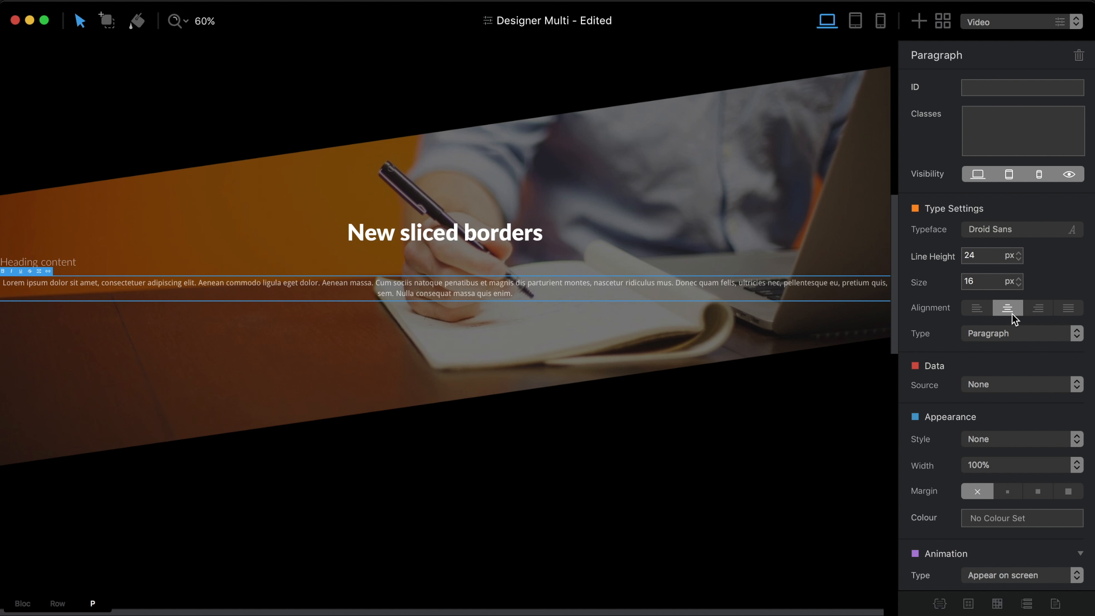
click(772, 376)
key(Delete)
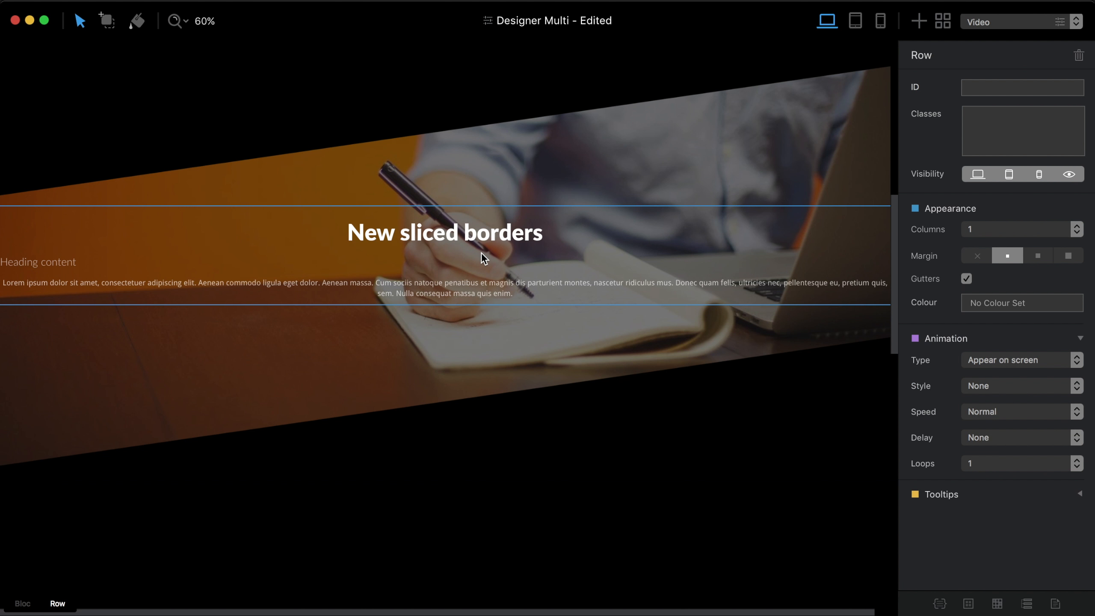
- Assign the class middle-row to the row containing the New sliced borders heading and its text
click(620, 157)
click(614, 210)
click(461, 244)
click(502, 280)
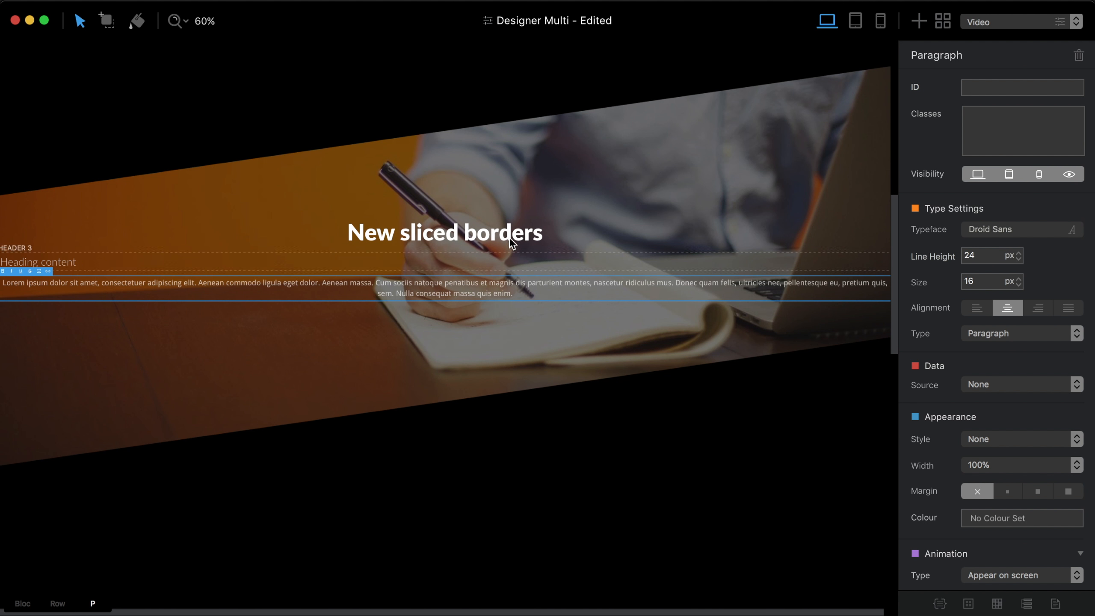
click(511, 225)
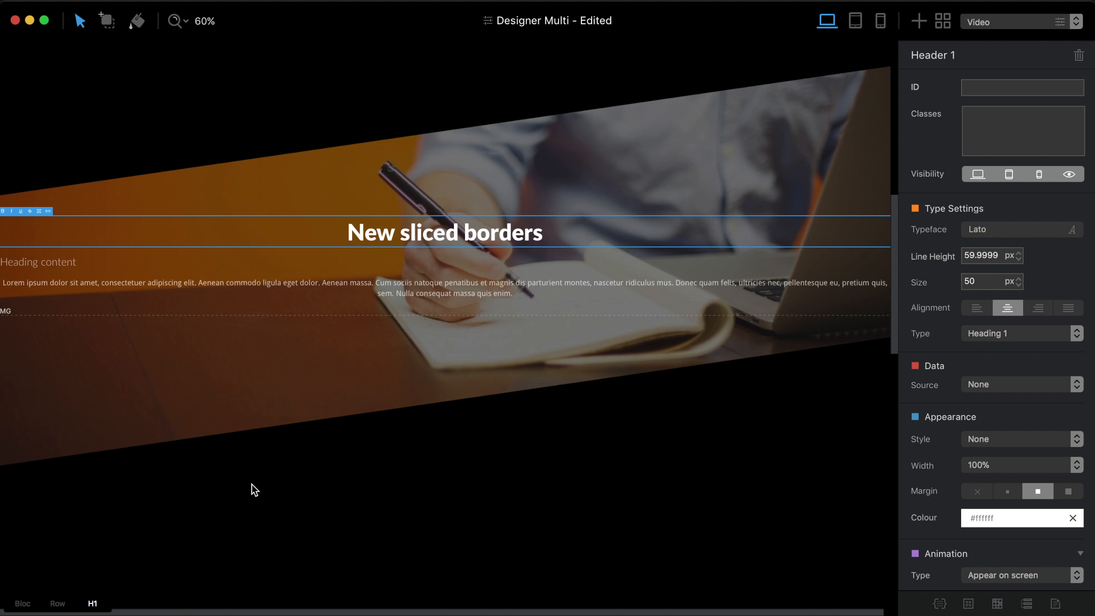
click(58, 607)
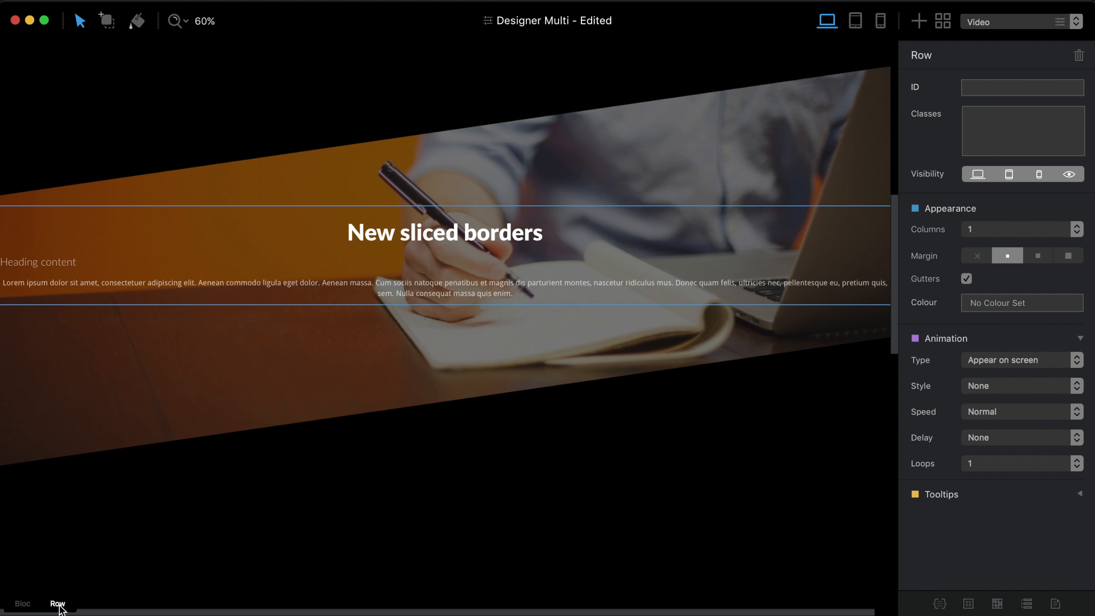
click(1038, 120)
text(middle-row)
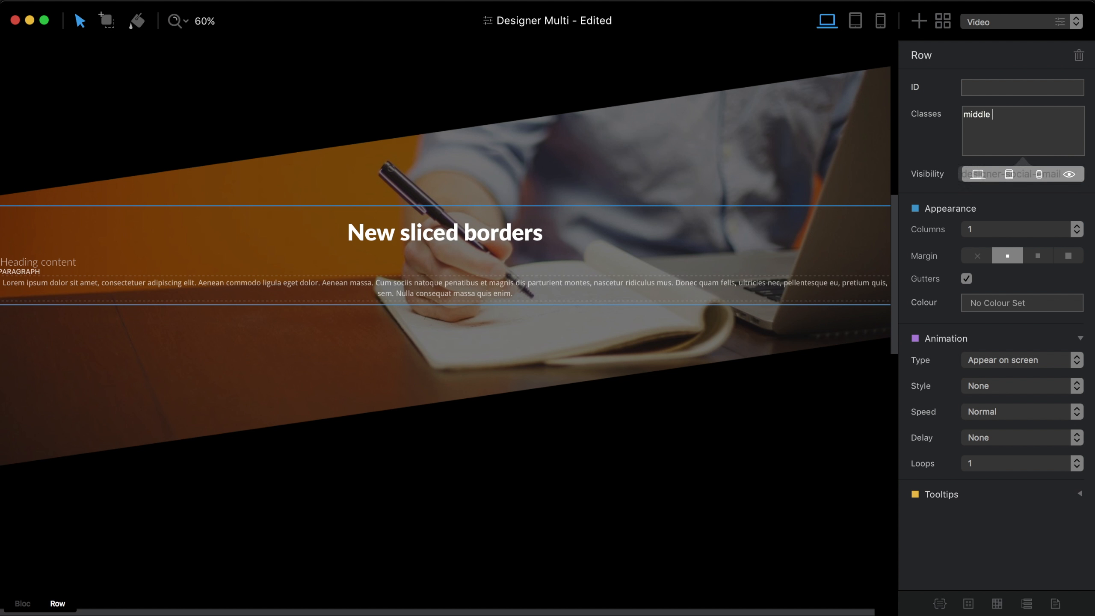
key(Return)
click(1000, 118)
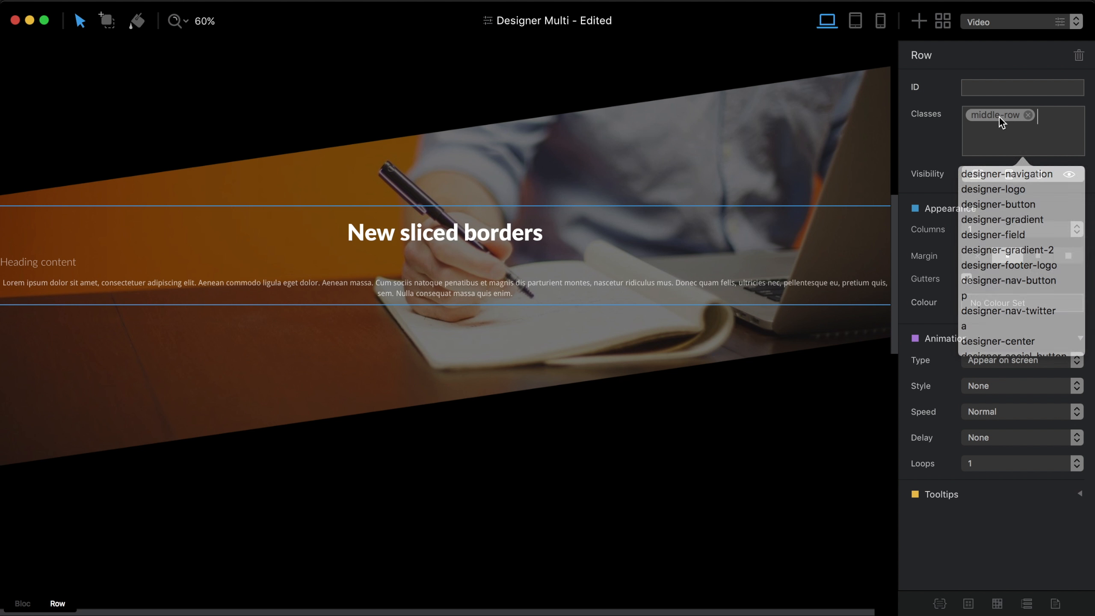
double_click(999, 116)
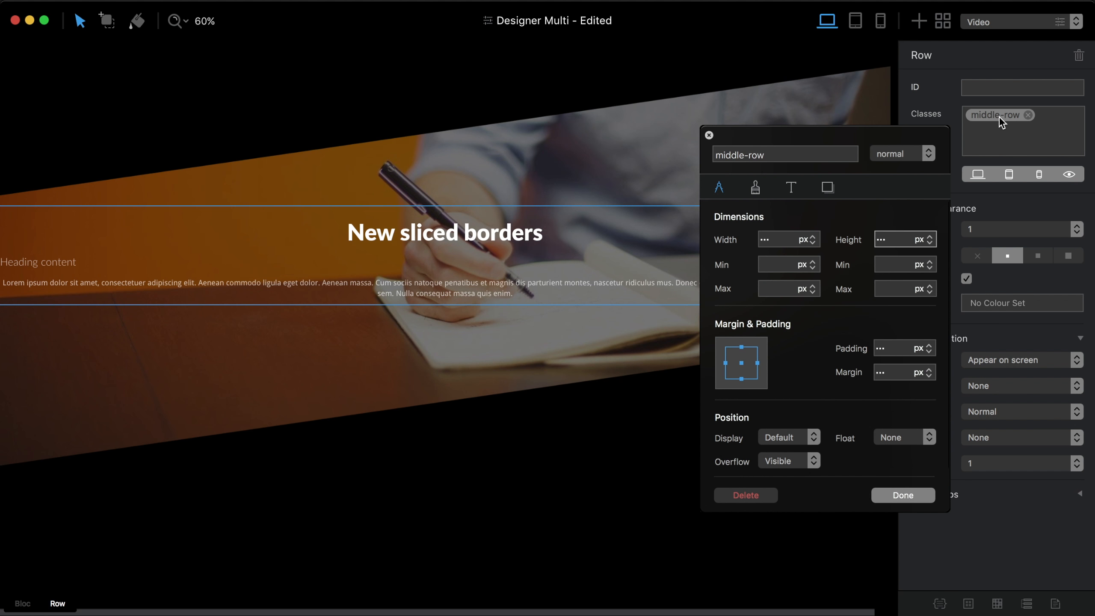
drag(813, 135, 881, 147)
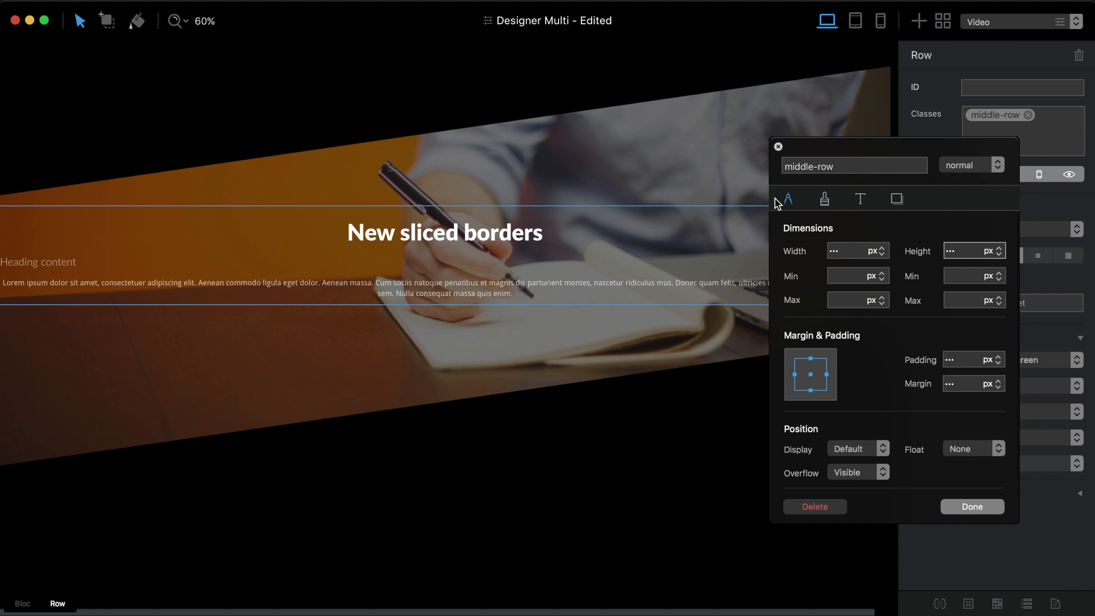
click(778, 147)
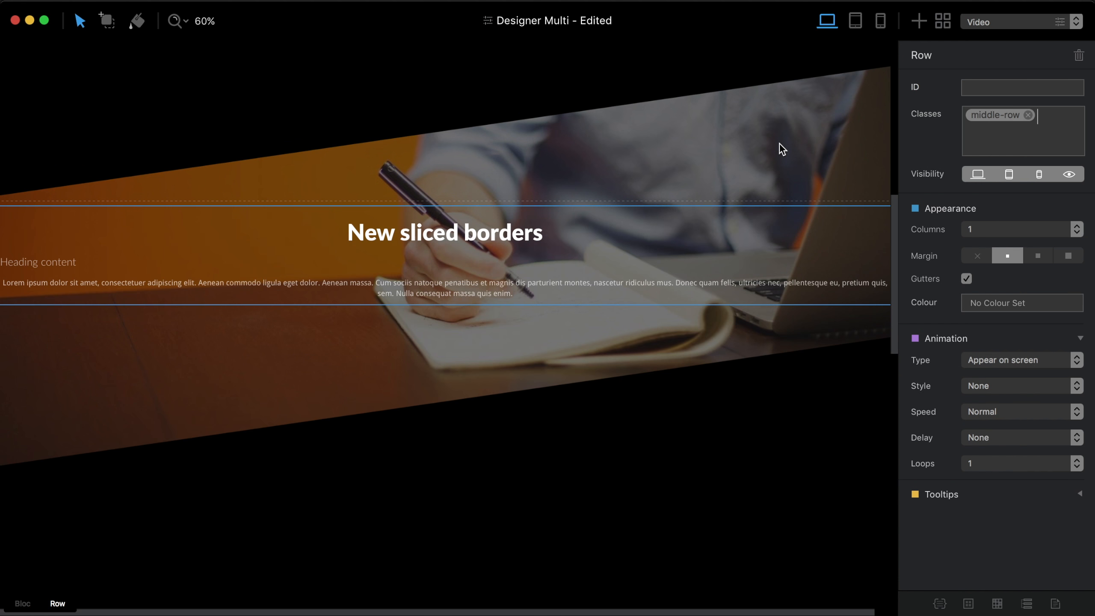
- Check the page width in Project Settings and set the middle-row class's maximum width to 1170 px
click(488, 21)
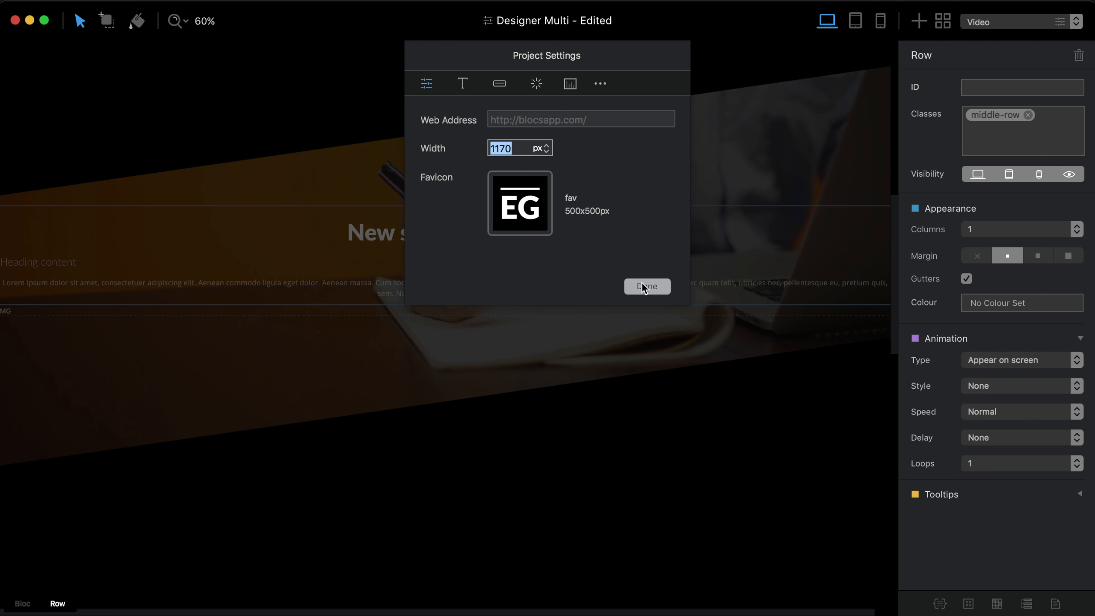
click(659, 290)
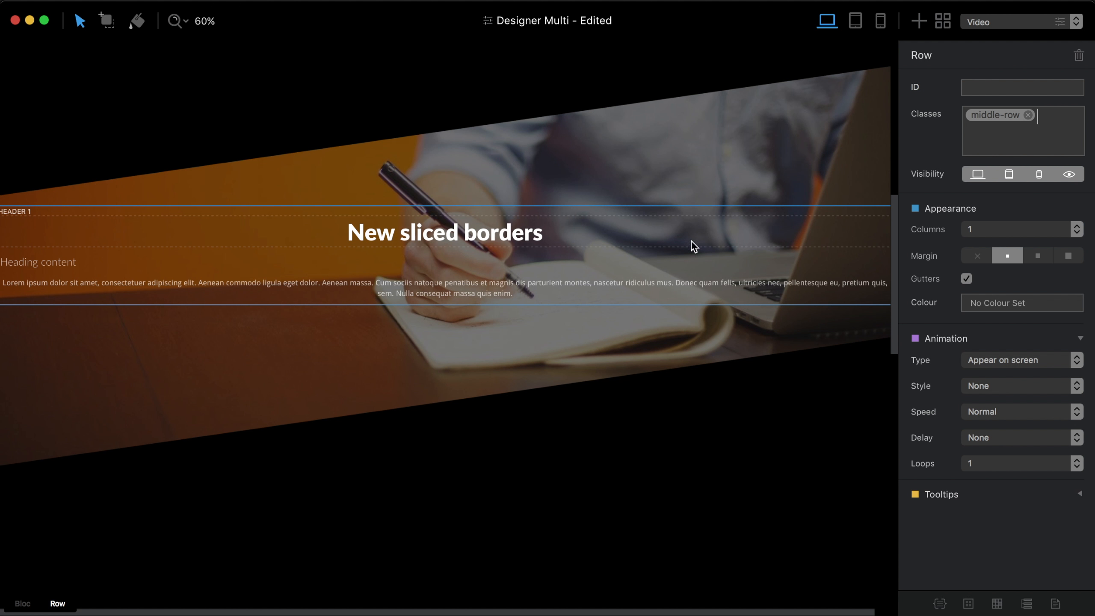
click(995, 115)
drag(926, 145, 813, 91)
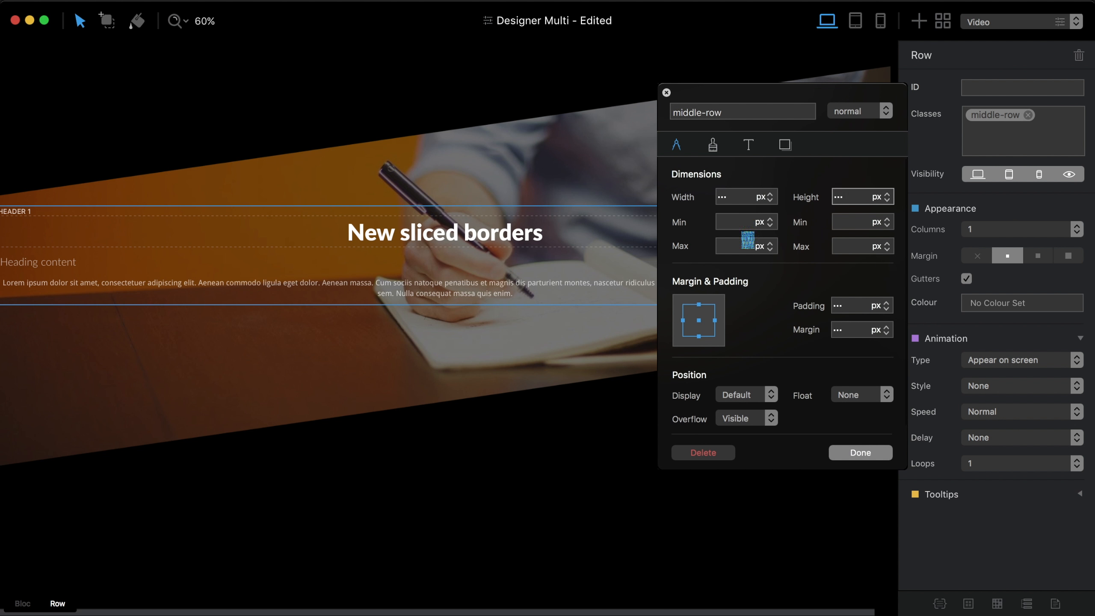
click(735, 195)
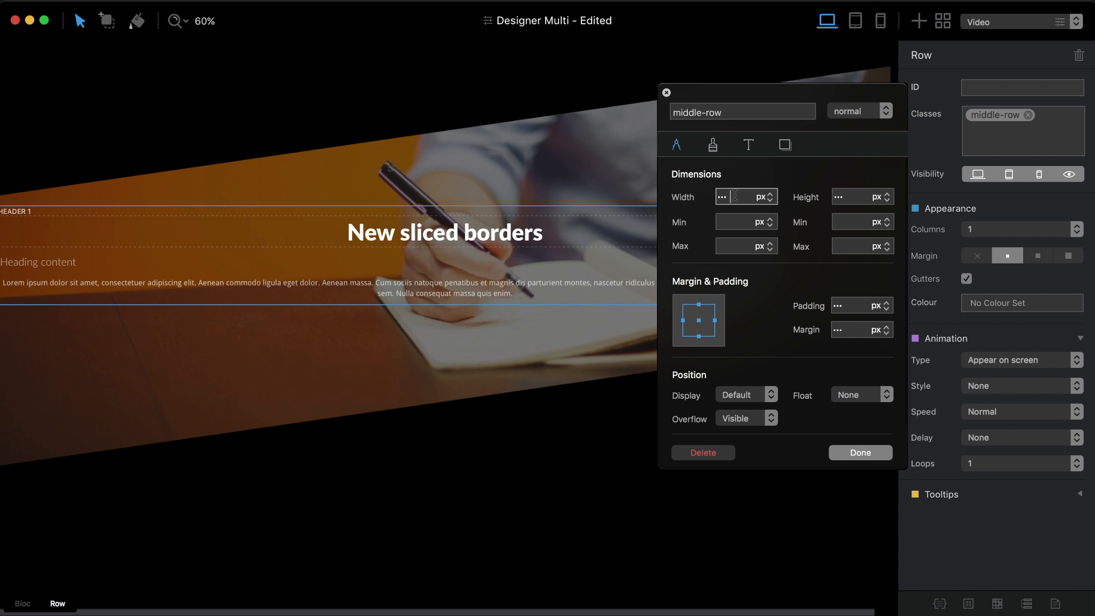
click(732, 244)
text(1170)
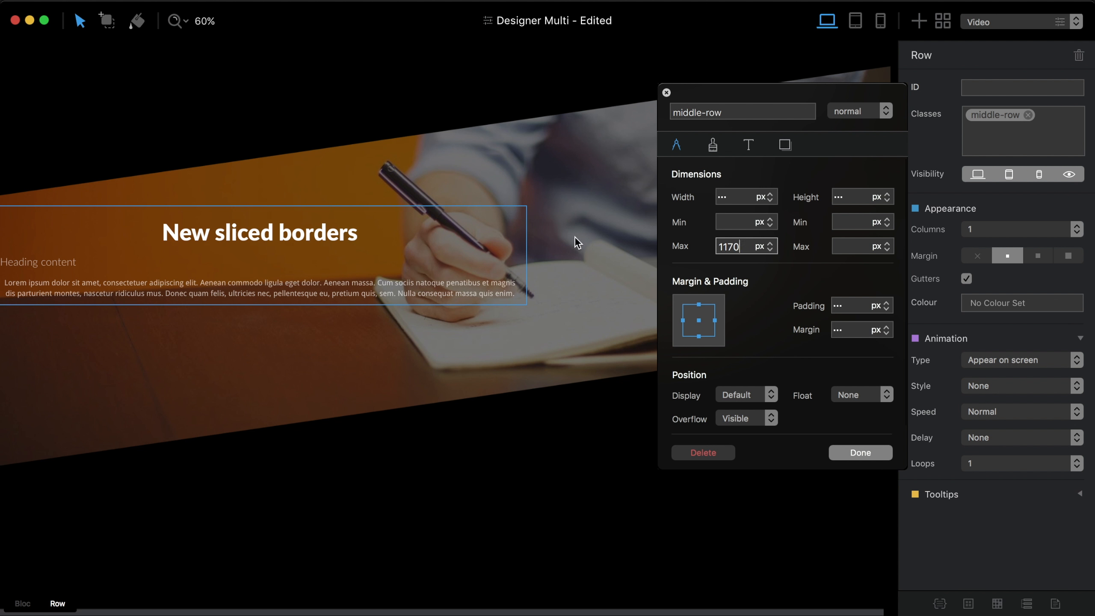
- Try center text alignment in the middle-row class's typography, and reset the alignment to none
click(748, 145)
click(804, 275)
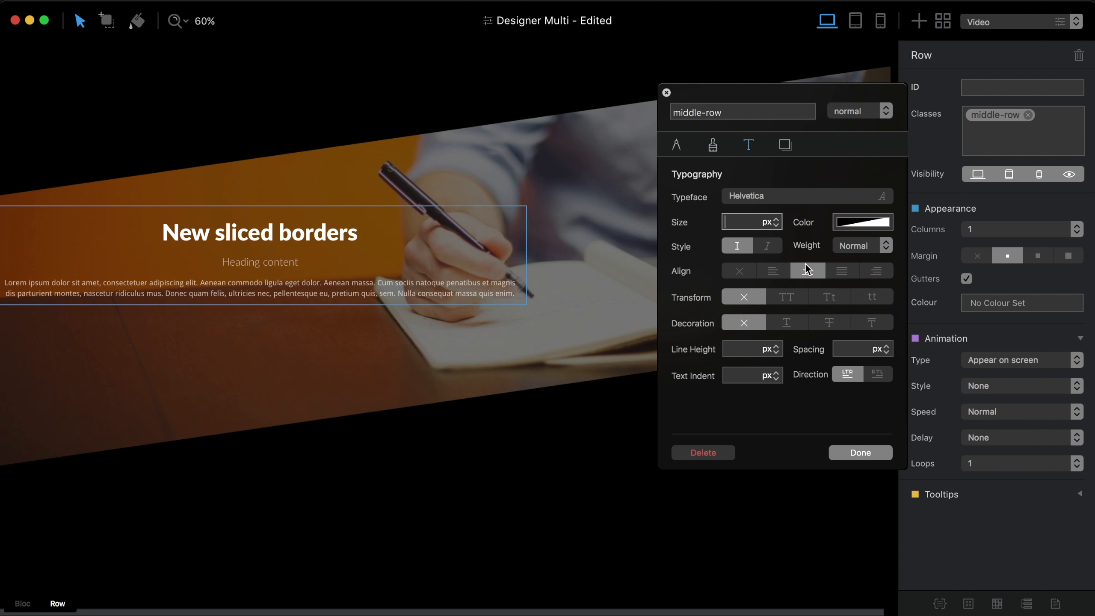
click(744, 271)
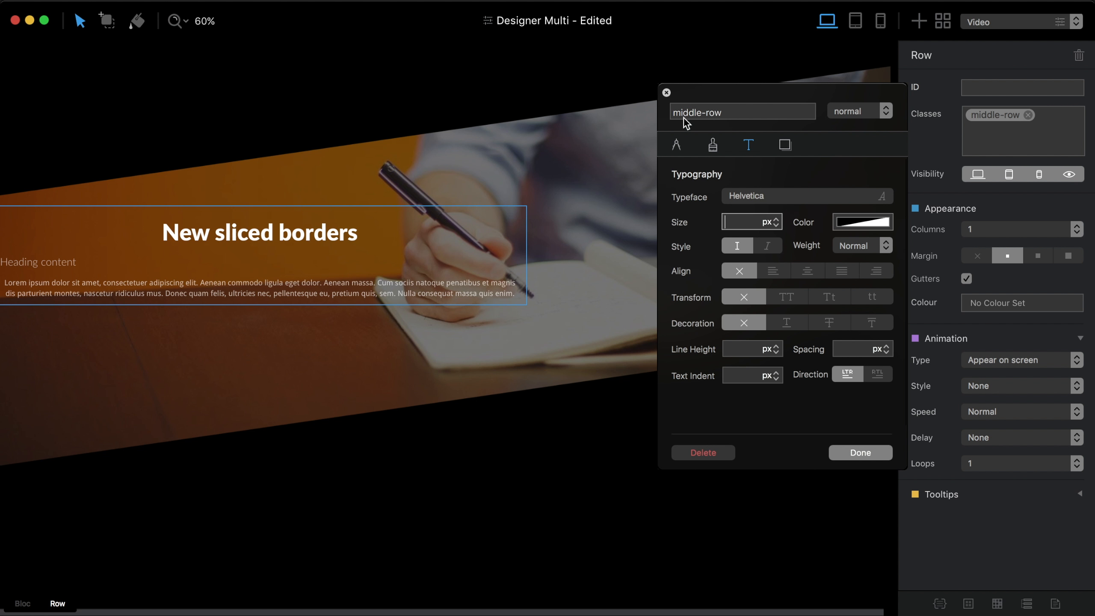
click(811, 273)
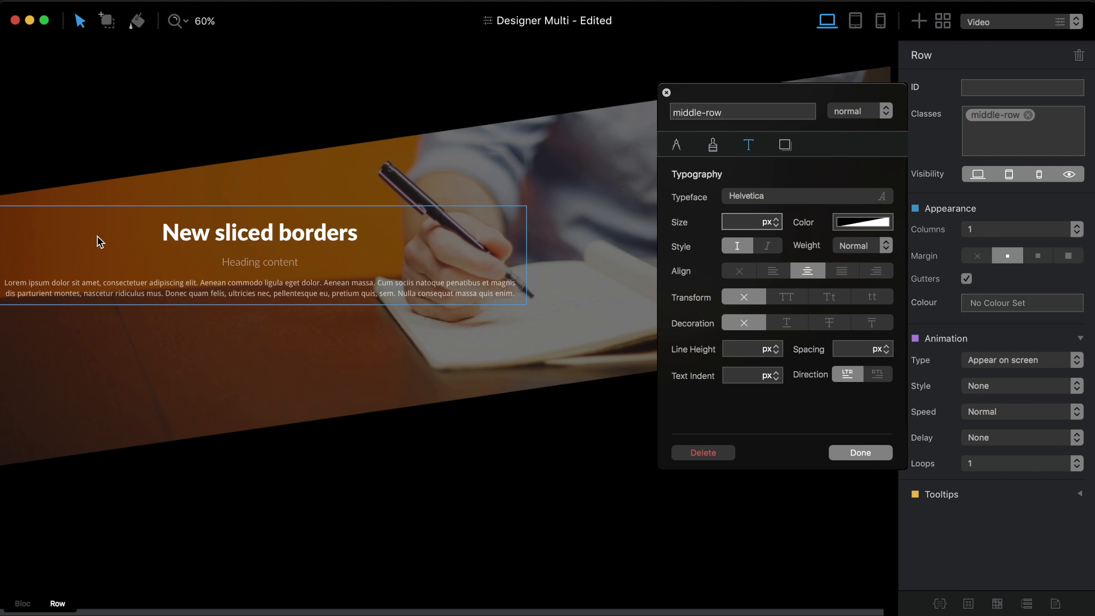
click(751, 270)
- Set the middle-row class's right and left margins to auto and finish editing the class
click(679, 147)
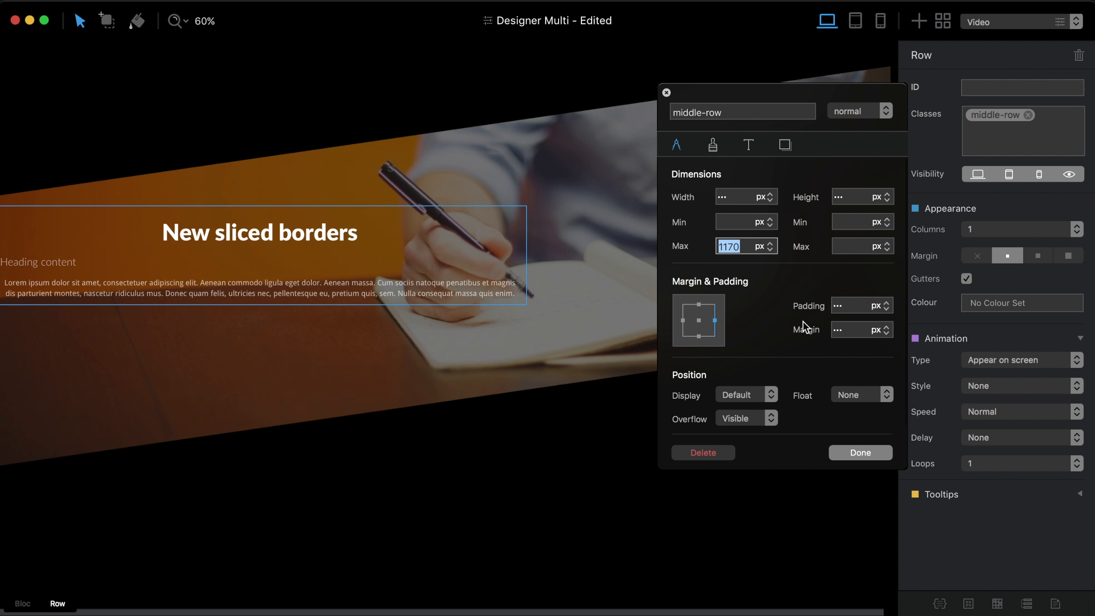
click(858, 331)
text(auto)
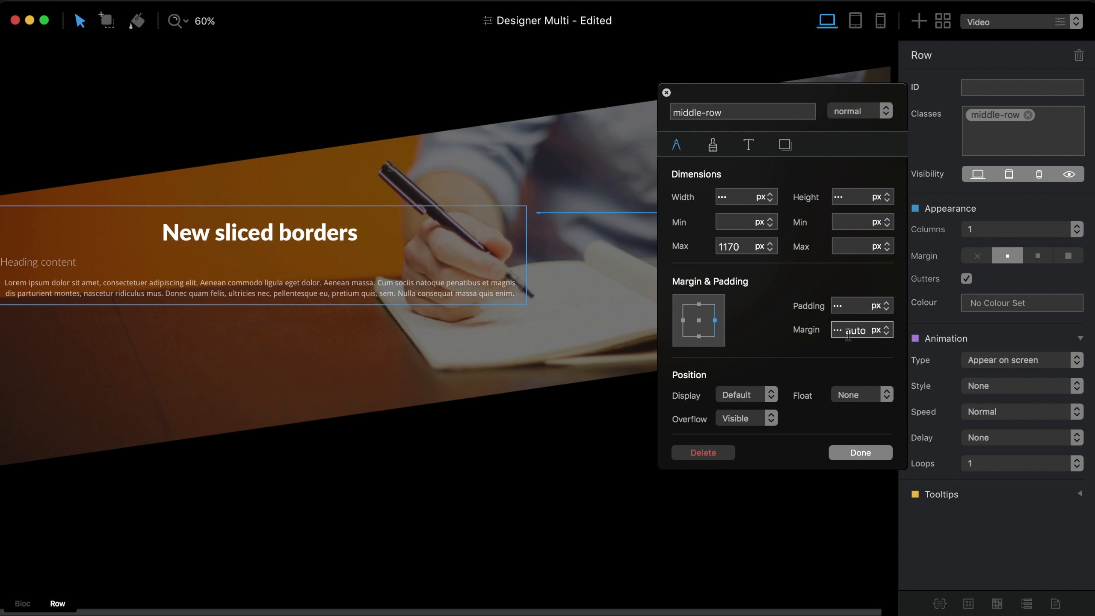
click(682, 320)
text(auto)
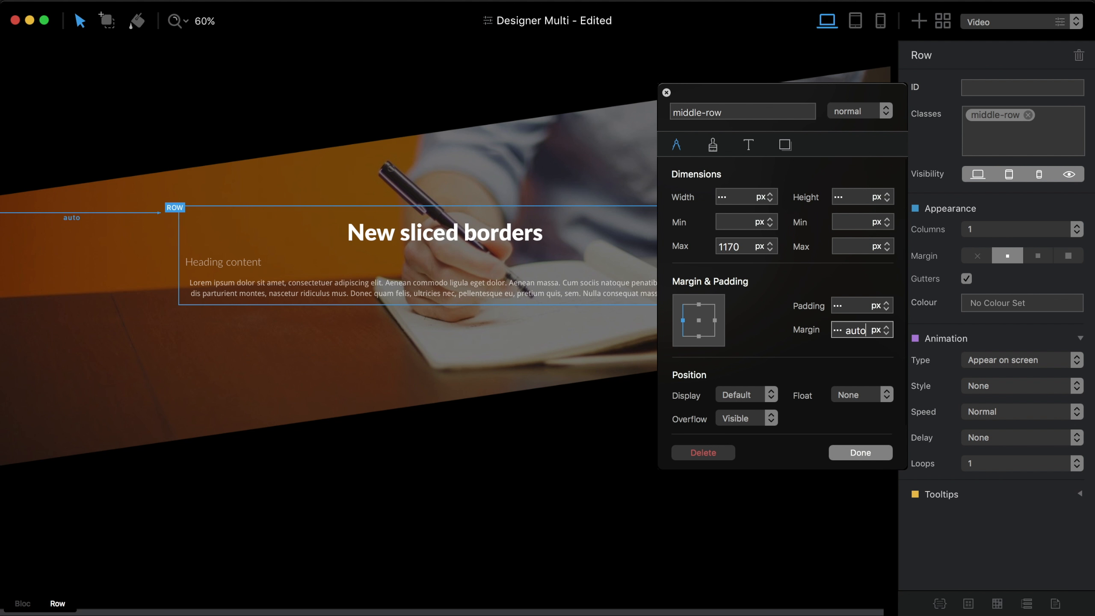
drag(807, 96, 941, 129)
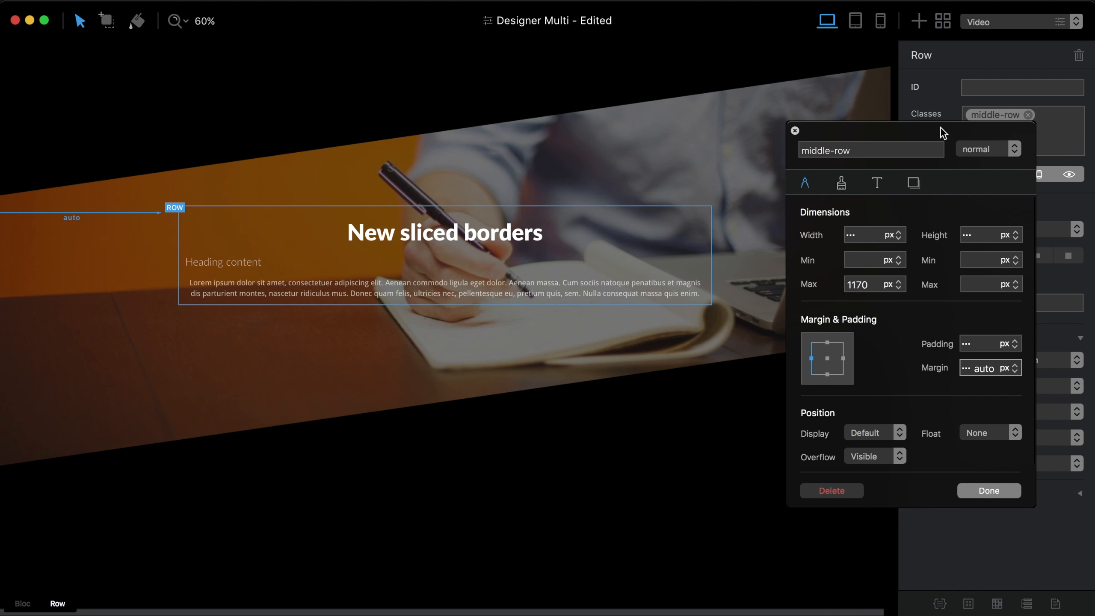
click(1006, 491)
click(823, 250)
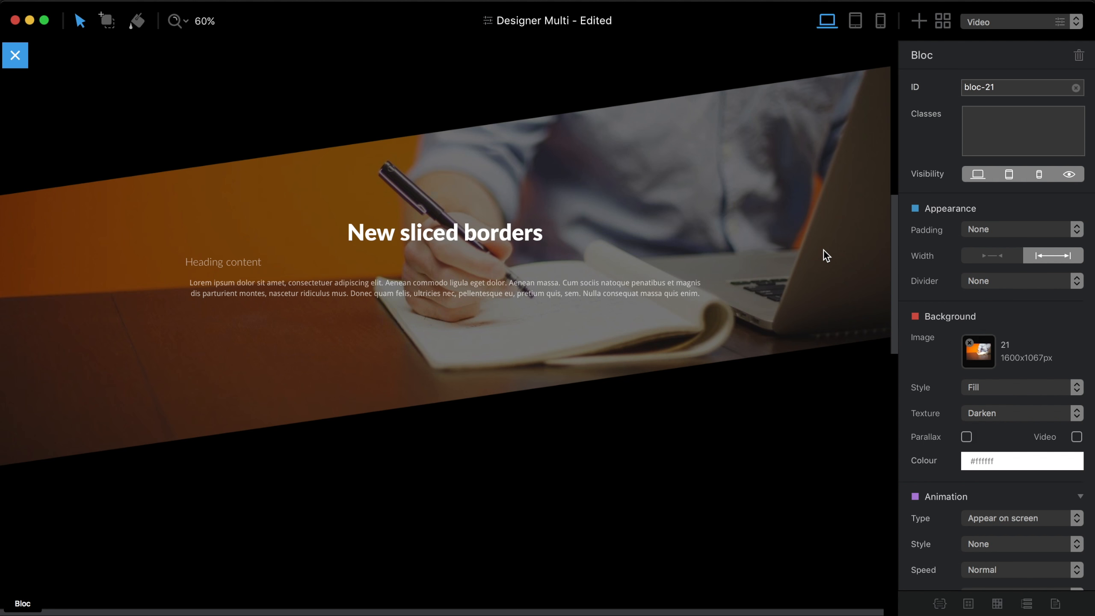
- Preview the page, comparing the old and new sliced borders sections, and return to editing
key(super+p)
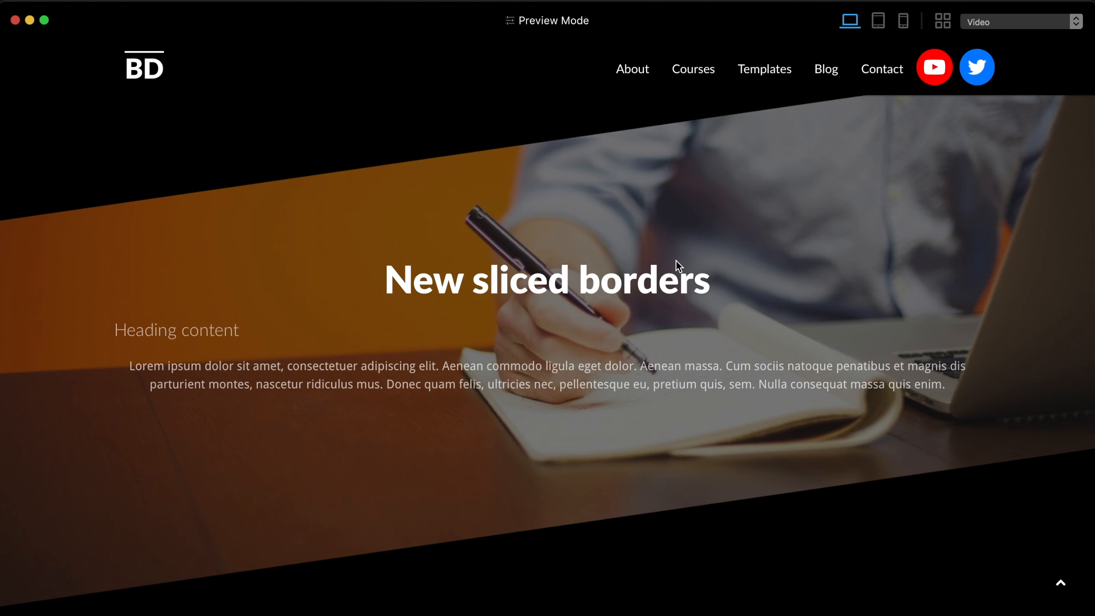
scroll(676, 260, up, 10)
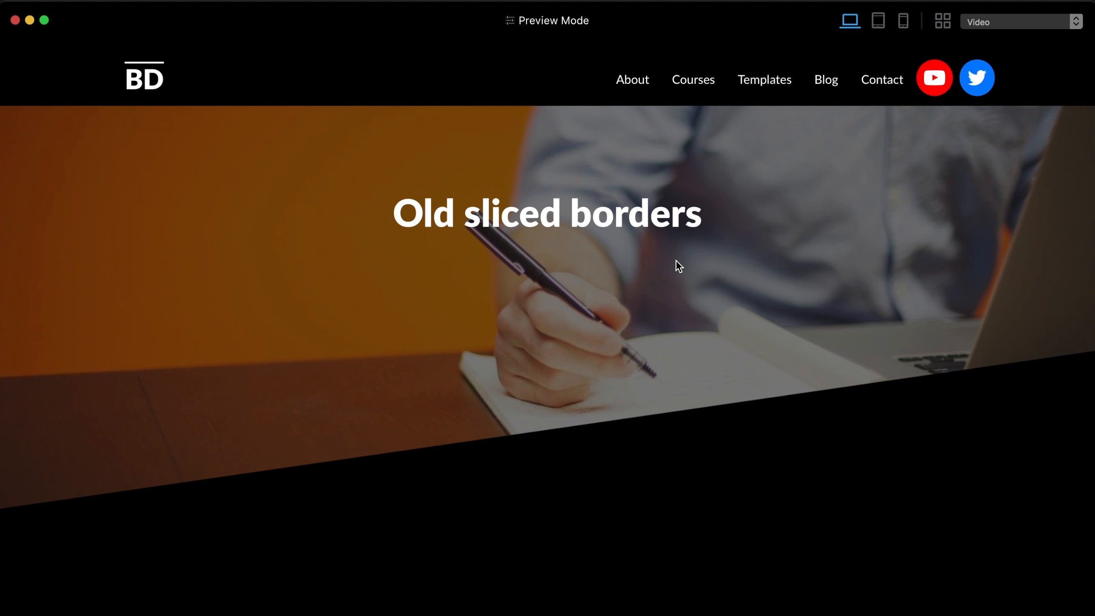
scroll(676, 261, down, 10)
scroll(676, 260, down, 4)
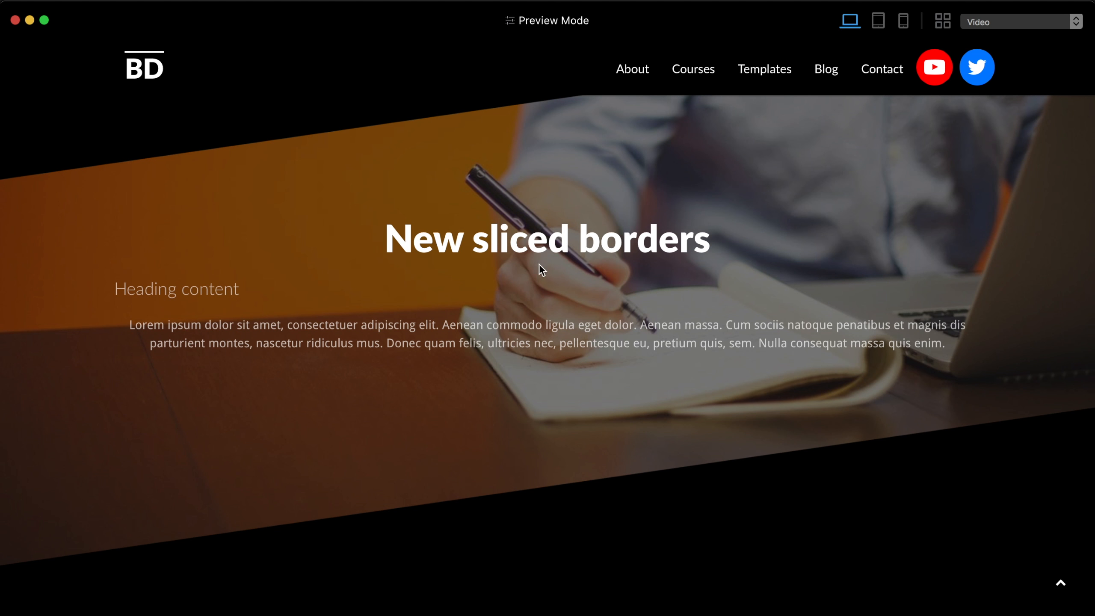
scroll(525, 248, up, 2)
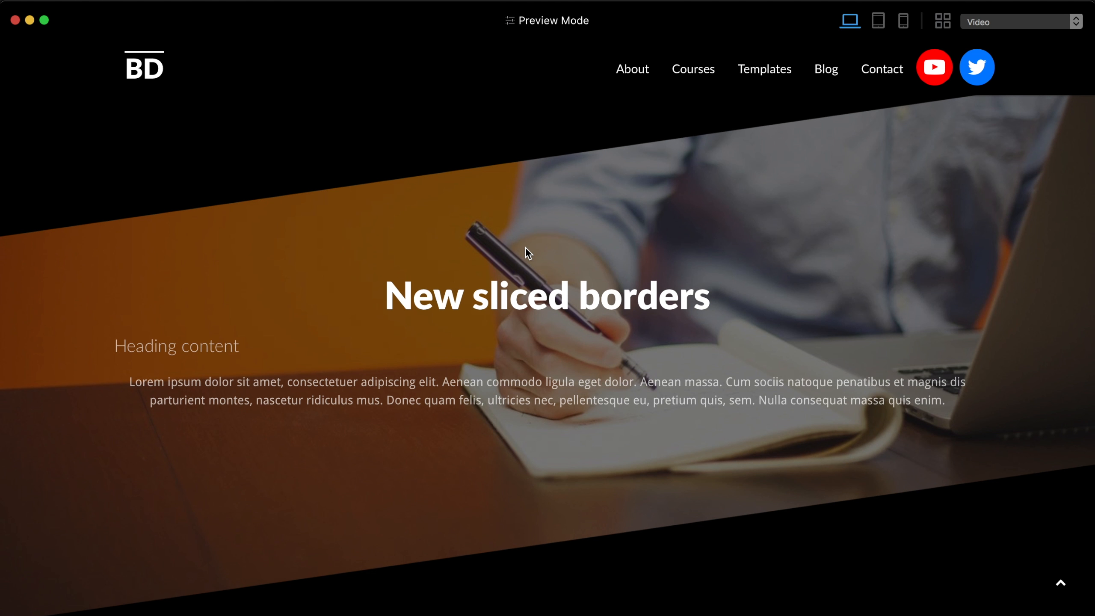
key(Escape)
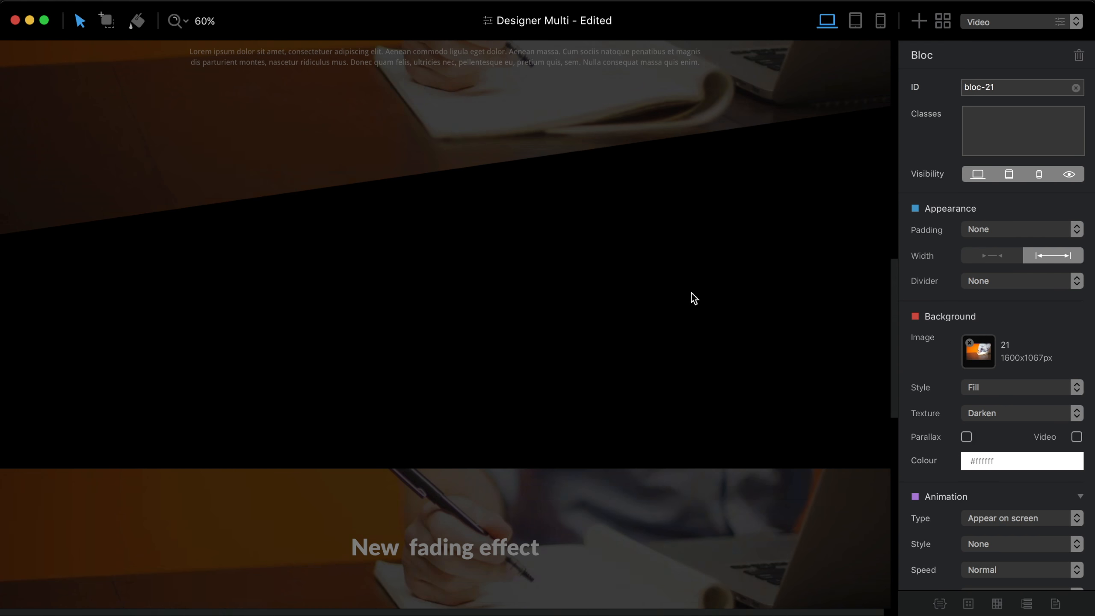
- Delete the empty Heading 3 placeholder between the New sliced borders title and its paragraph
scroll(634, 370, down, 1)
scroll(631, 365, down, 3)
scroll(632, 365, up, 8)
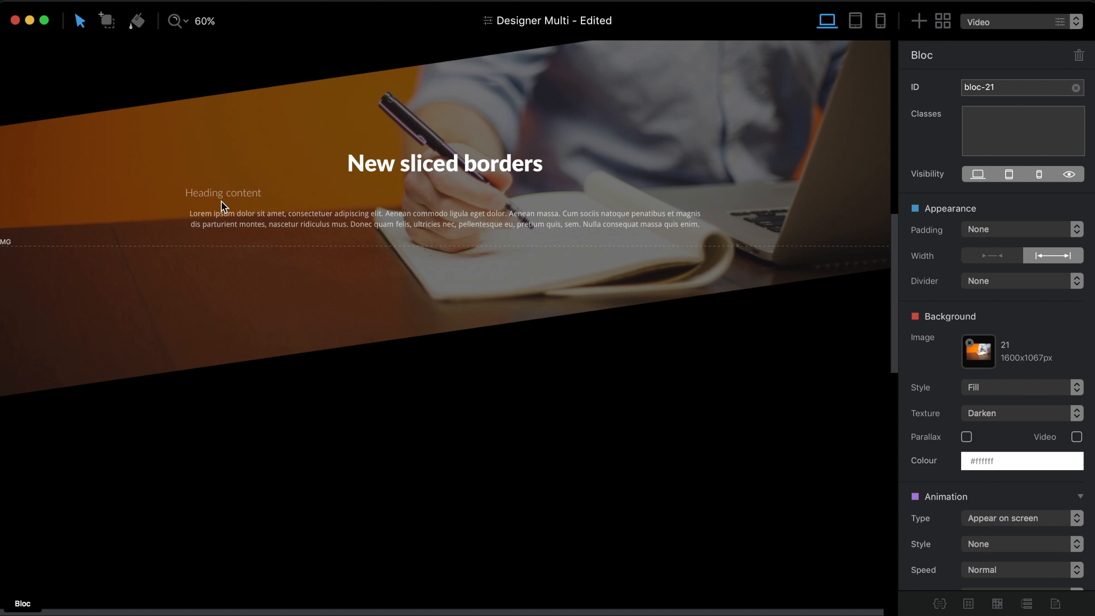
click(265, 192)
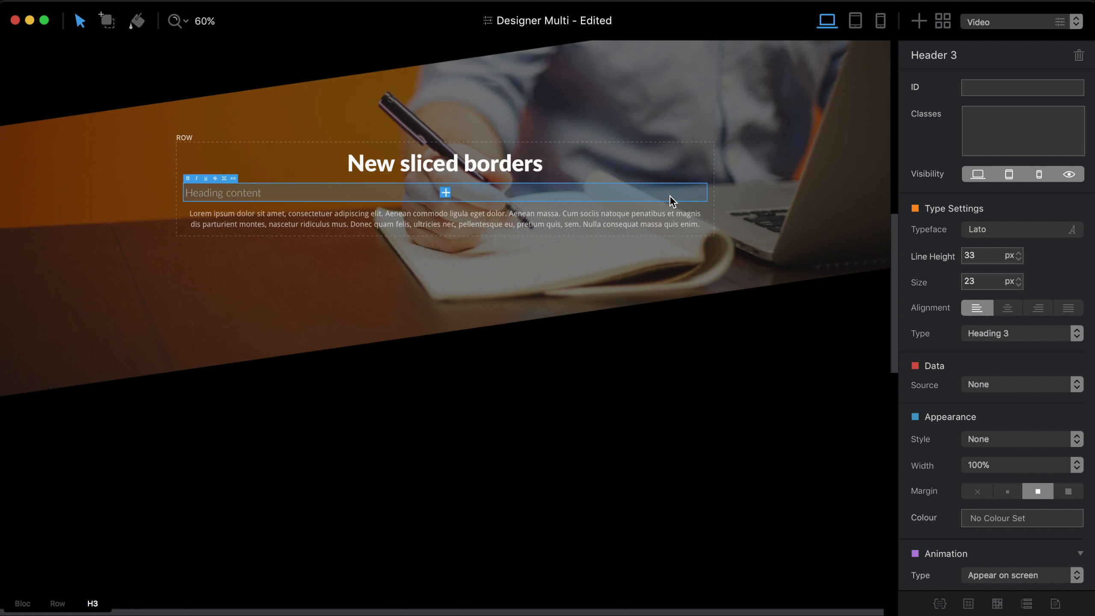
key(BackSpace)
click(791, 164)
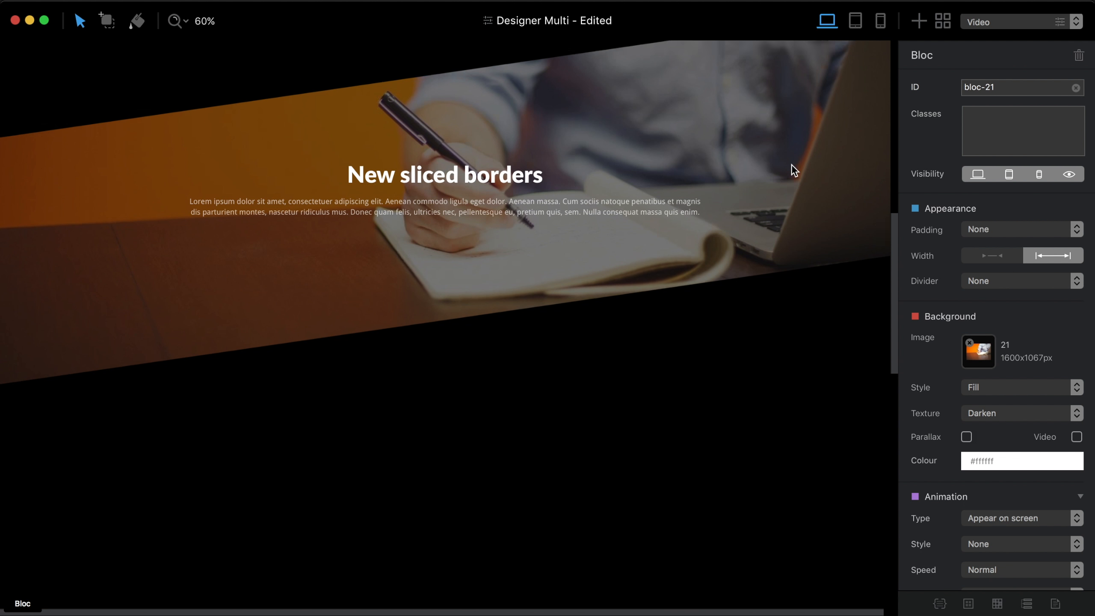
- Switch to the tablet breakpoint and inspect the old sliced borders' slanted image and the blocs that make up that section
scroll(797, 130, up, 2)
click(858, 26)
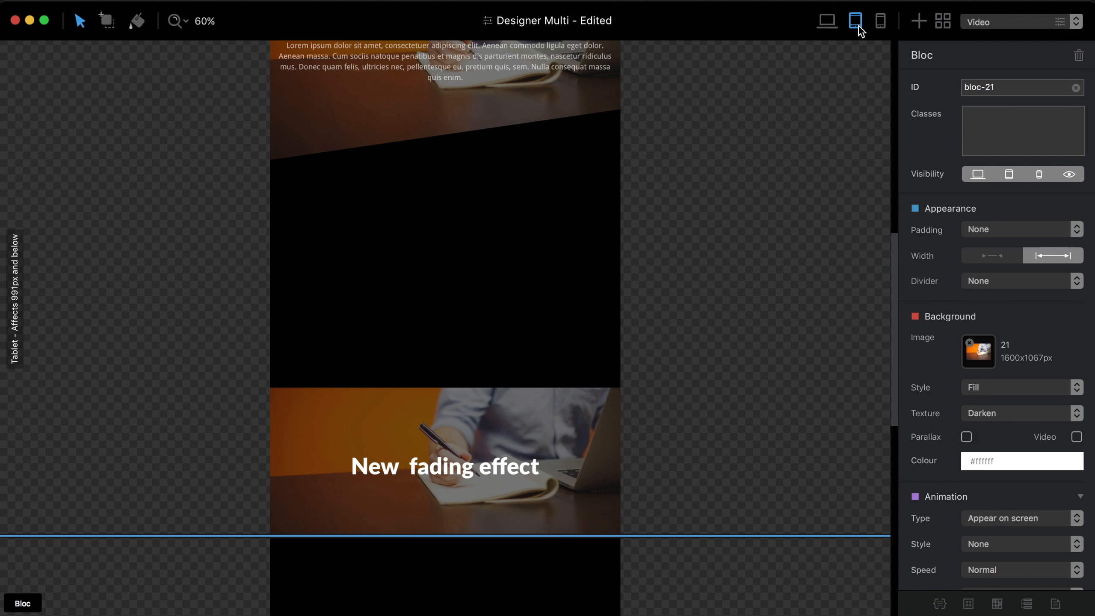
scroll(722, 272, up, 10)
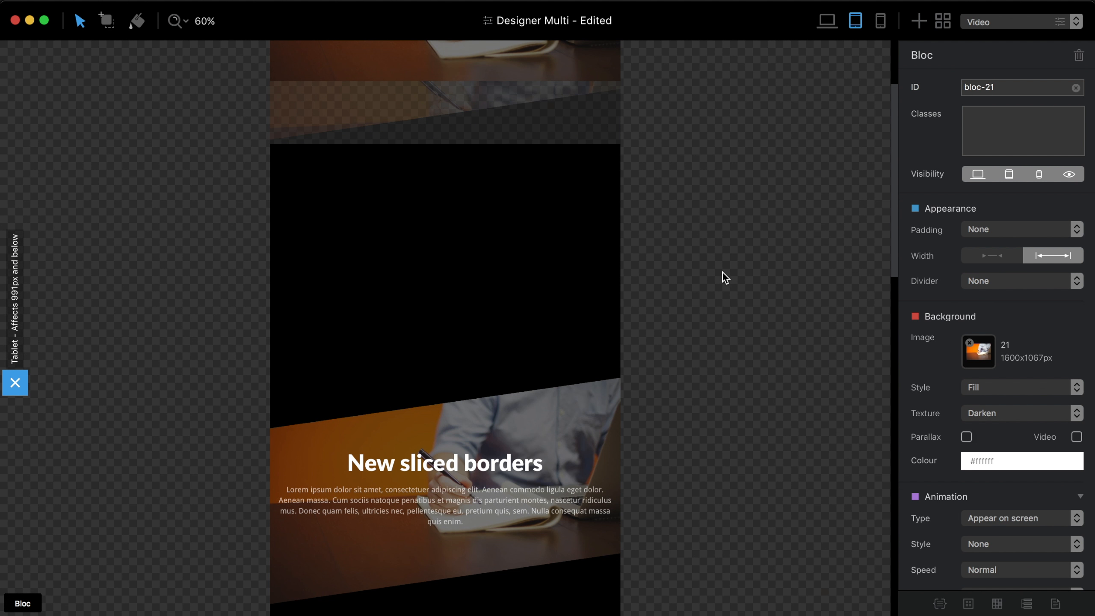
scroll(722, 272, up, 3)
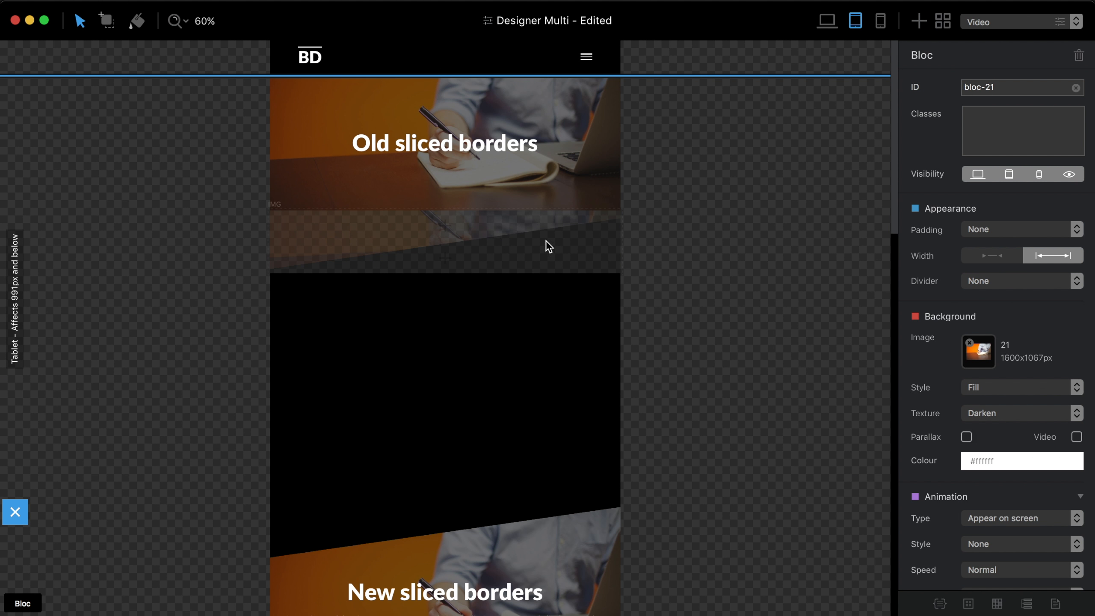
click(487, 240)
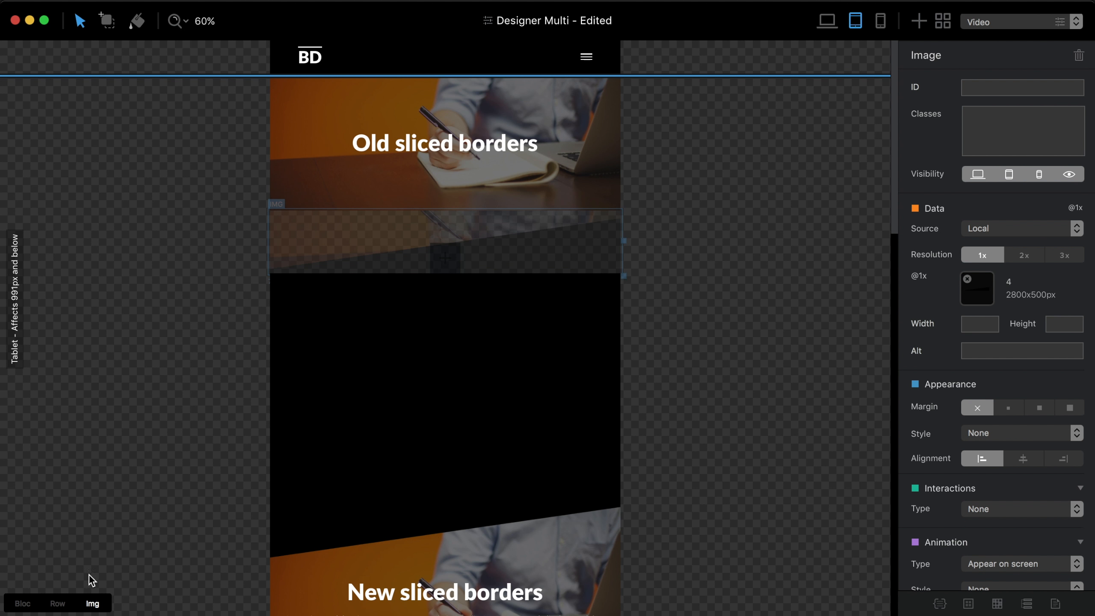
click(23, 604)
click(998, 174)
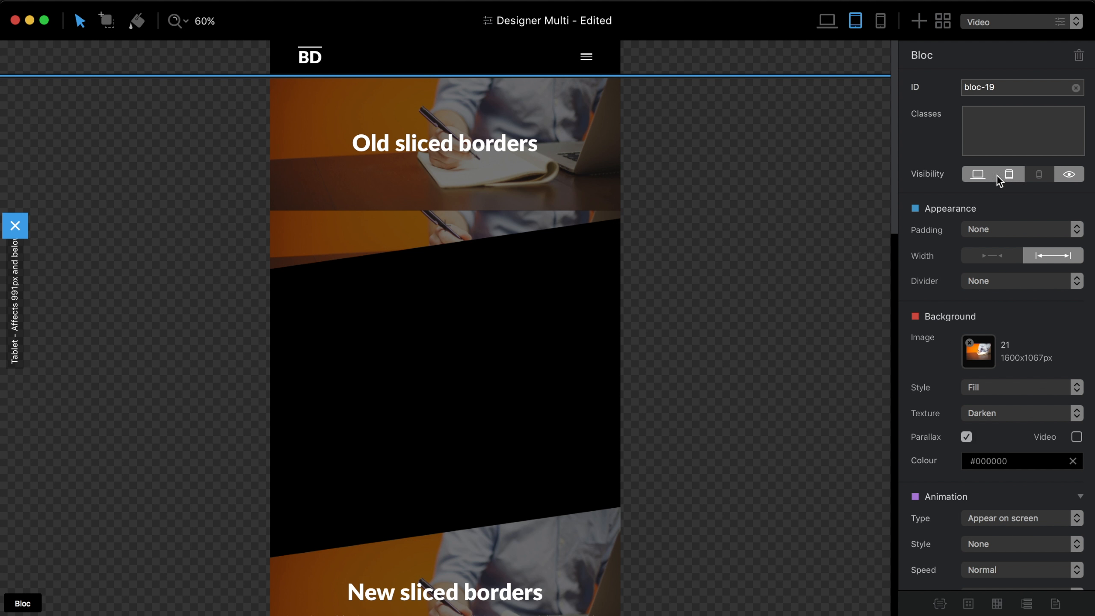
click(751, 201)
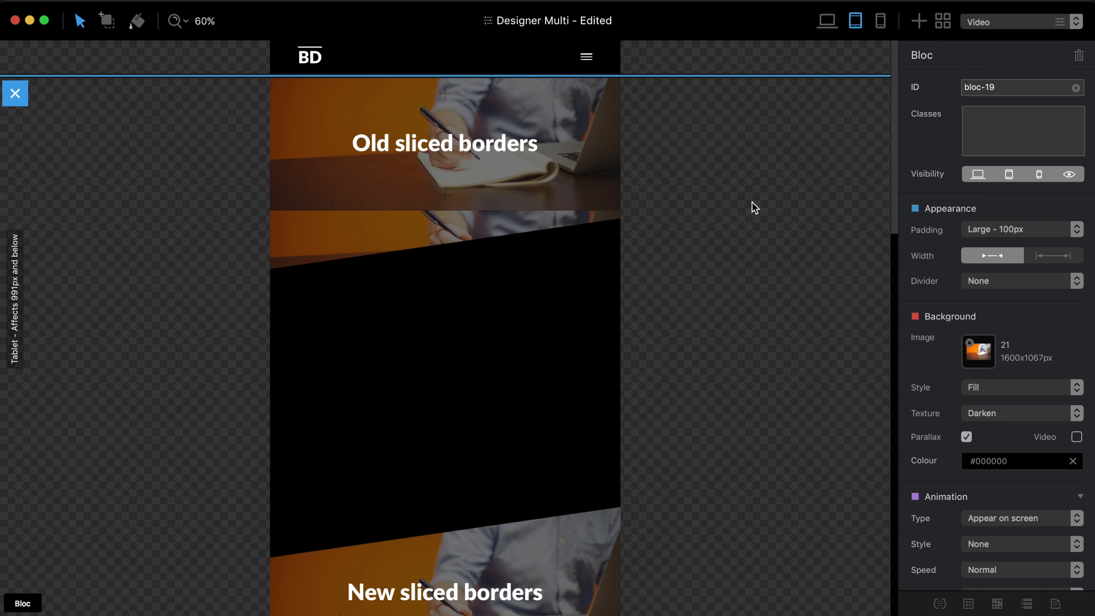
- Preview the page at tablet size, comparing the old and new sliced borders, and return to editing
key(super+p)
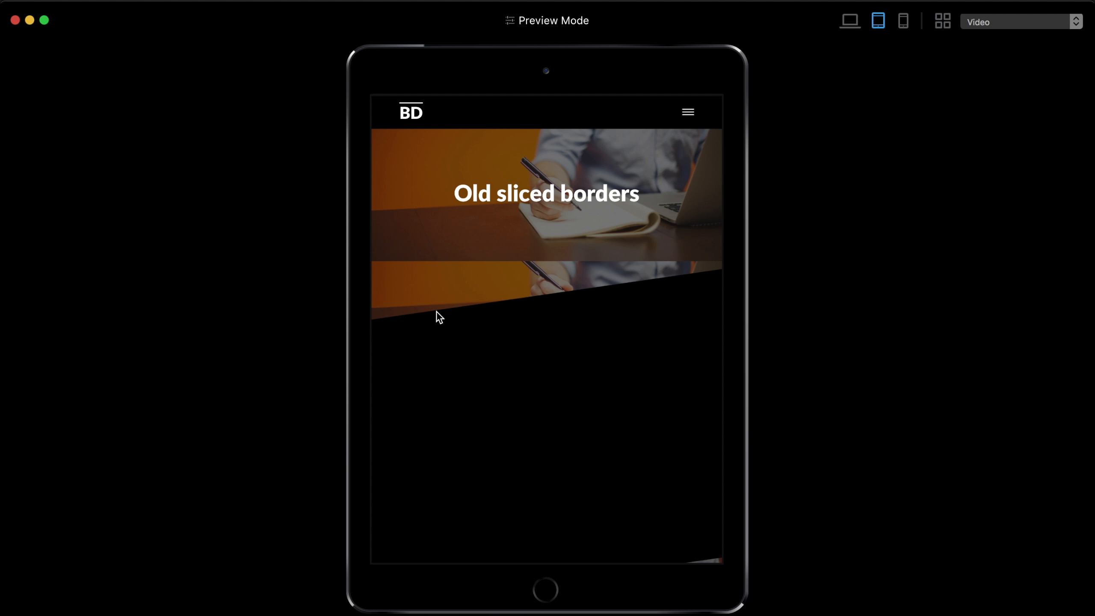
scroll(645, 345, down, 5)
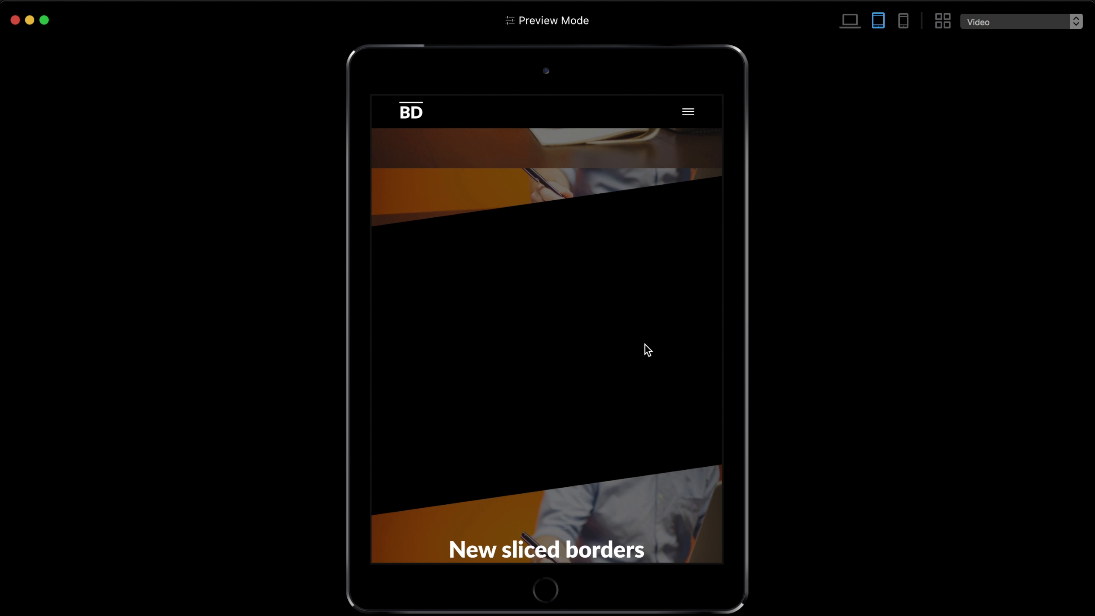
scroll(645, 346, down, 5)
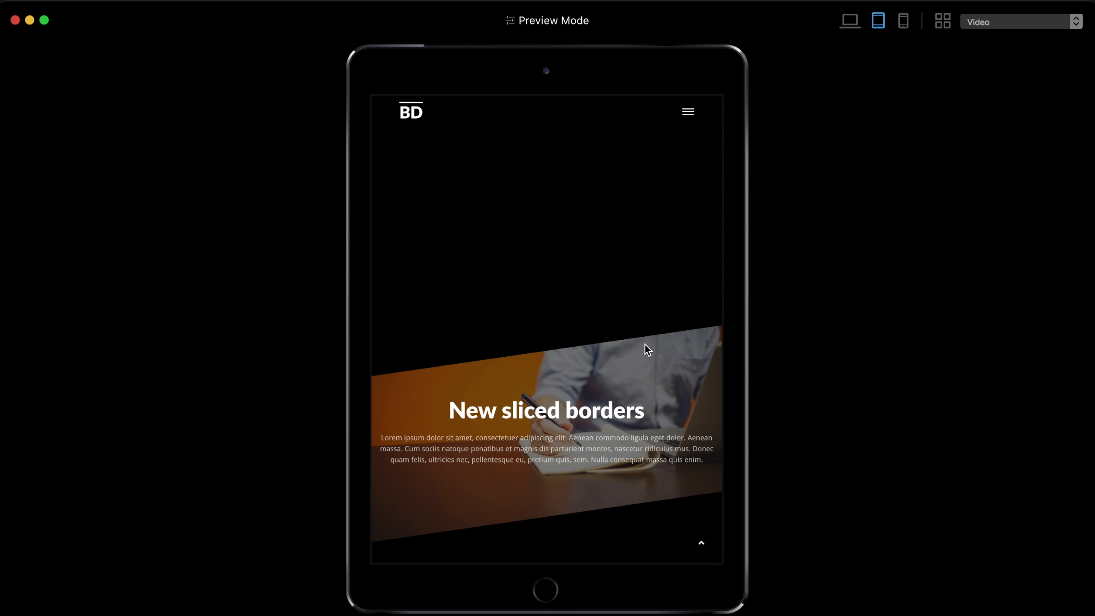
scroll(562, 334, down, 1)
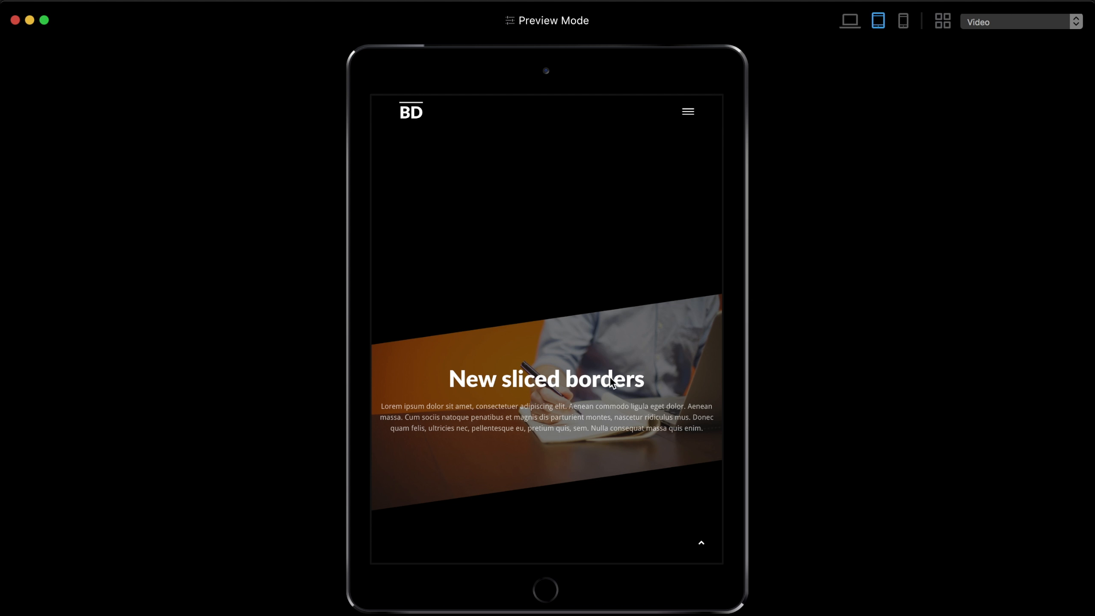
key(super+p)
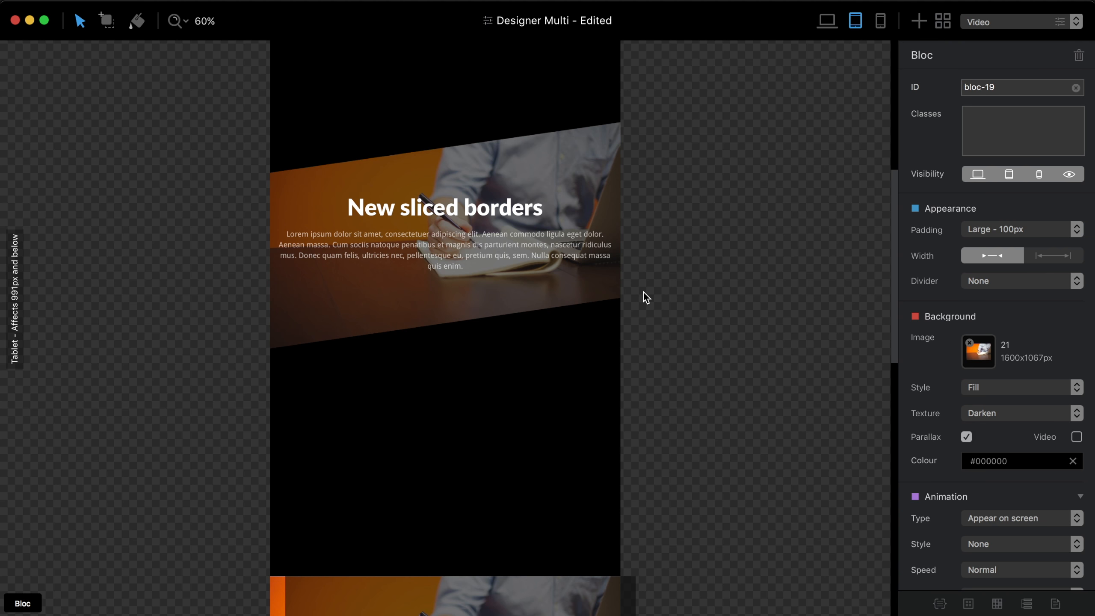
- Return to the desktop breakpoint and enable parallax on the New sliced borders bloc's background image
click(827, 20)
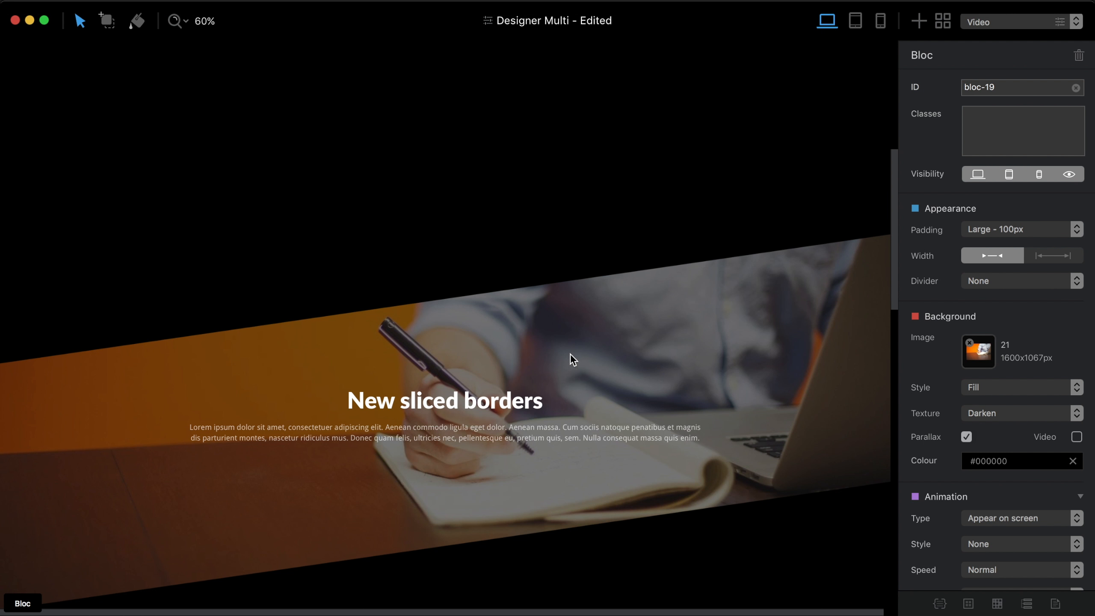
scroll(570, 354, down, 1)
scroll(570, 353, down, 3)
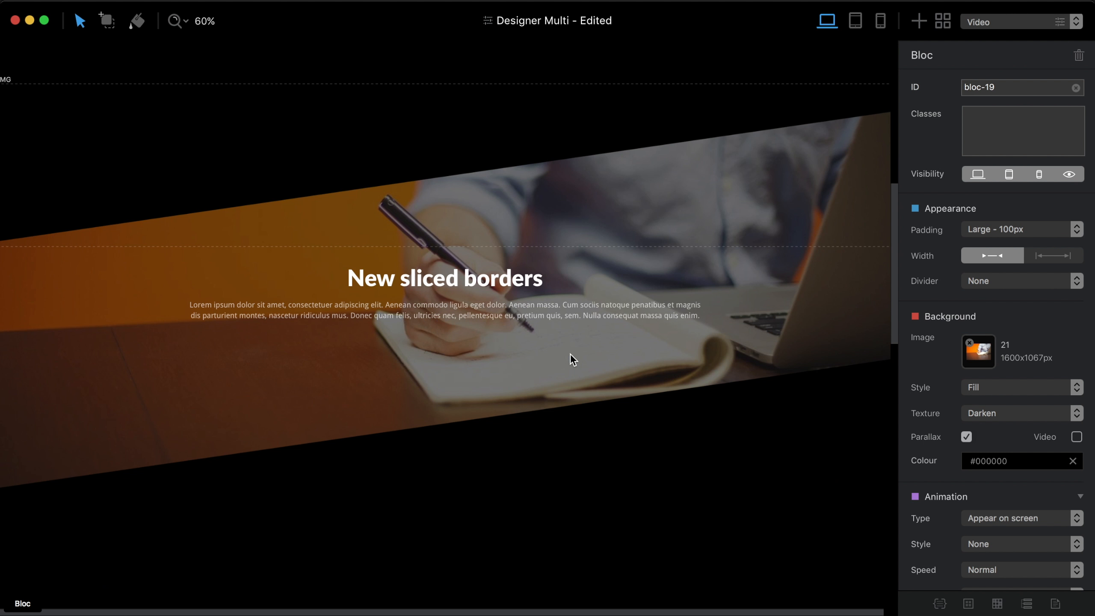
click(852, 270)
scroll(686, 340, down, 3)
scroll(686, 339, up, 2)
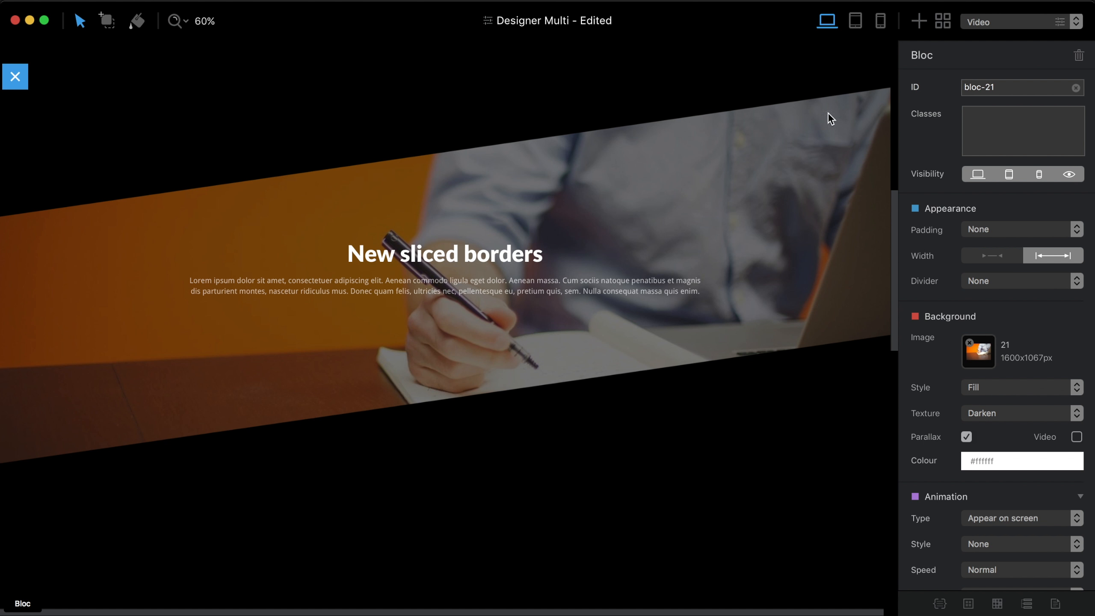
- Preview the New sliced borders parallax background at desktop and tablet sizes, and compare it with the old section on the tablet
key(super+p)
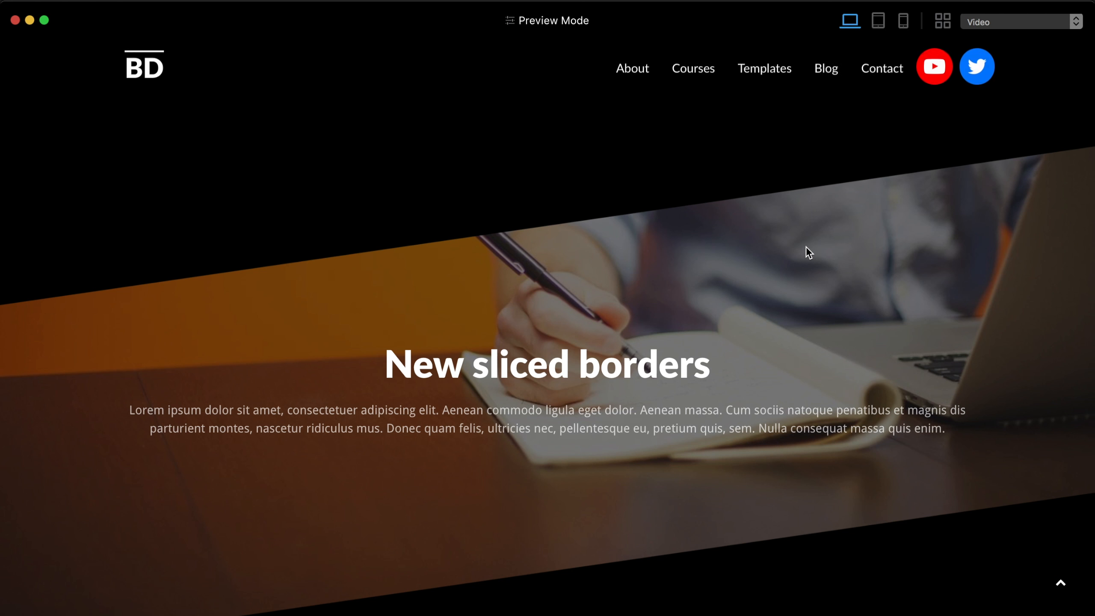
click(882, 22)
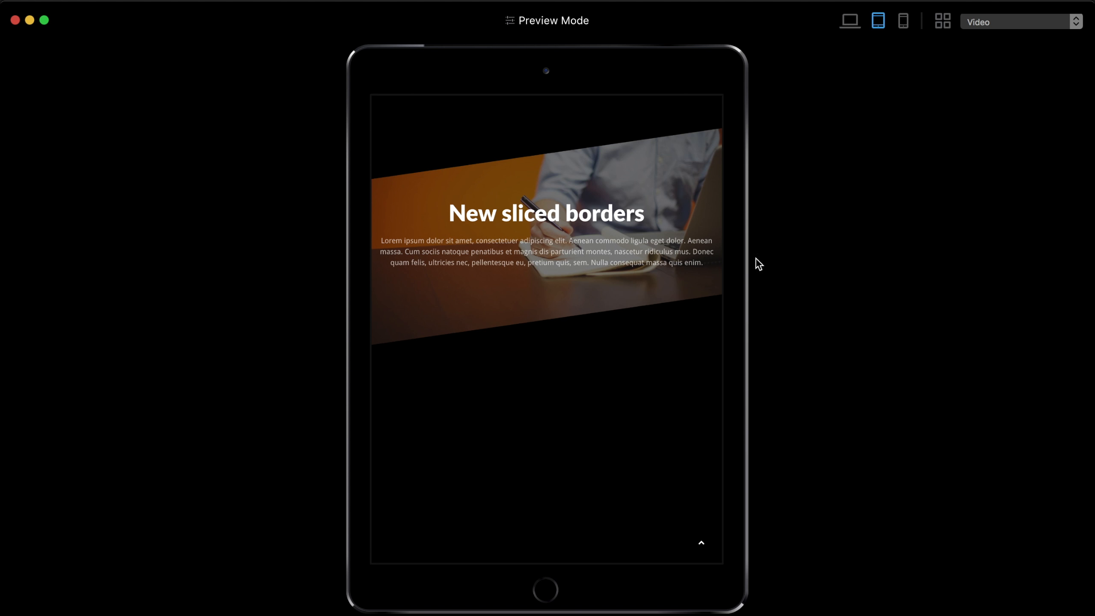
scroll(634, 284, down, 1)
scroll(635, 283, up, 2)
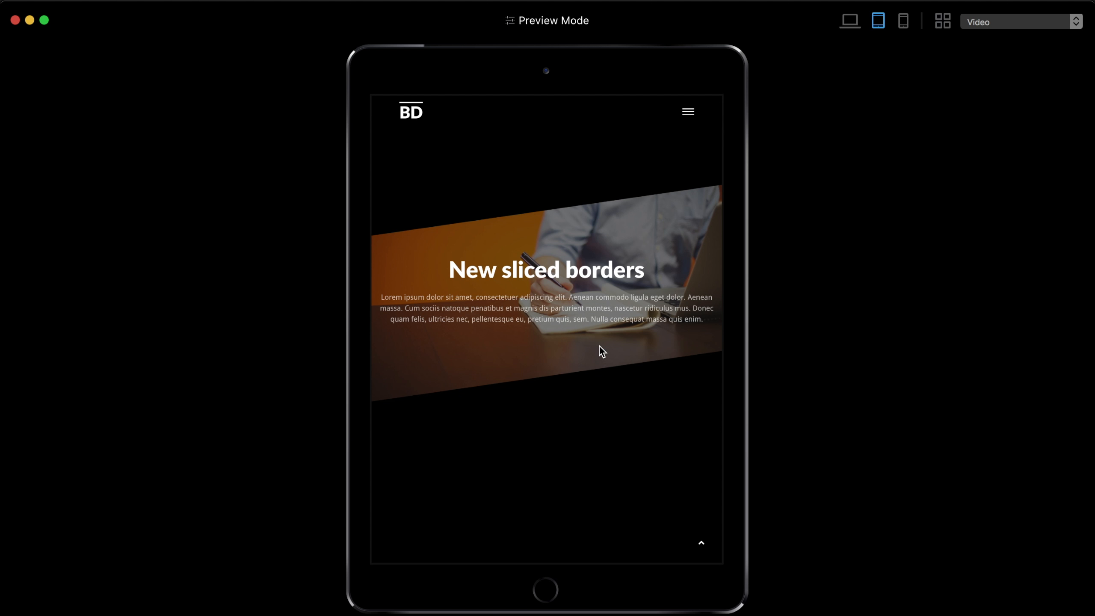
scroll(599, 346, up, 3)
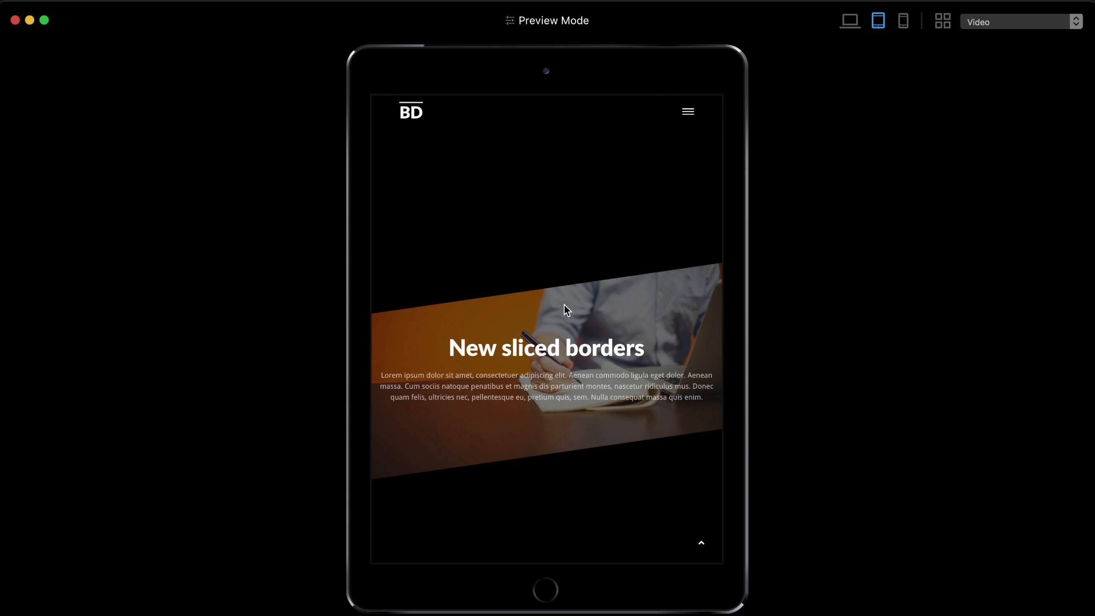
scroll(594, 290, up, 10)
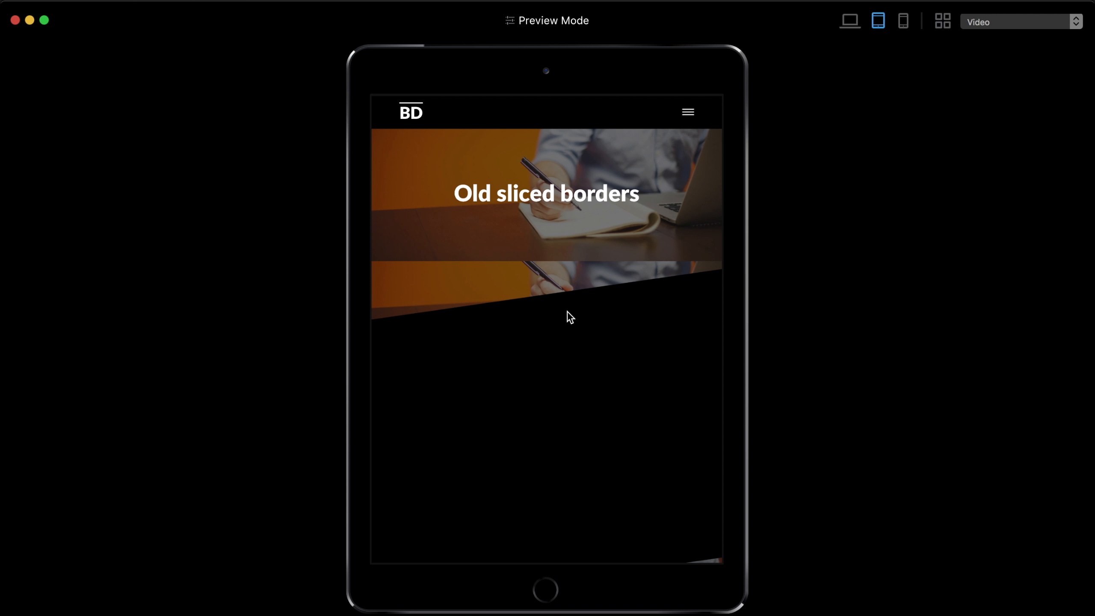
- Switch the preview to desktop size, check both sliced borders sections, and return to editing
click(842, 21)
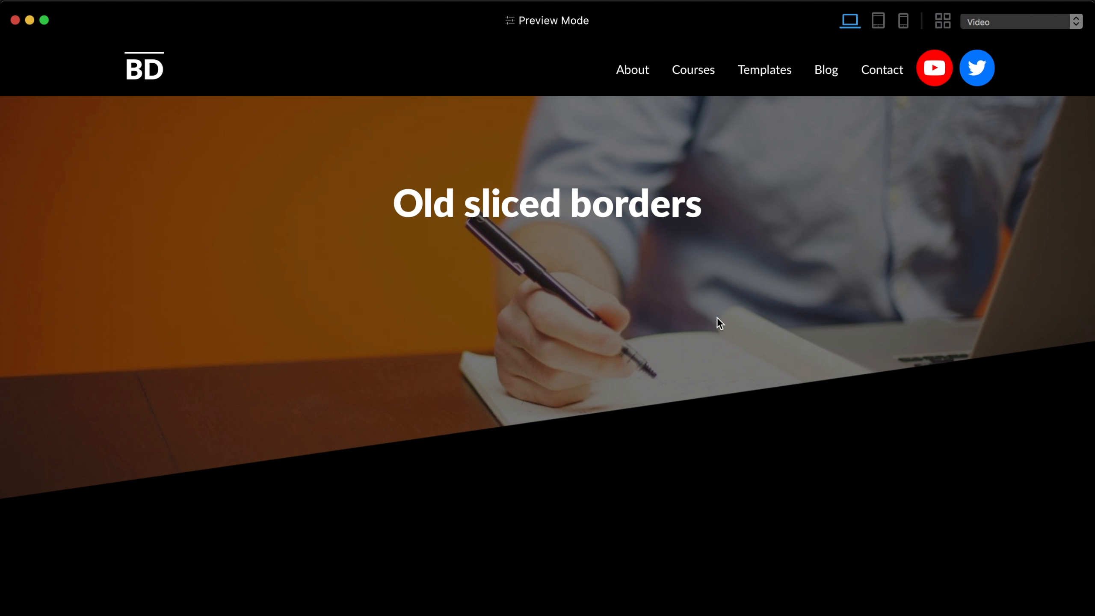
scroll(717, 319, down, 3)
scroll(717, 319, down, 12)
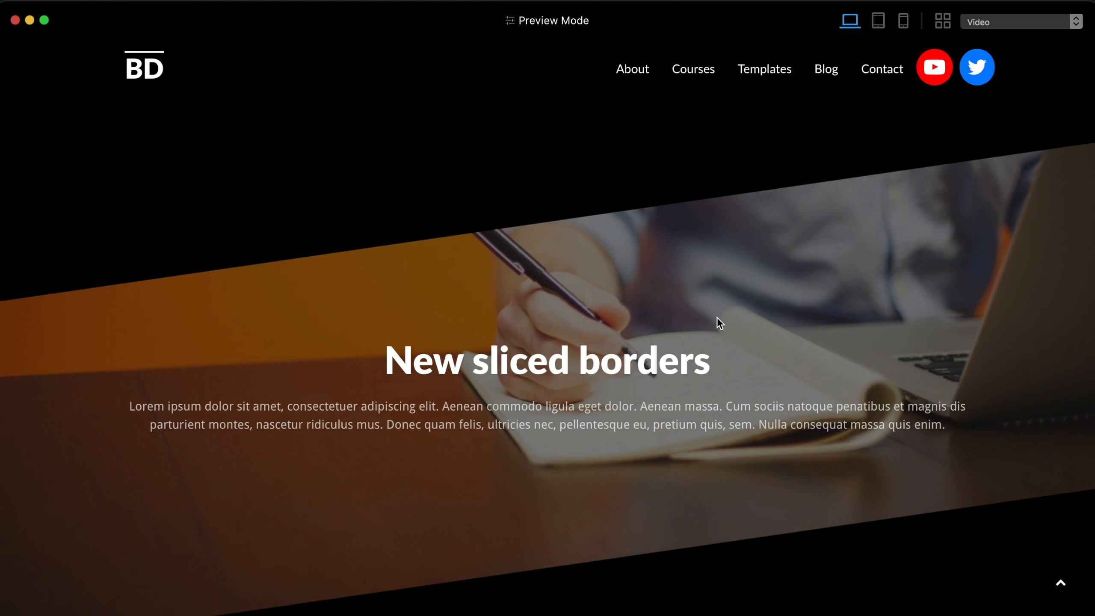
scroll(717, 316, down, 3)
scroll(717, 317, up, 1)
key(super+p)
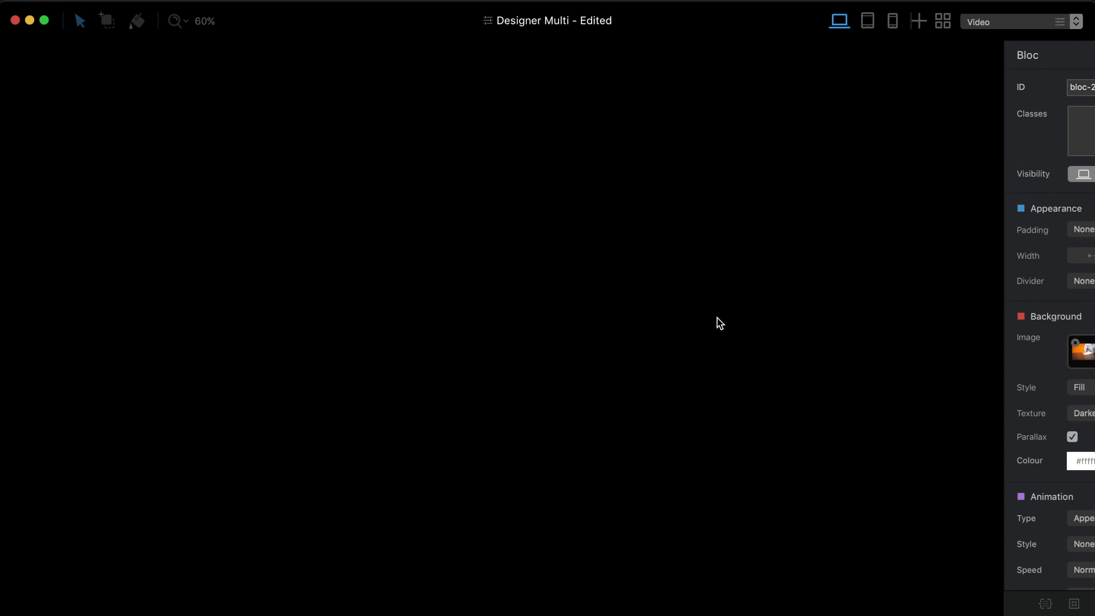
- Open the middle-row class of the New sliced borders row for editing and set its top padding to 50 px
scroll(612, 316, down, 3)
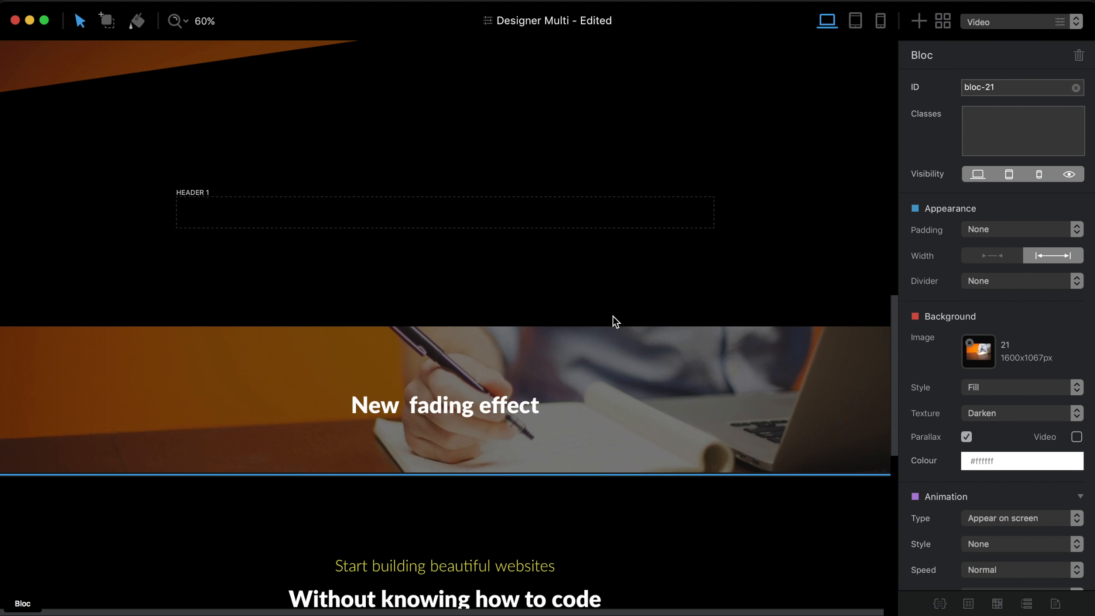
scroll(614, 319, up, 5)
scroll(613, 316, up, 7)
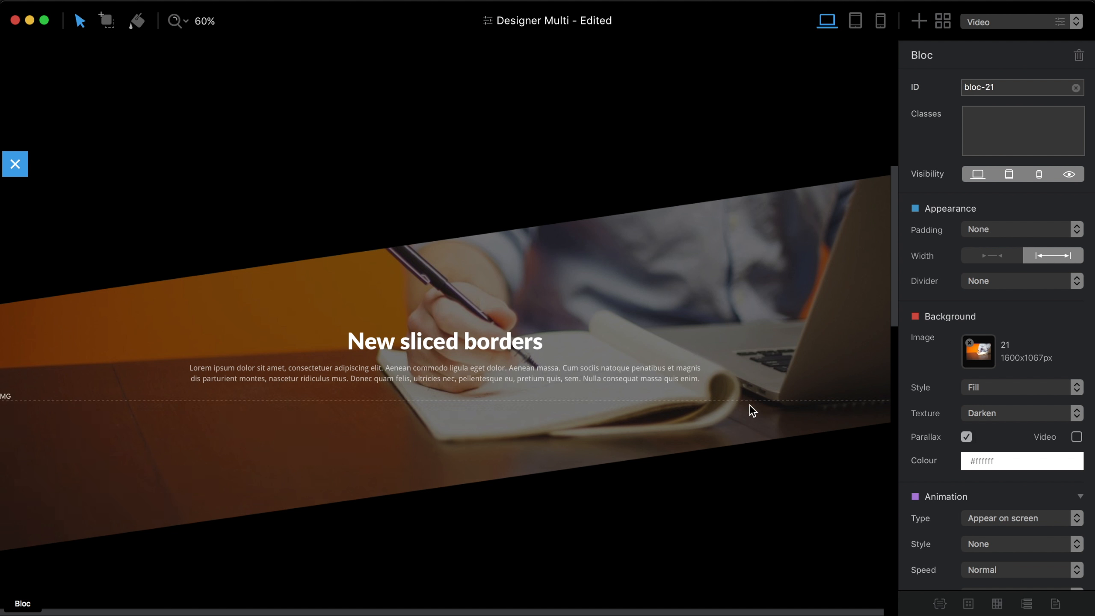
click(712, 381)
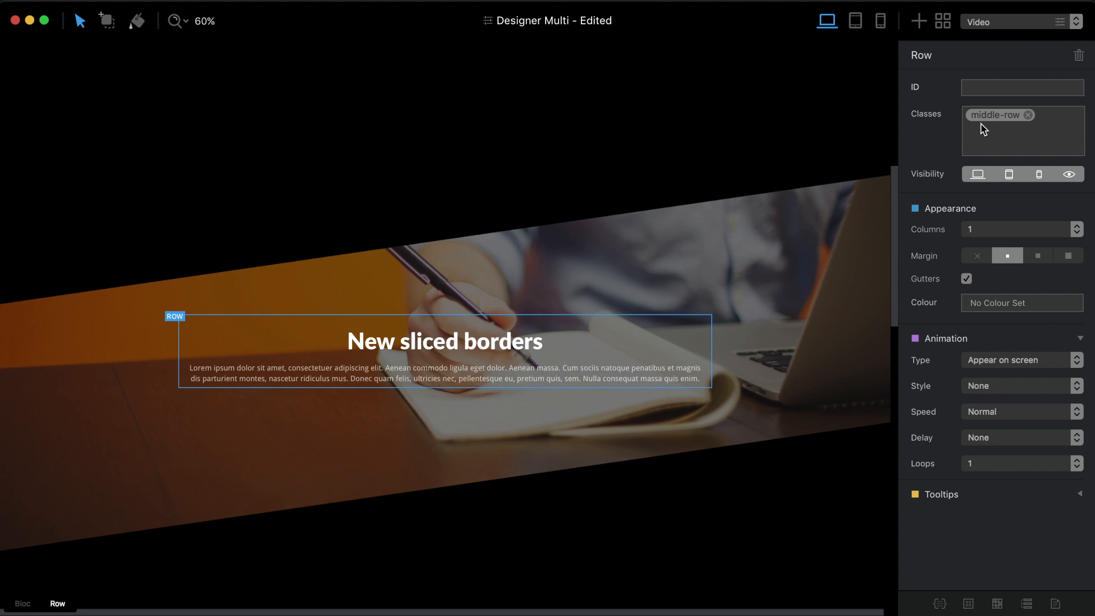
click(993, 116)
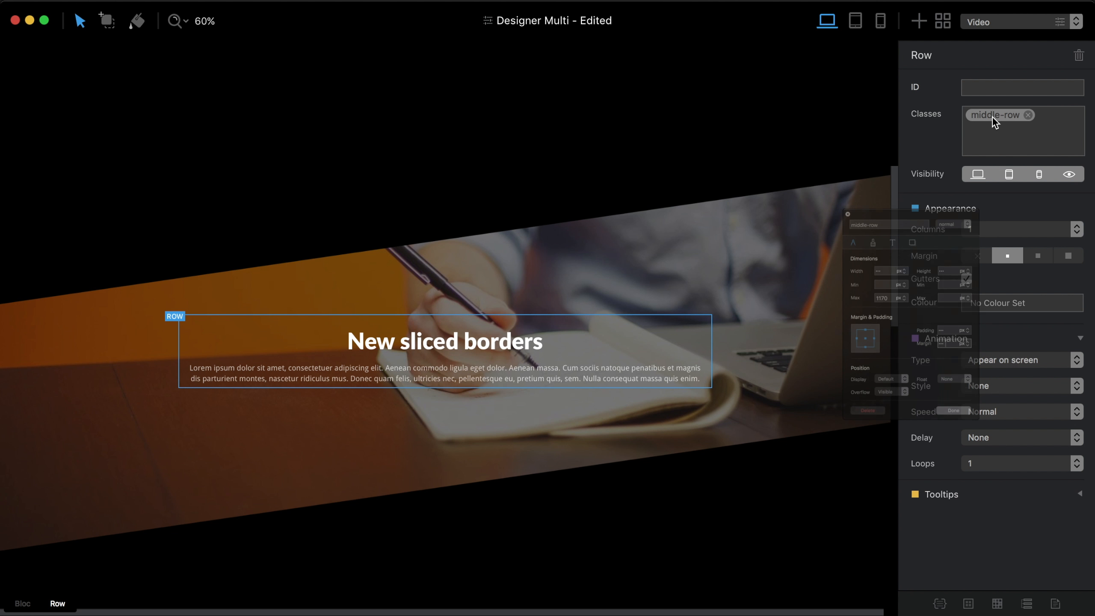
drag(901, 132, 884, 106)
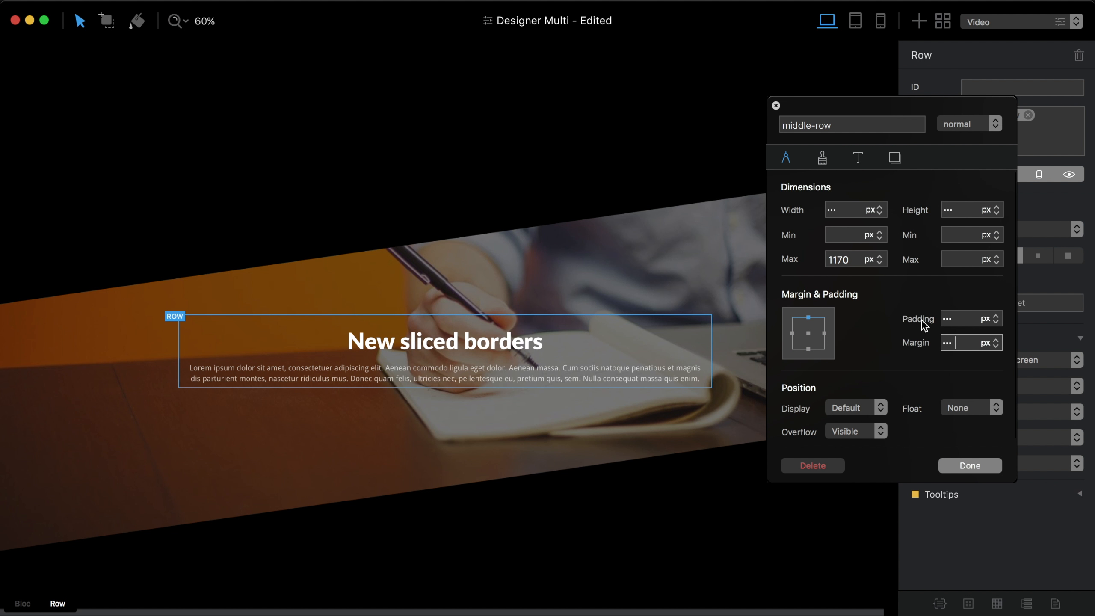
click(955, 319)
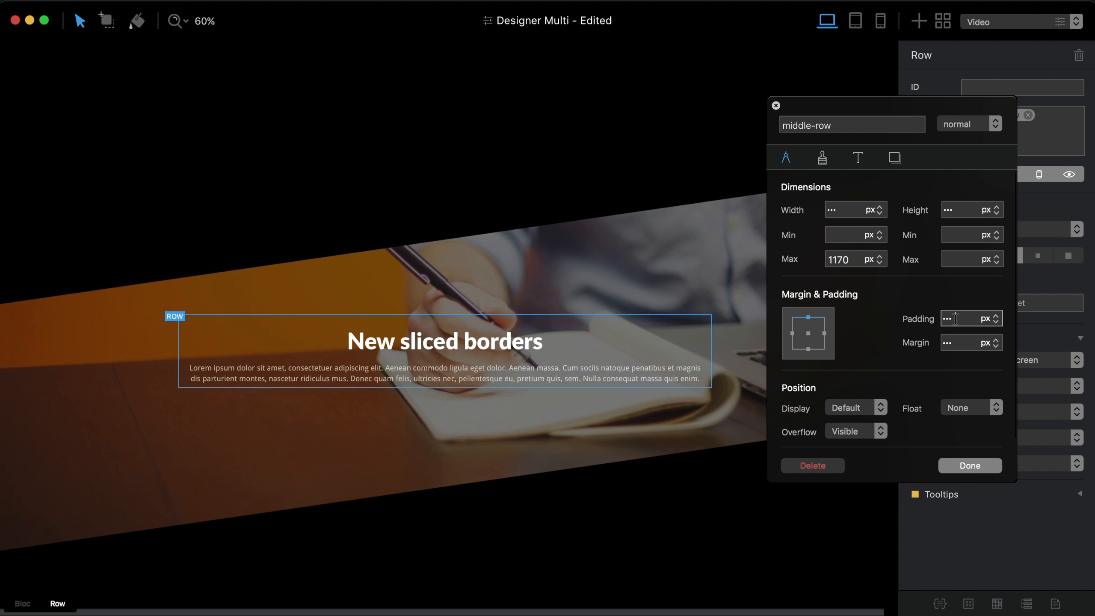
text(50)
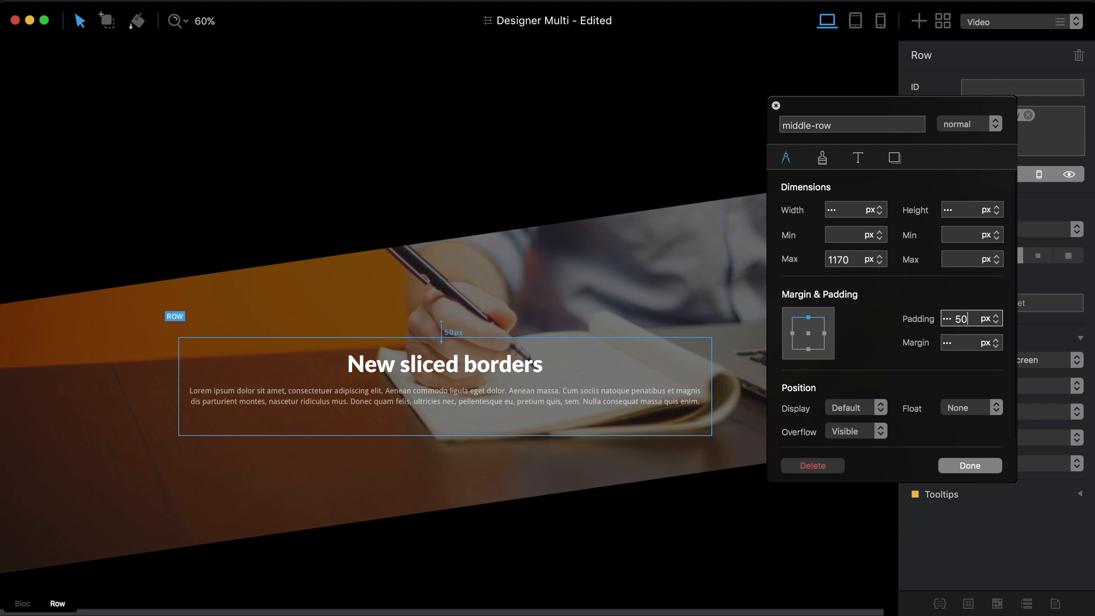
- Set the middle-row class's bottom padding to 50 px and finish editing the class
click(809, 349)
text(50)
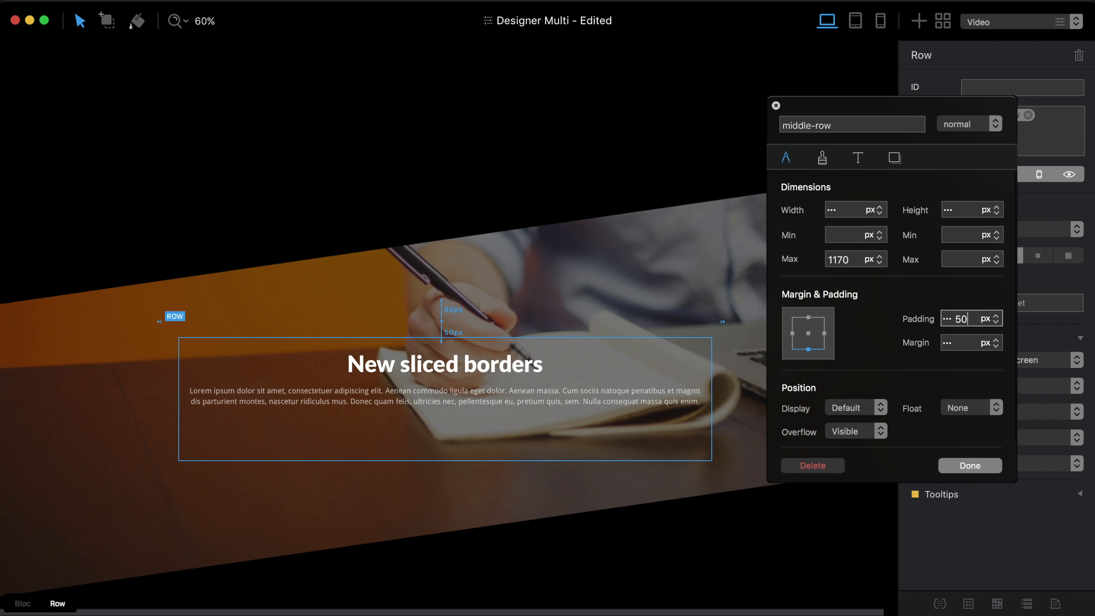
click(969, 465)
click(835, 391)
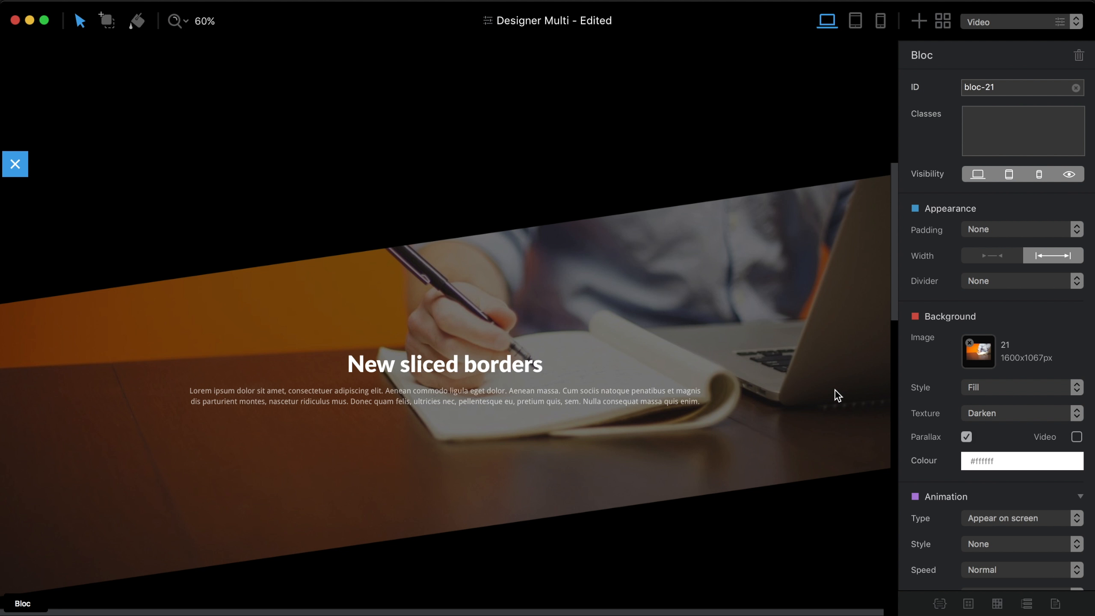
scroll(835, 390, down, 3)
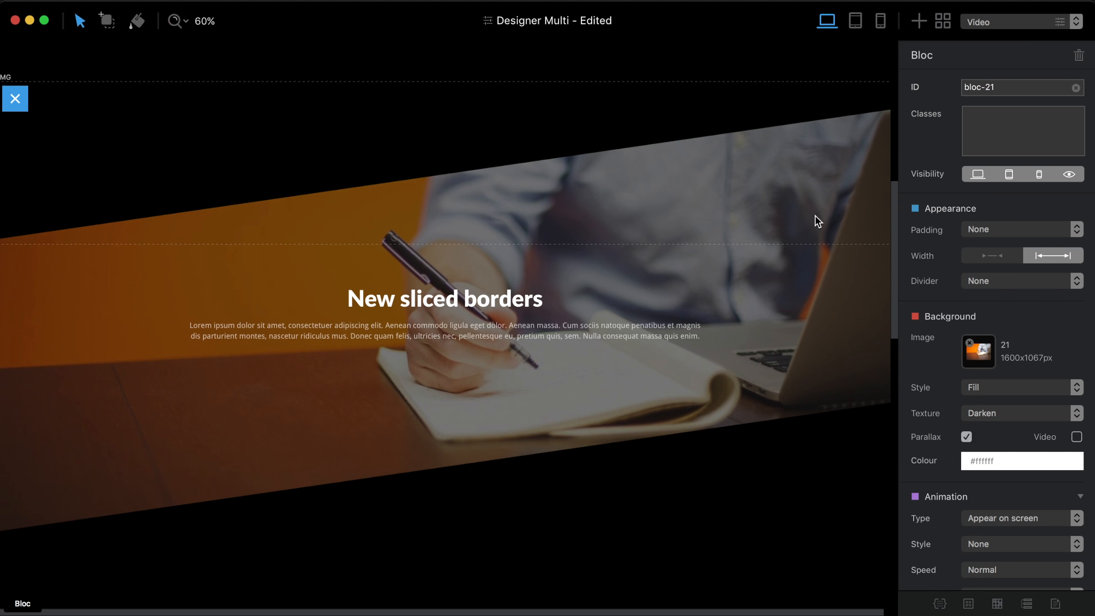
- Switch to the tablet layout and open the middle-row class of the New sliced borders row for editing
click(857, 26)
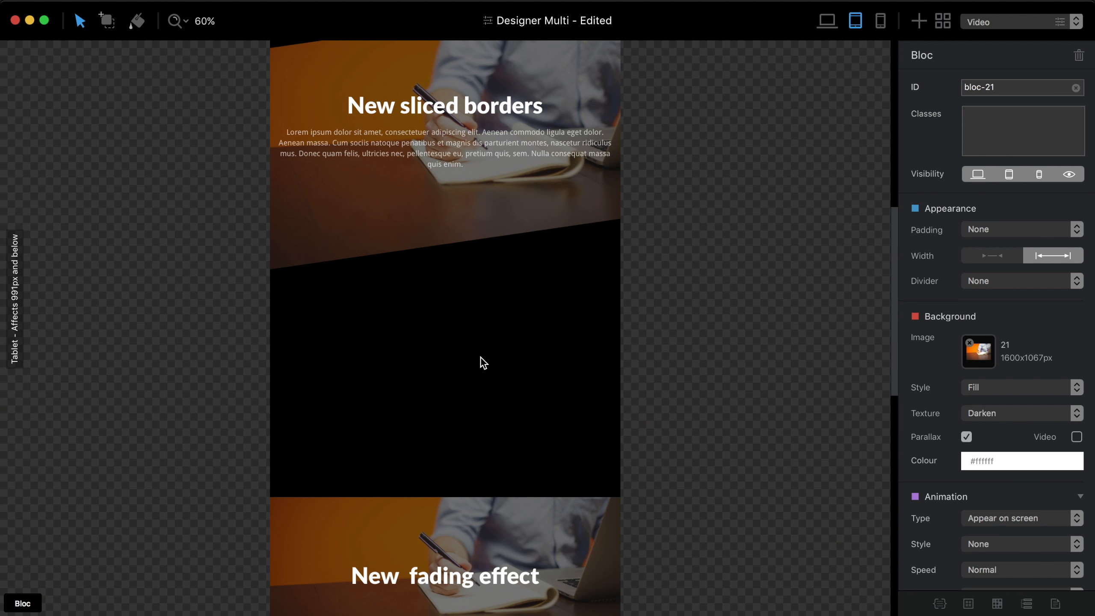
scroll(480, 358, down, 2)
scroll(481, 357, up, 8)
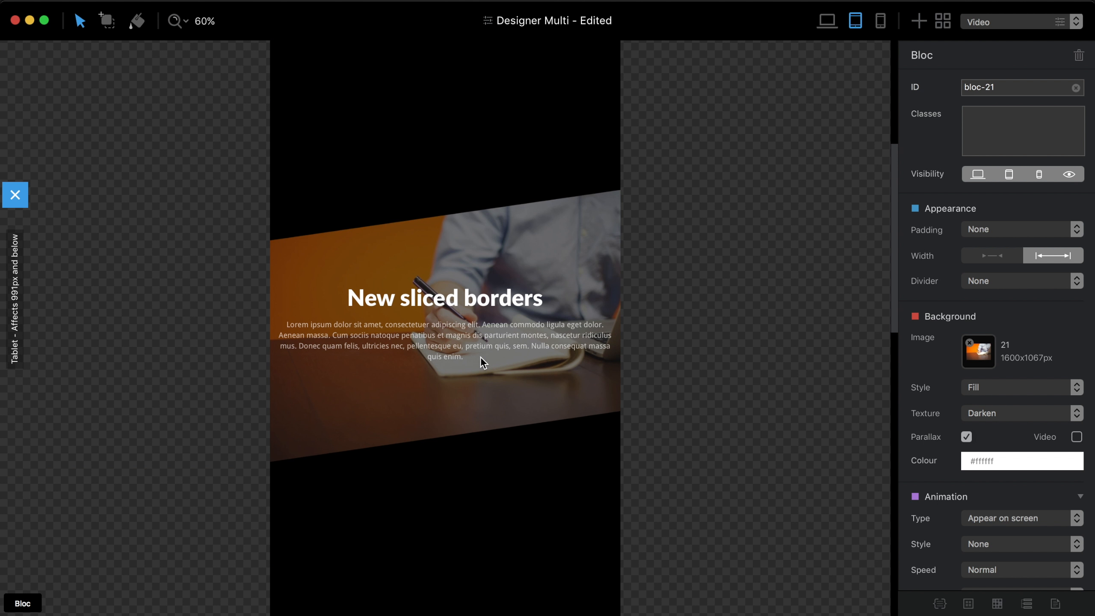
scroll(480, 356, up, 1)
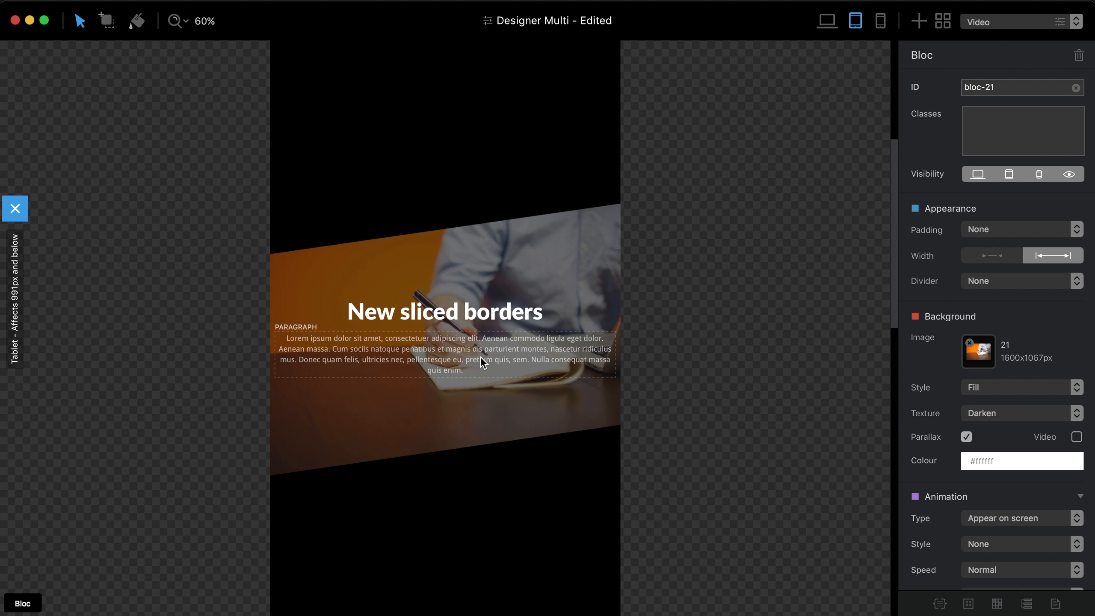
click(463, 300)
click(511, 332)
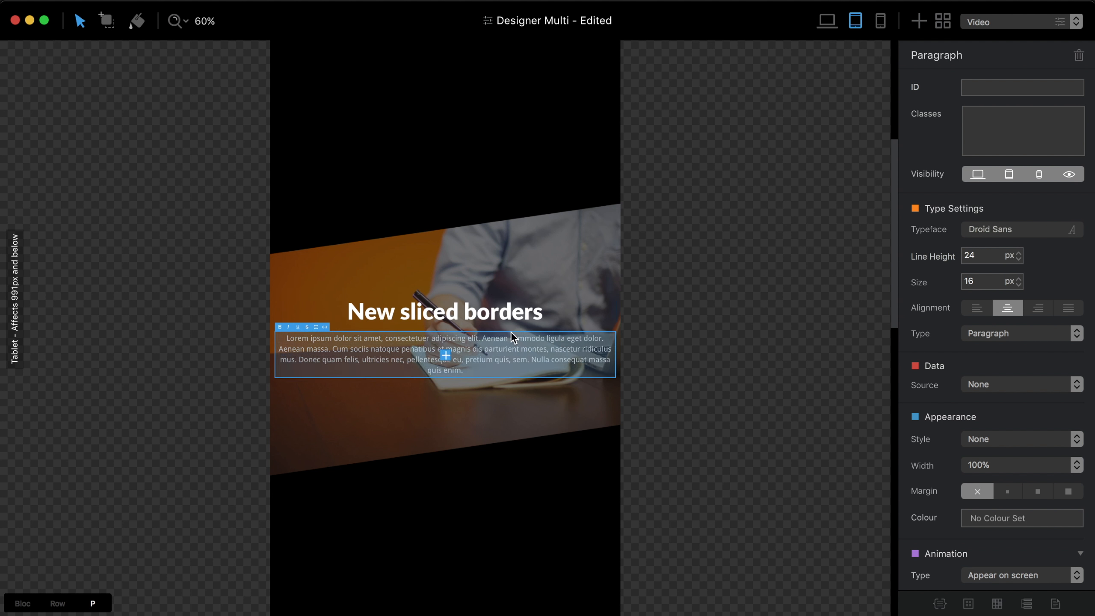
click(542, 279)
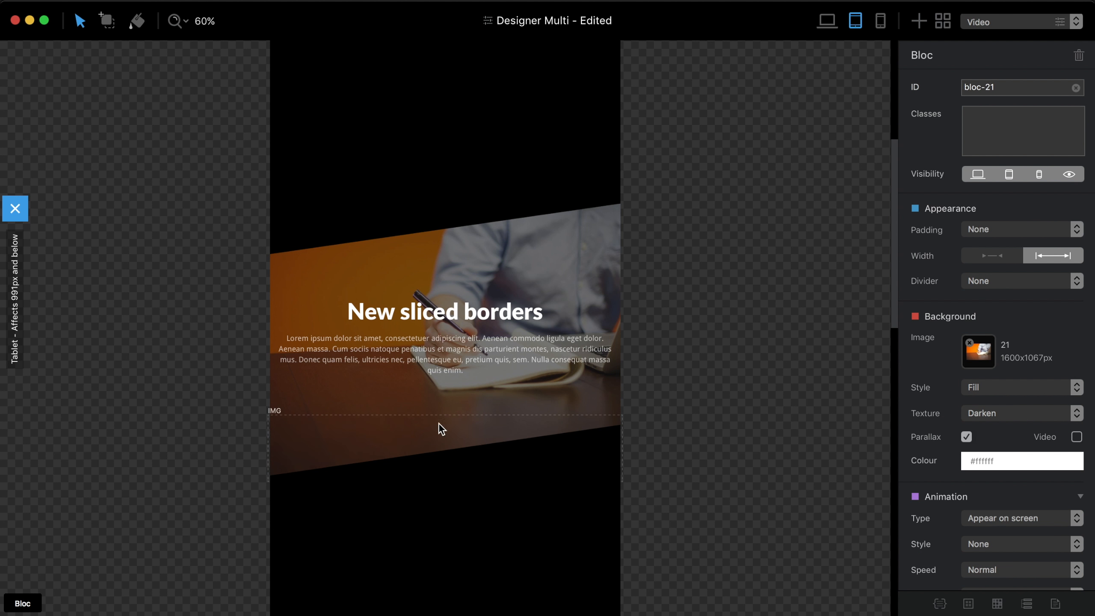
click(474, 356)
click(58, 603)
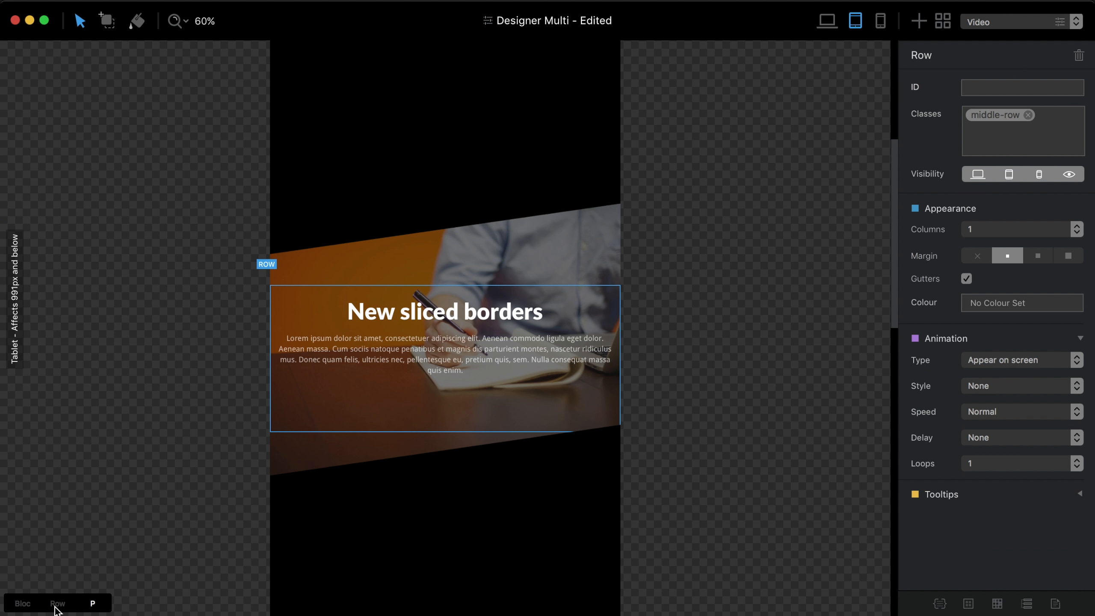
click(996, 115)
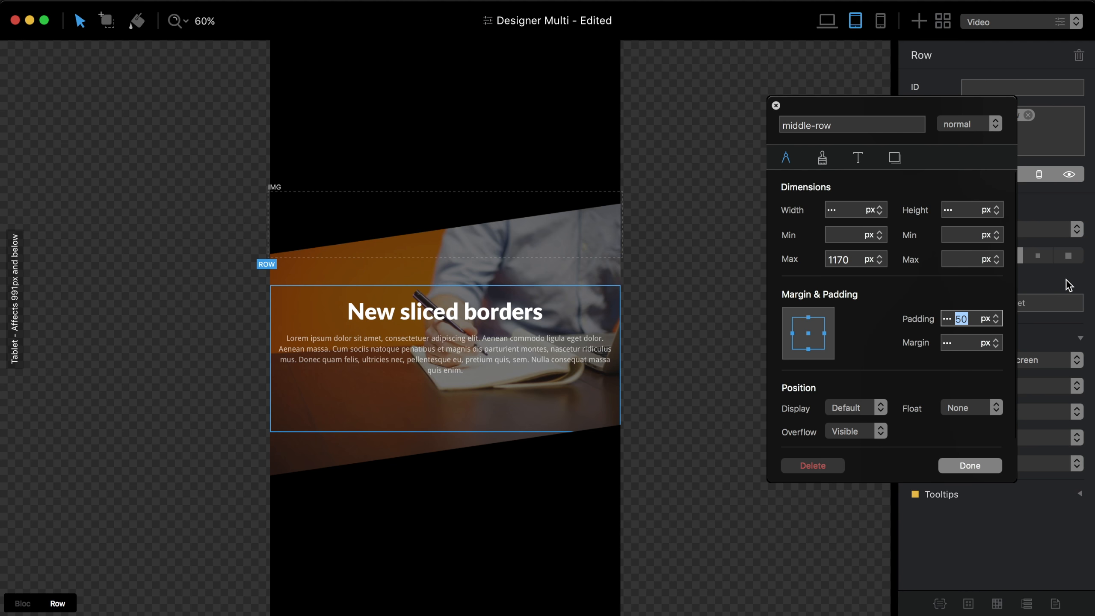
- Try a padding of 10 px on all sides of the middle-row class, and clear it again
text(10)
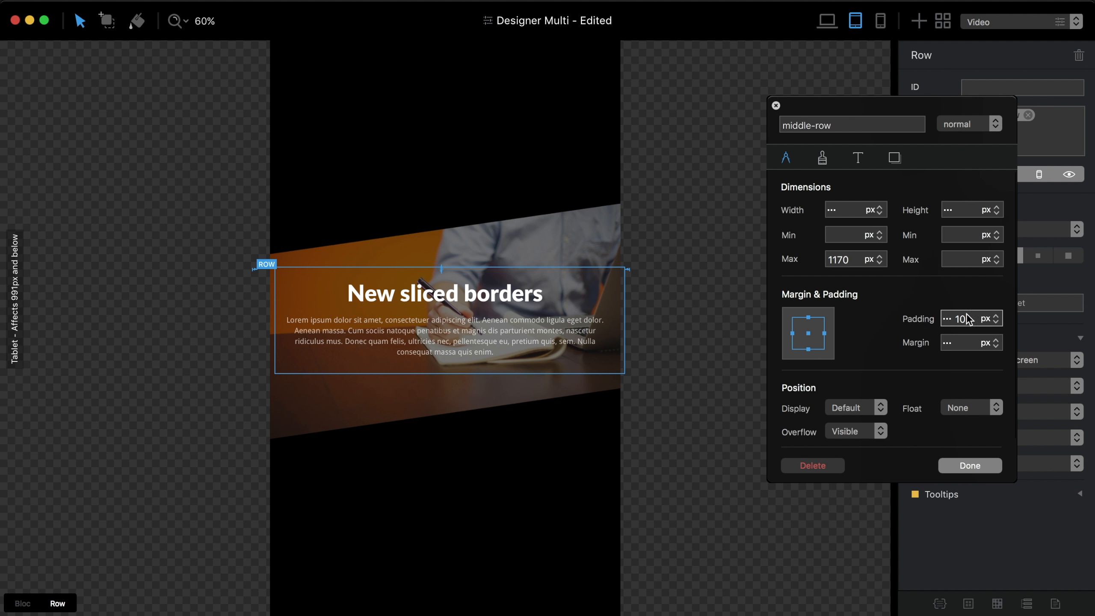
key(BackSpace)
key(BackSpace)
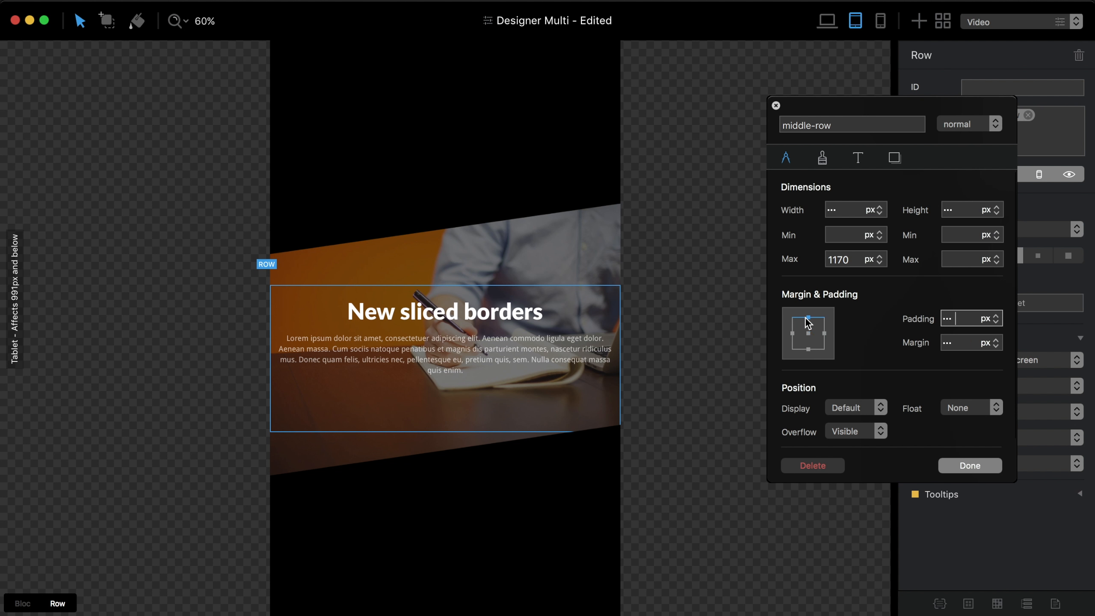
- Set the middle-row class's top and bottom padding to 10 px for the tablet layout and finish editing the class
text(10)
click(809, 349)
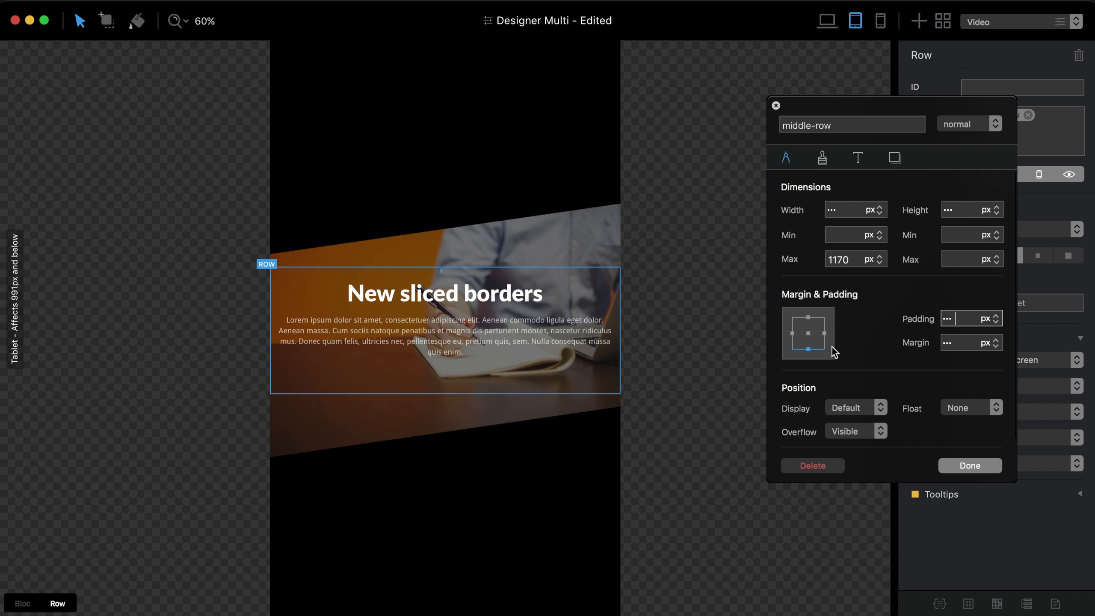
click(956, 318)
text(10)
click(976, 464)
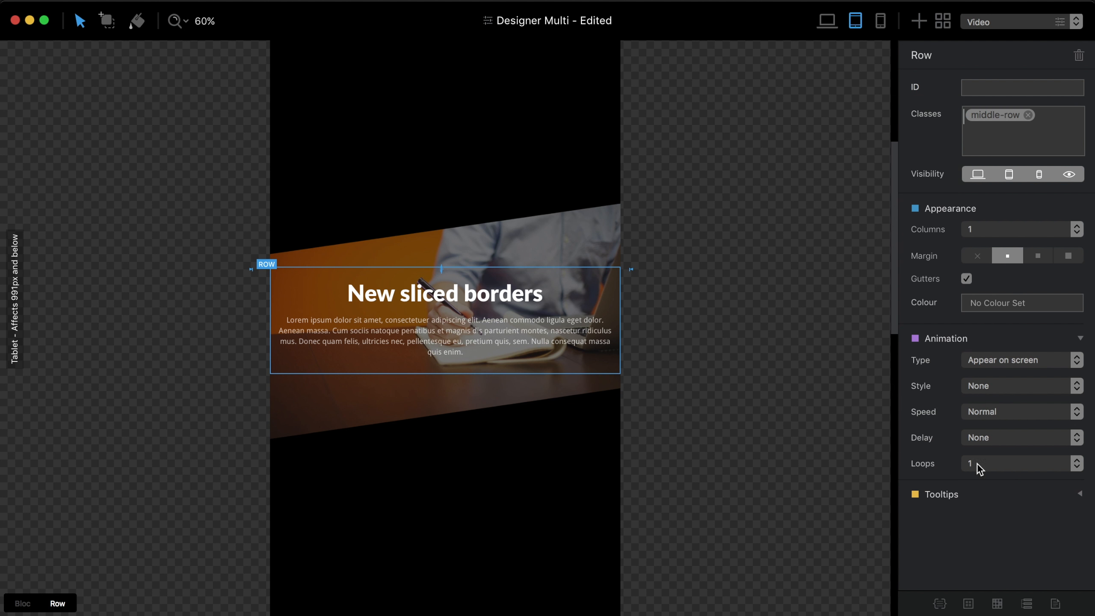
- Compare the New sliced borders row in the desktop and tablet layouts, and preview it at tablet size
click(824, 24)
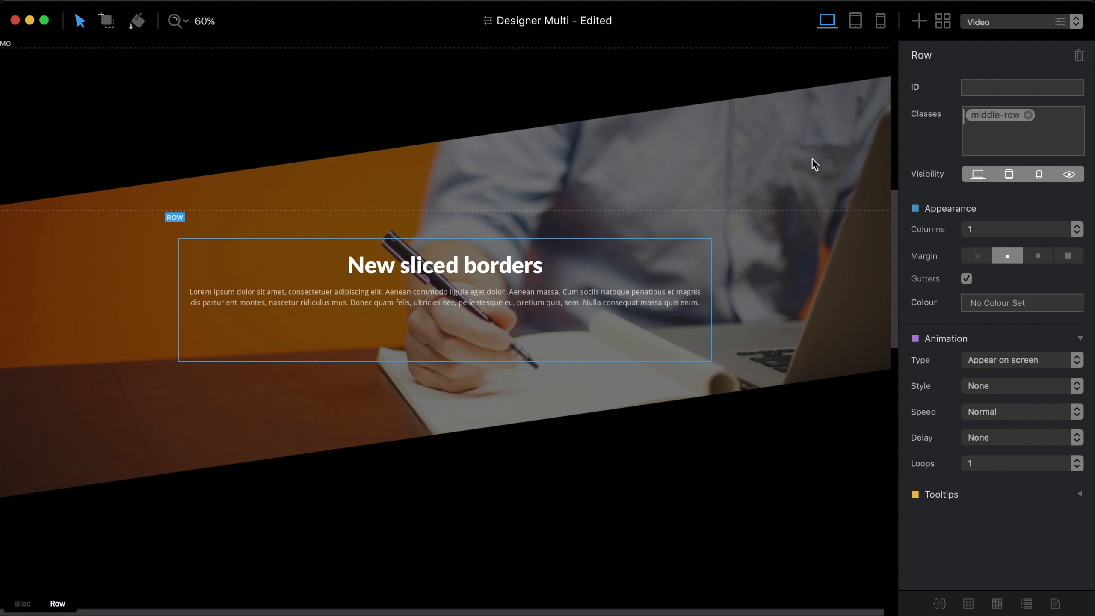
click(856, 28)
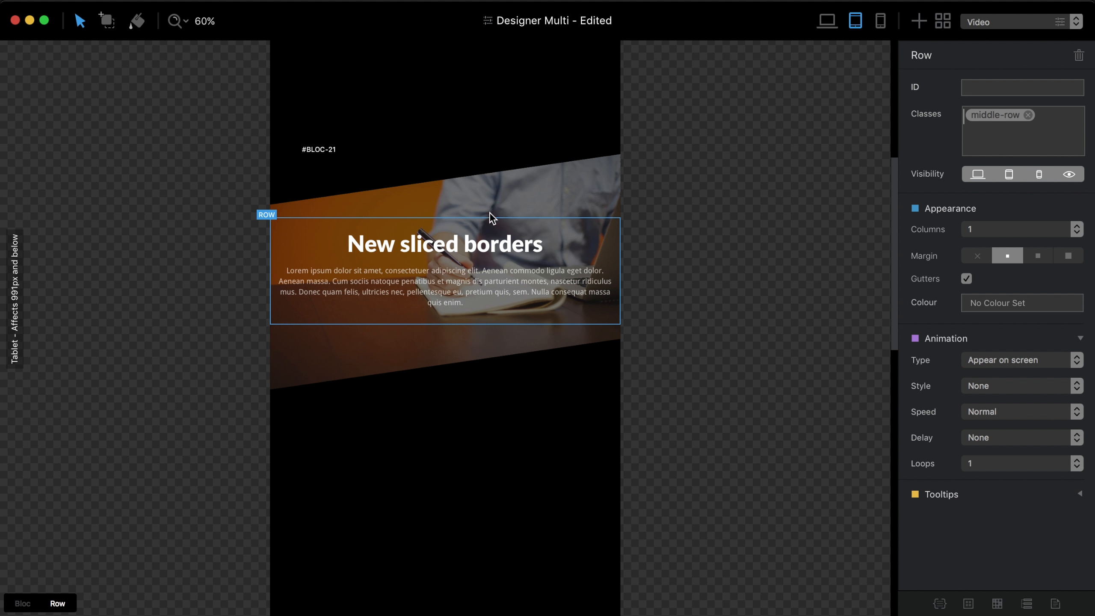
key(super+p)
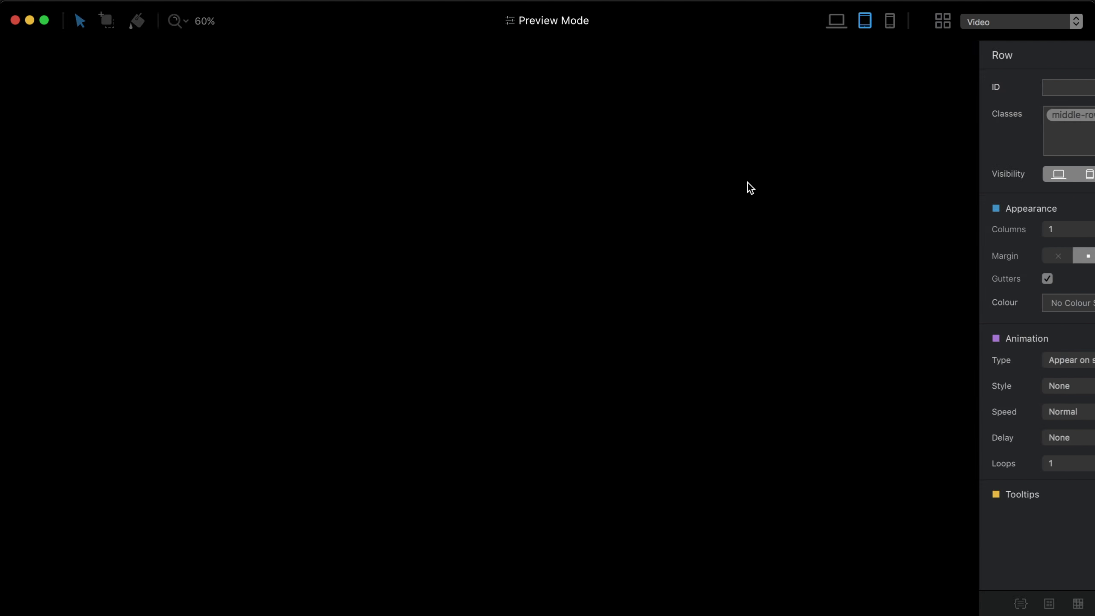
scroll(636, 357, down, 3)
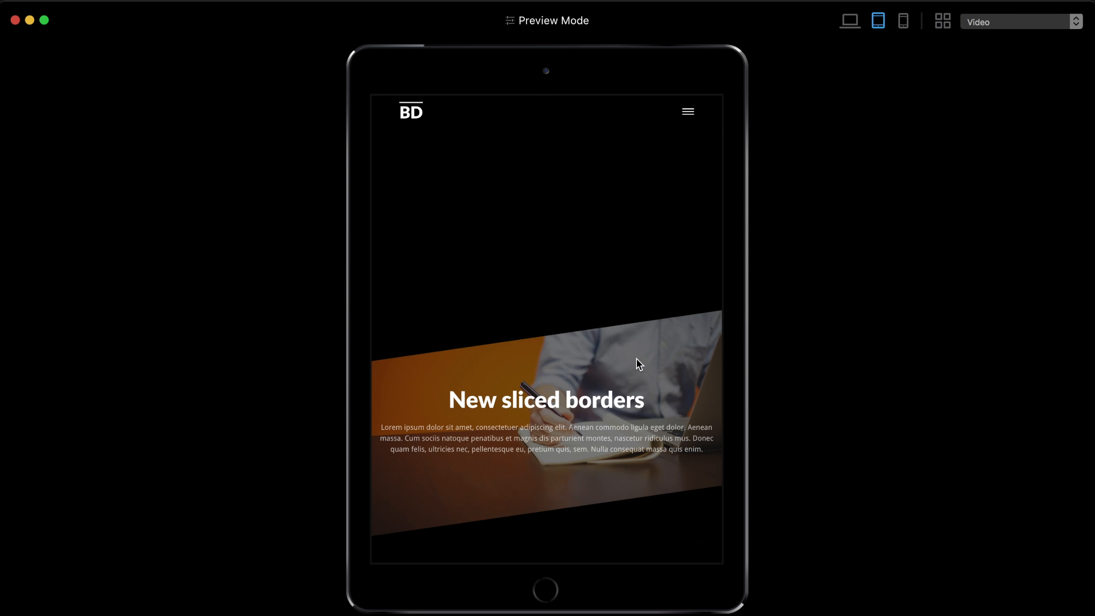
- Preview both sliced borders sections at phone size, check the old one at tablet and desktop sizes, and return to editing
click(902, 20)
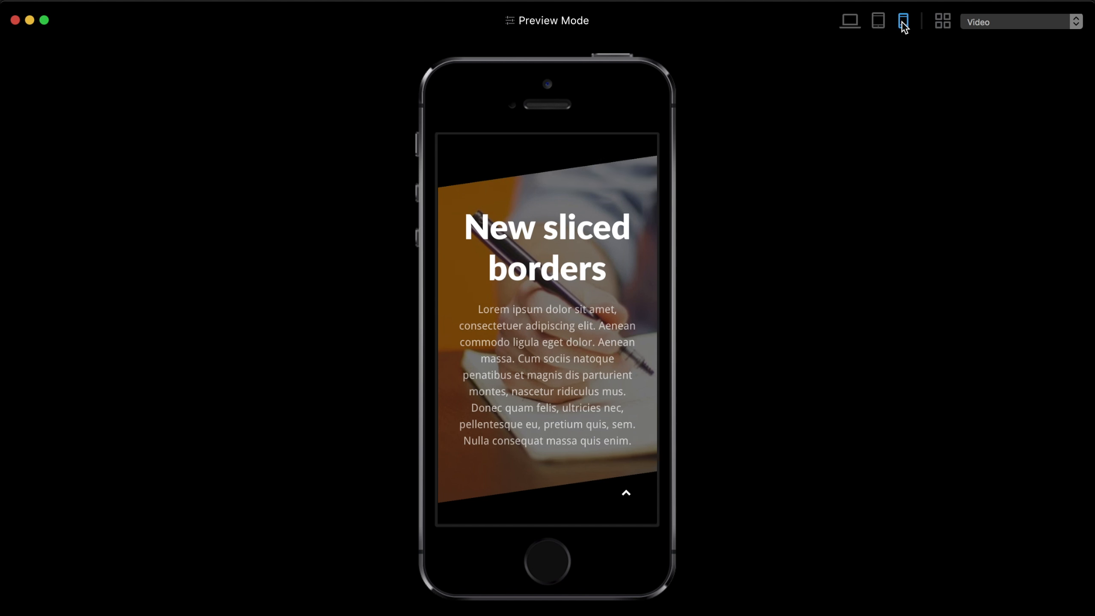
scroll(586, 284, up, 3)
scroll(586, 285, up, 5)
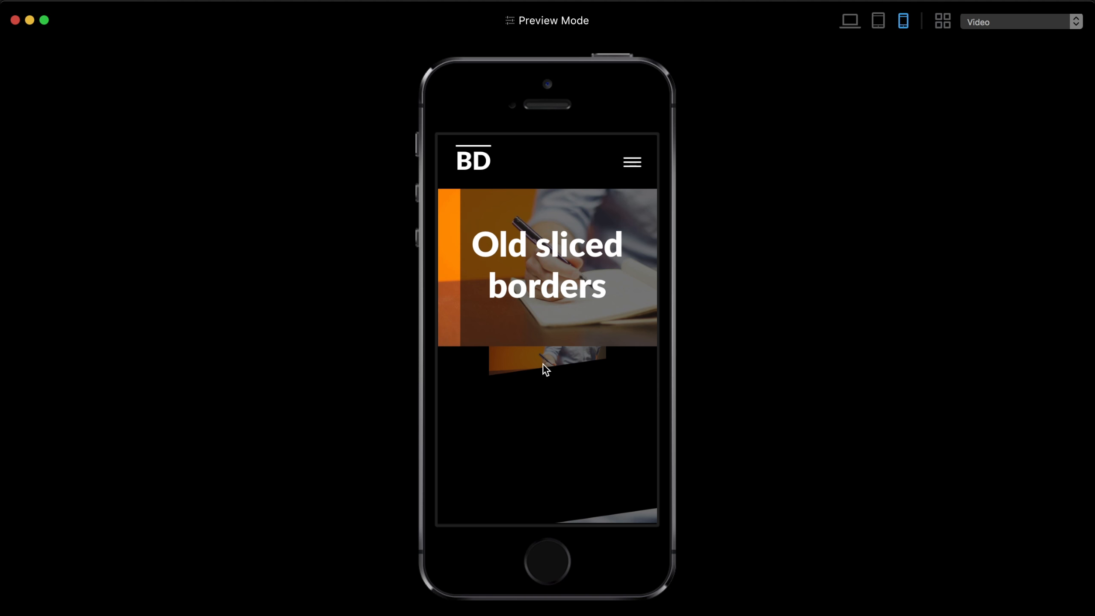
click(878, 20)
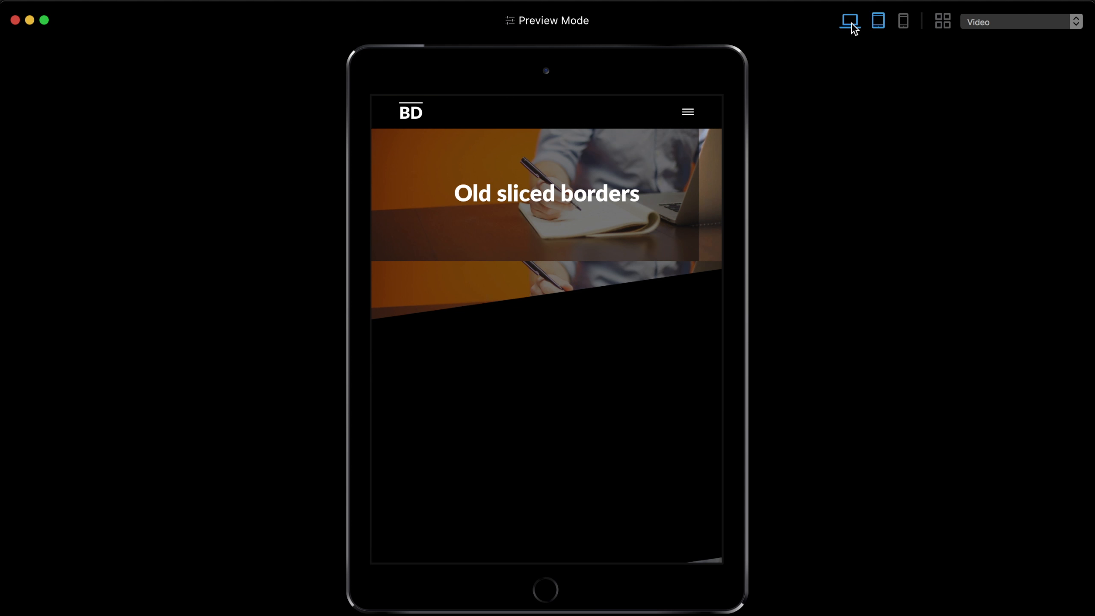
click(851, 22)
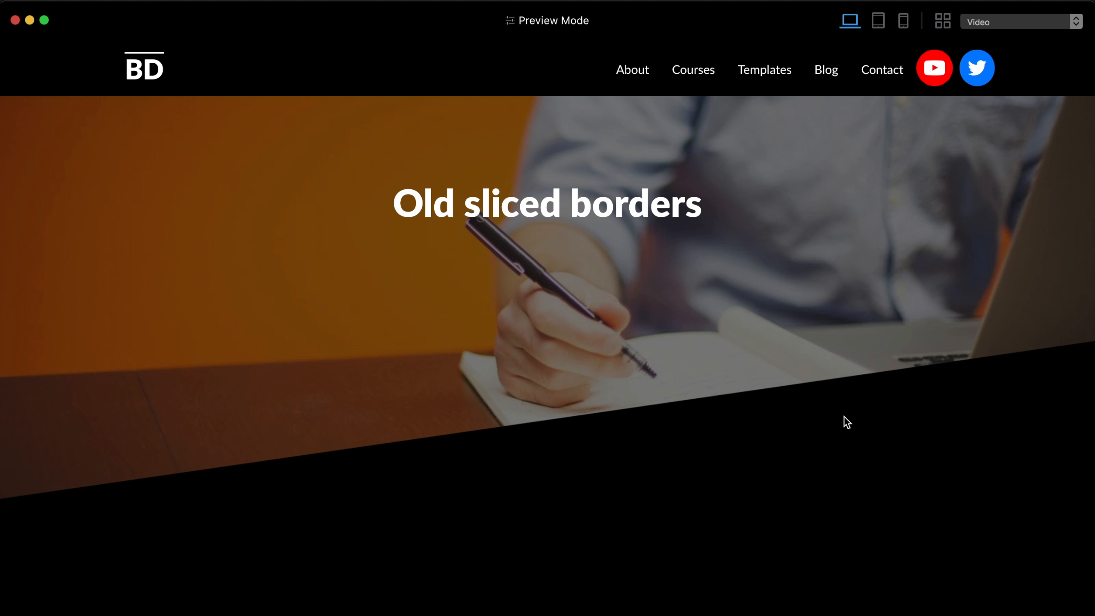
key(Escape)
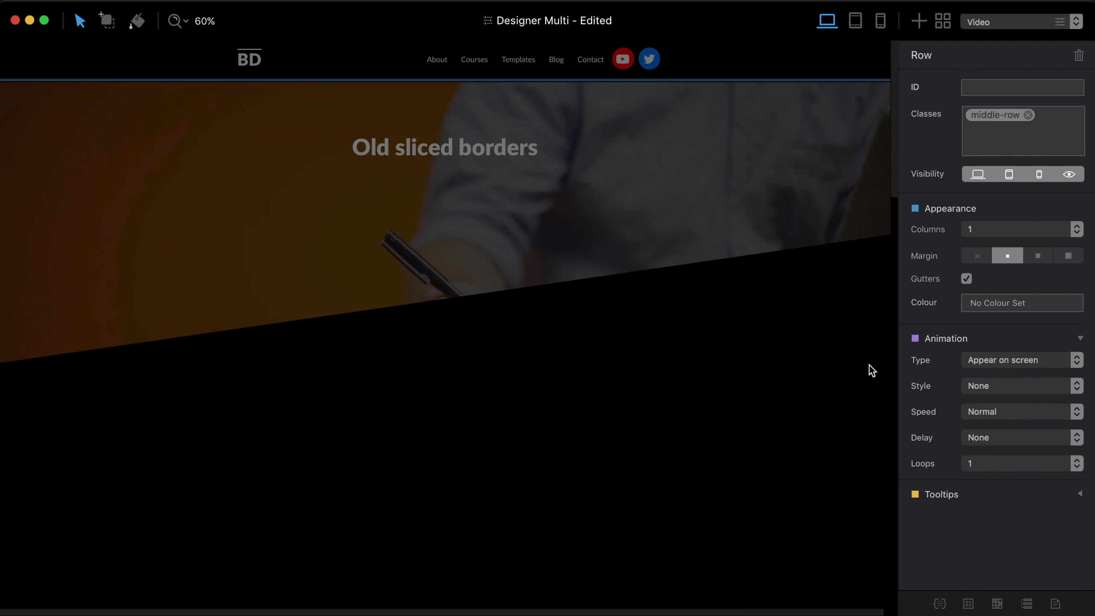
- Inspect the slanted image below the Old sliced borders heading and the settings of the bloc that contains it
click(695, 276)
click(428, 365)
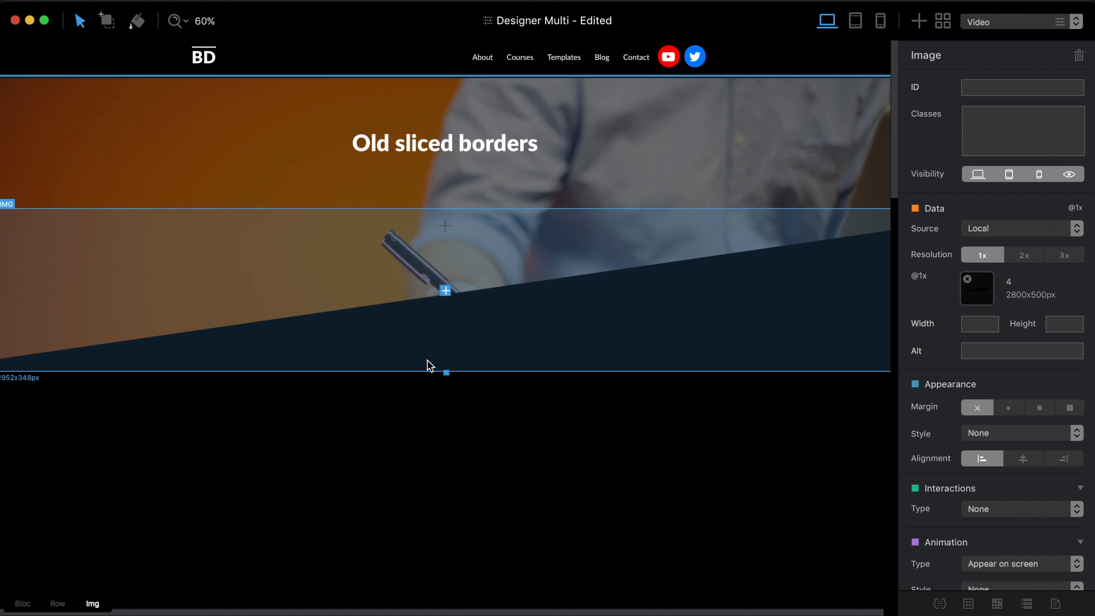
click(21, 605)
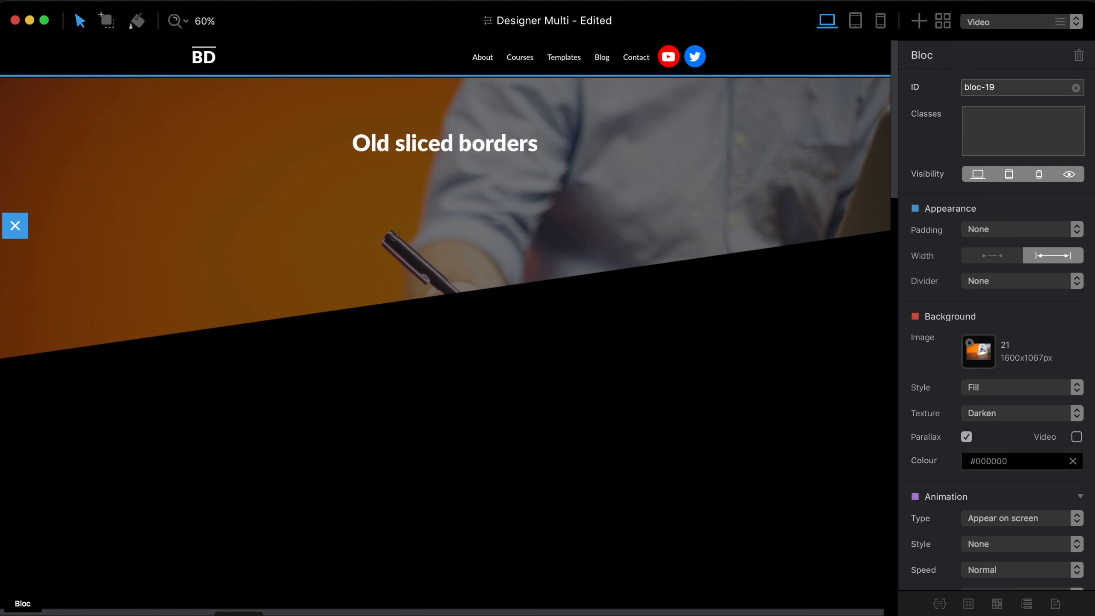
- Switch to Safari and examine the sliced borders screenshot in the Blocs forum post
click(239, 615)
click(591, 30)
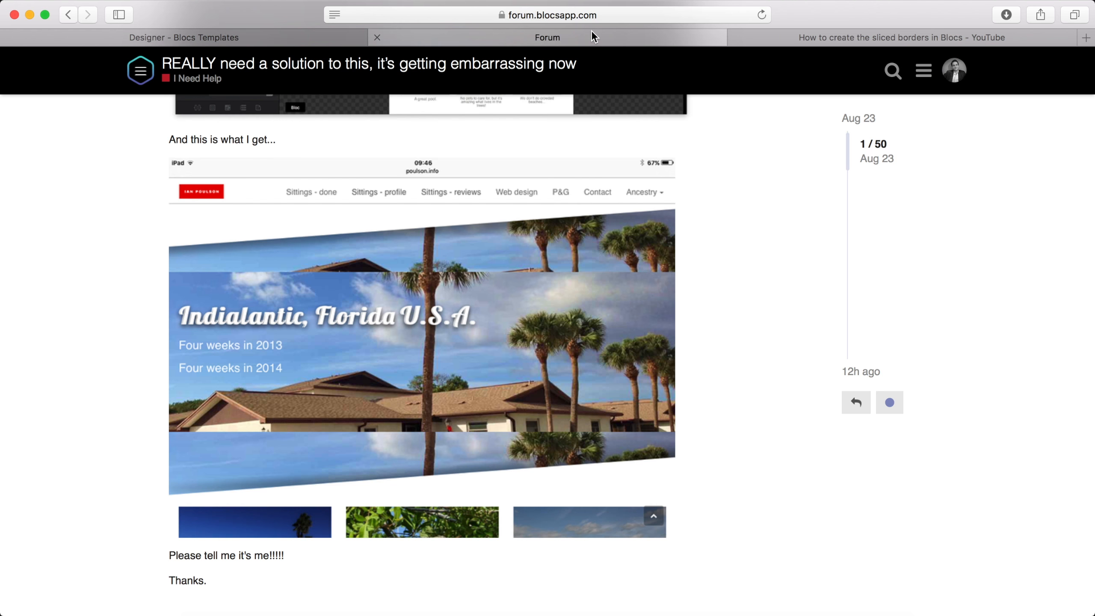
scroll(546, 297, down, 3)
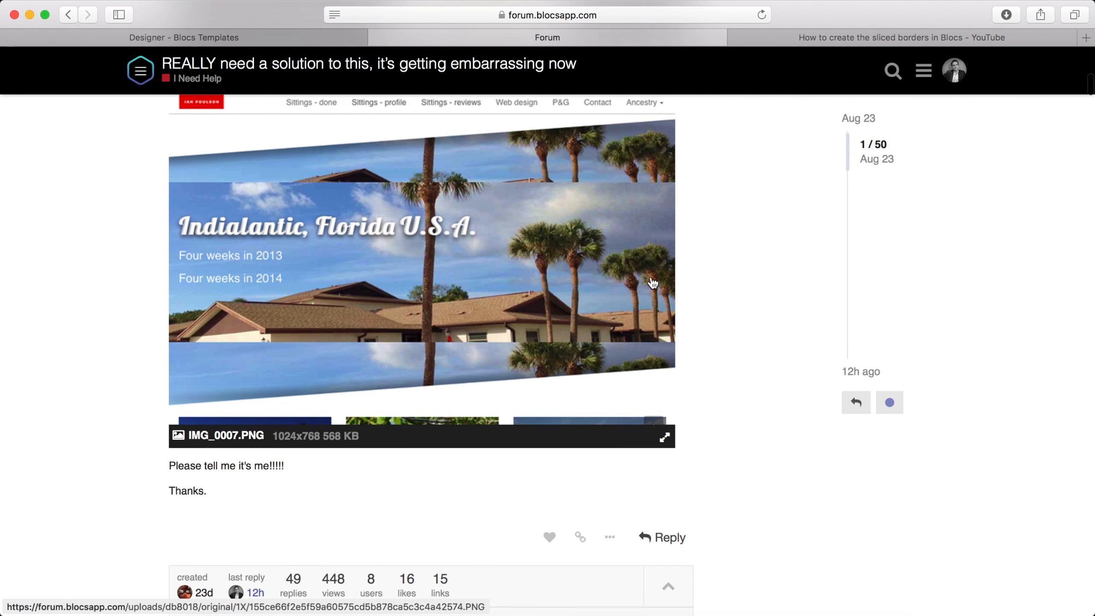
scroll(545, 298, up, 2)
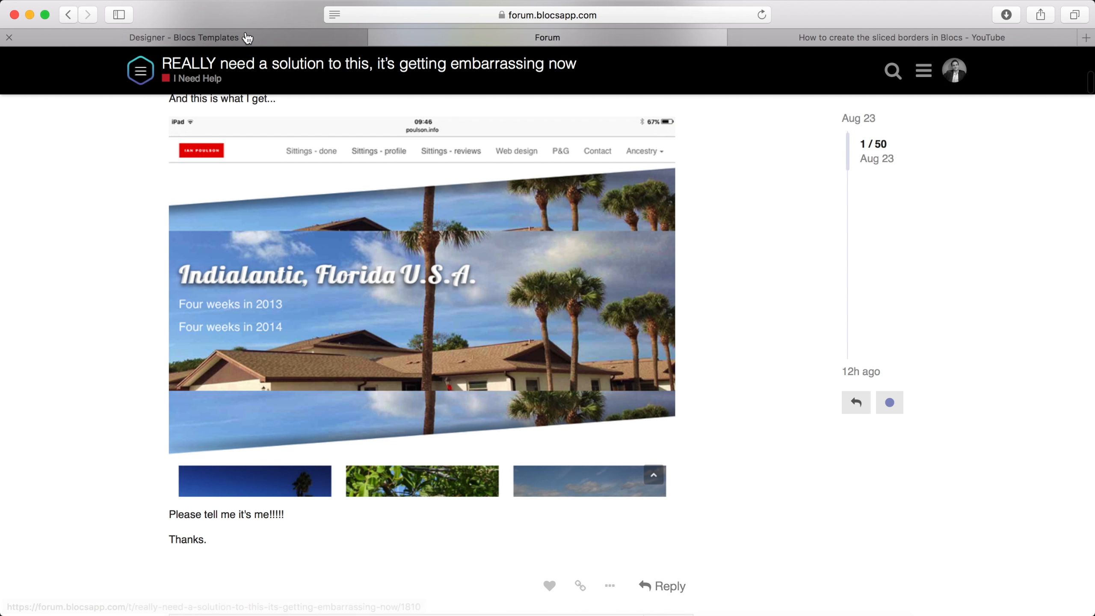
- Examine the sliced borders and faded background sections on the Designer - Blocs Templates page
click(246, 33)
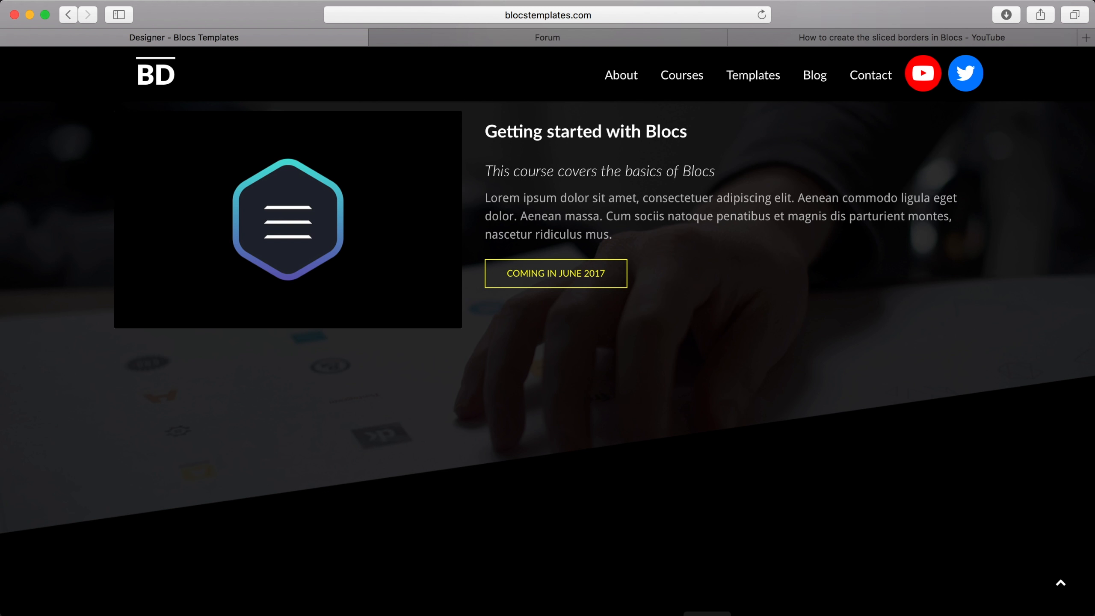
click(707, 615)
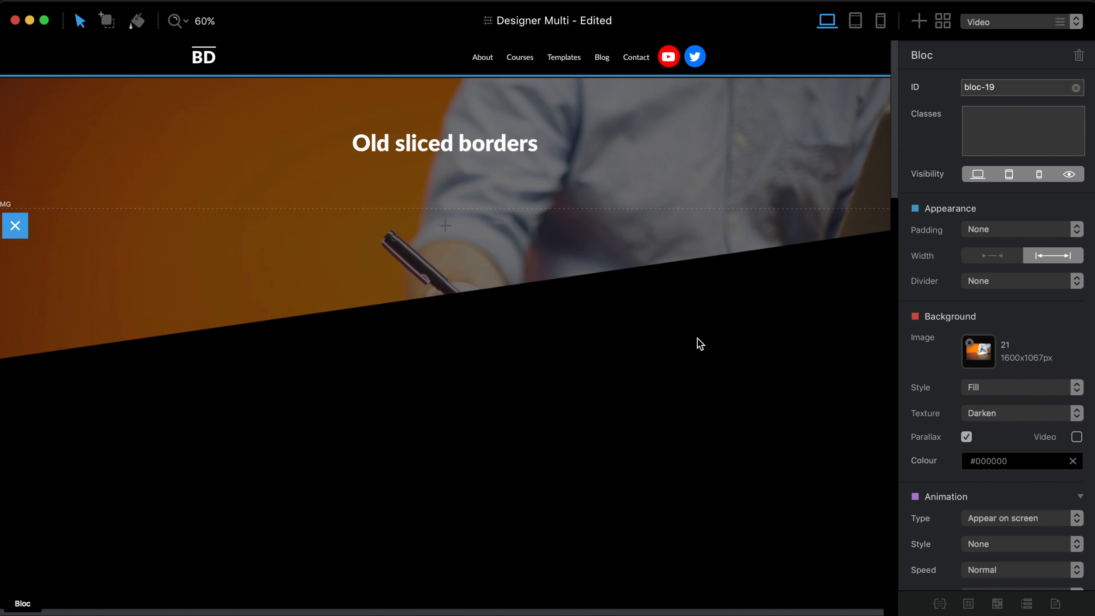
scroll(697, 339, down, 8)
scroll(696, 337, down, 8)
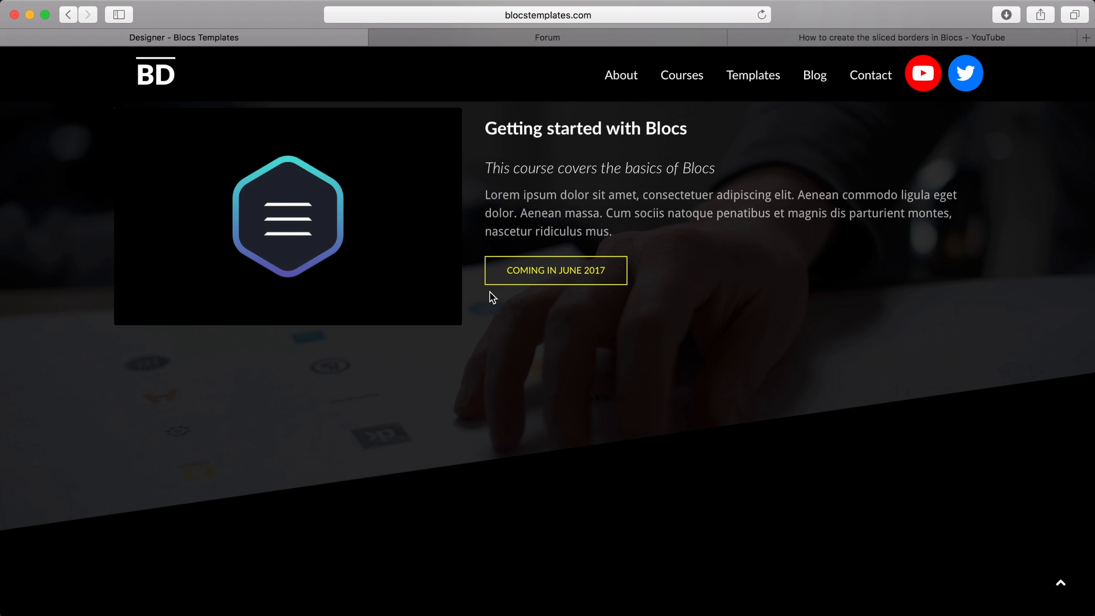
scroll(490, 293, down, 10)
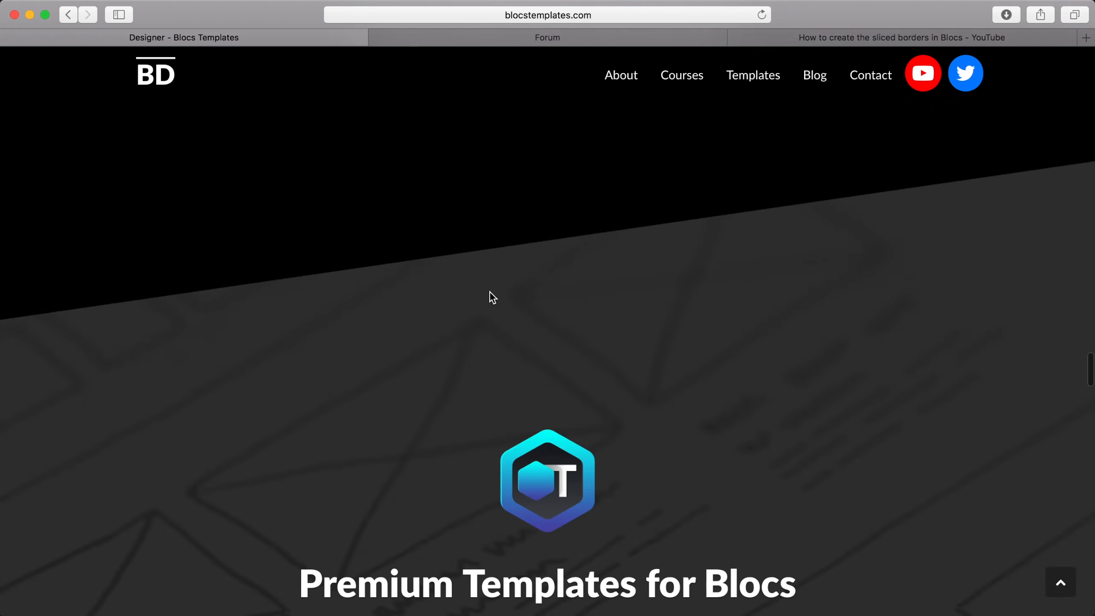
scroll(490, 293, down, 15)
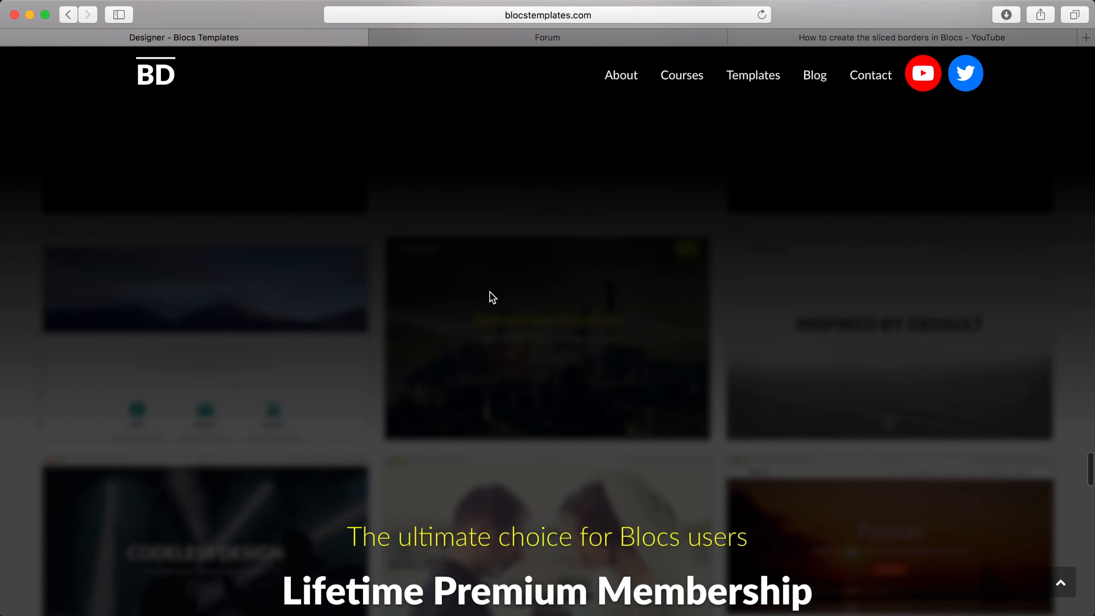
scroll(489, 293, up, 6)
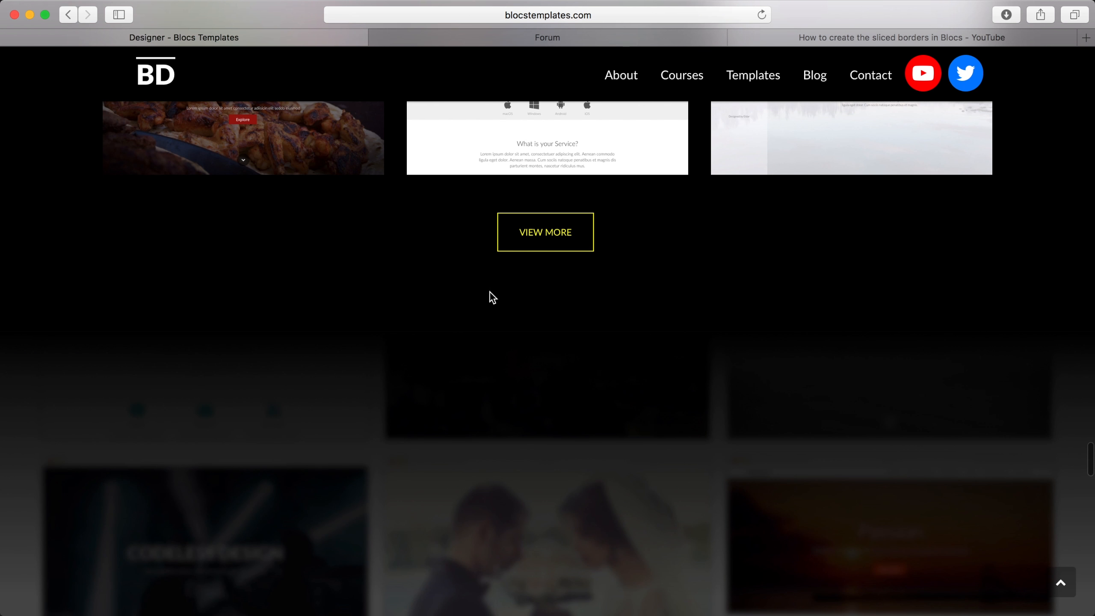
scroll(489, 293, down, 8)
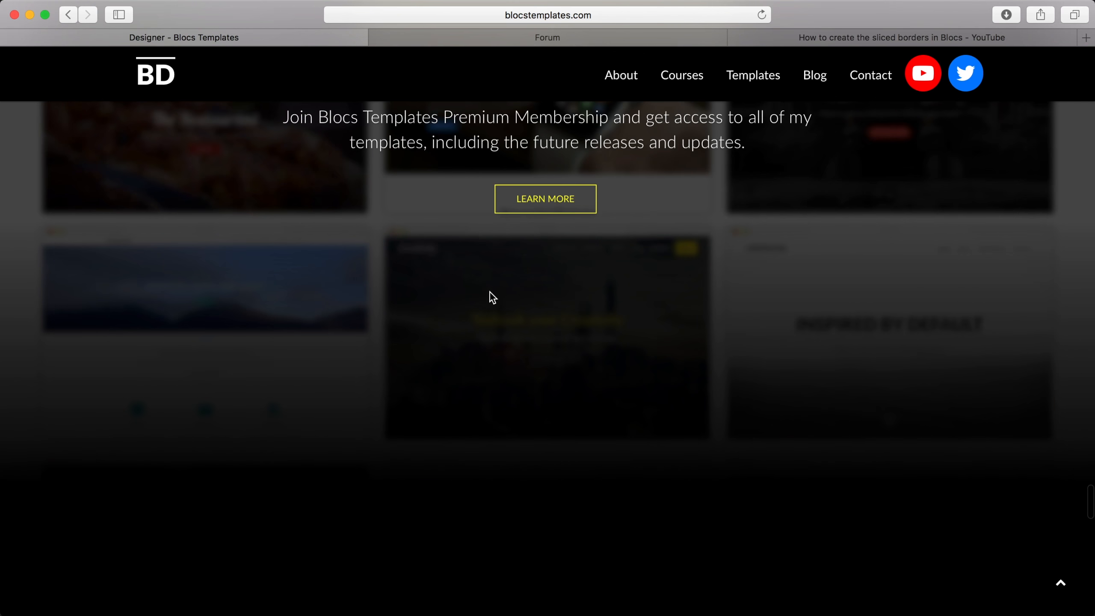
- Switch back to Blocs and bring the New fading effect section into view
click(707, 615)
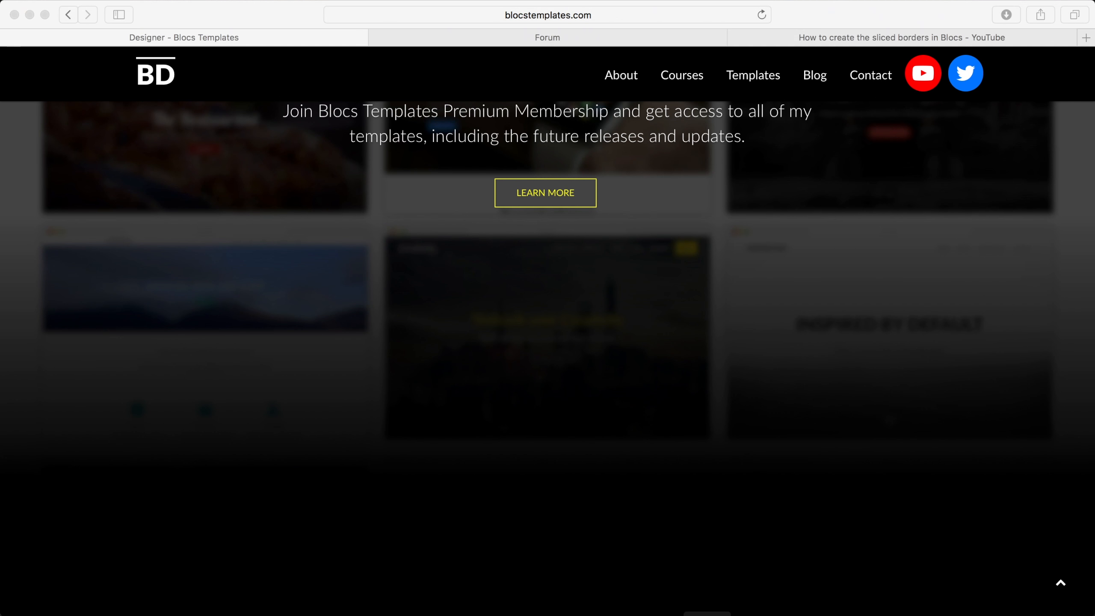
scroll(626, 339, down, 10)
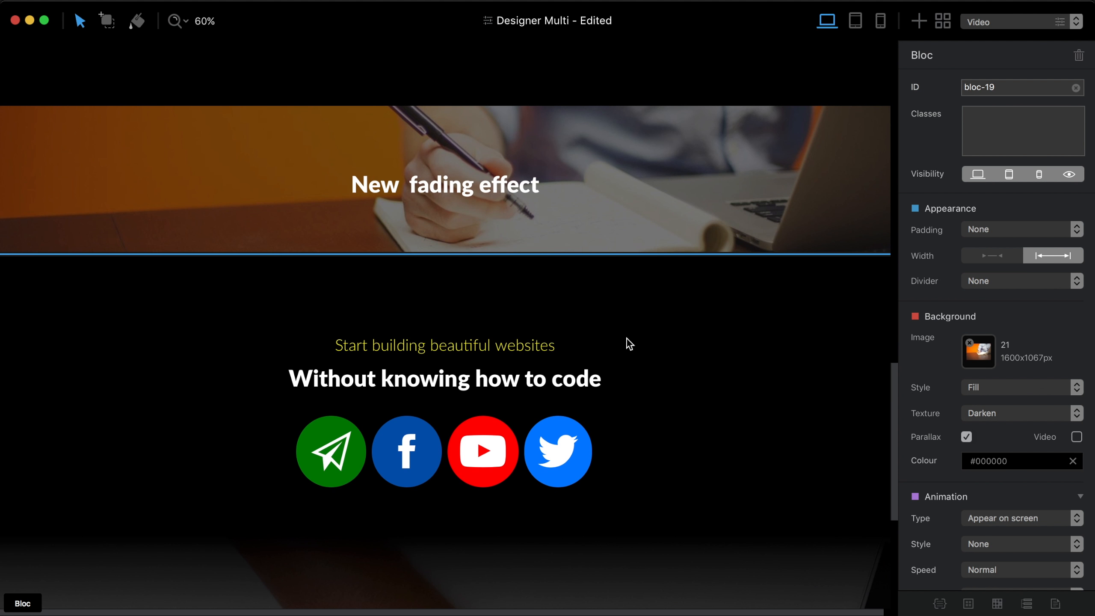
scroll(657, 204, up, 1)
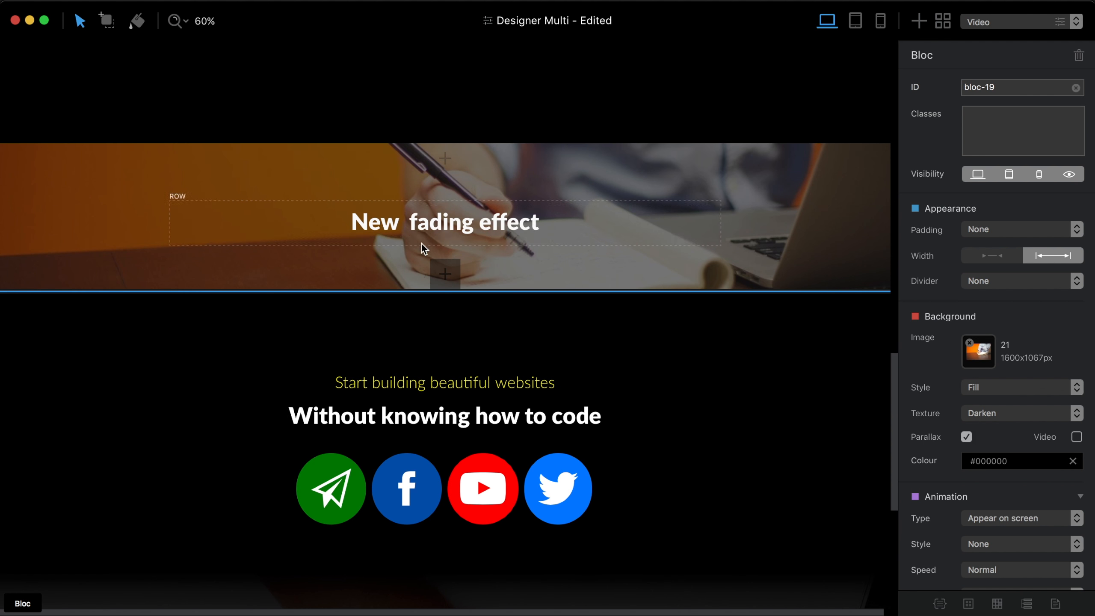
- Duplicate the row holding the New fading effect heading twice within its bloc
click(629, 201)
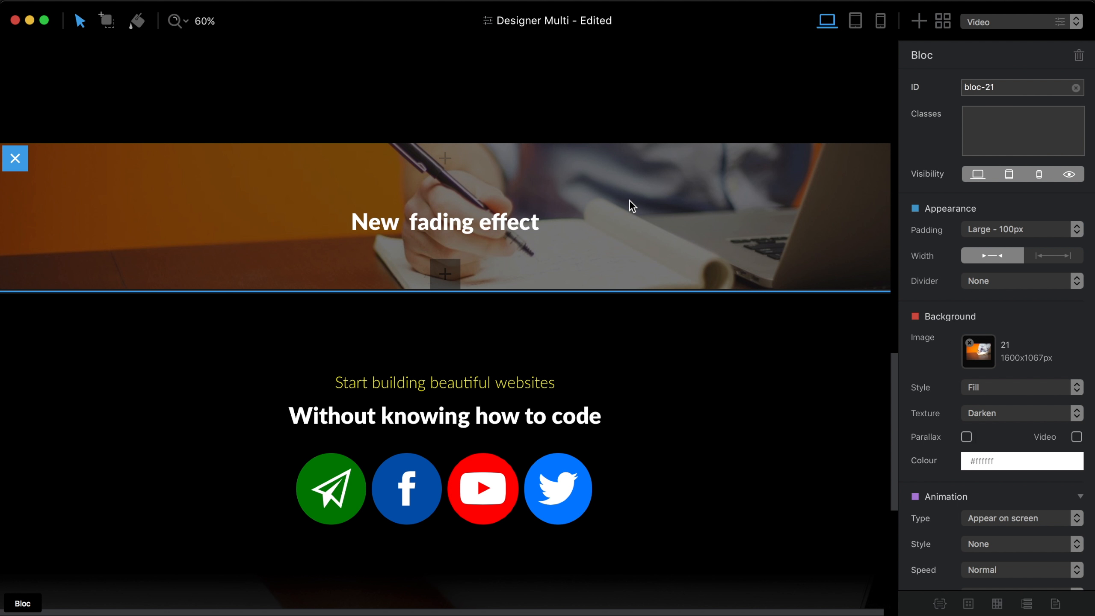
click(630, 206)
click(635, 201)
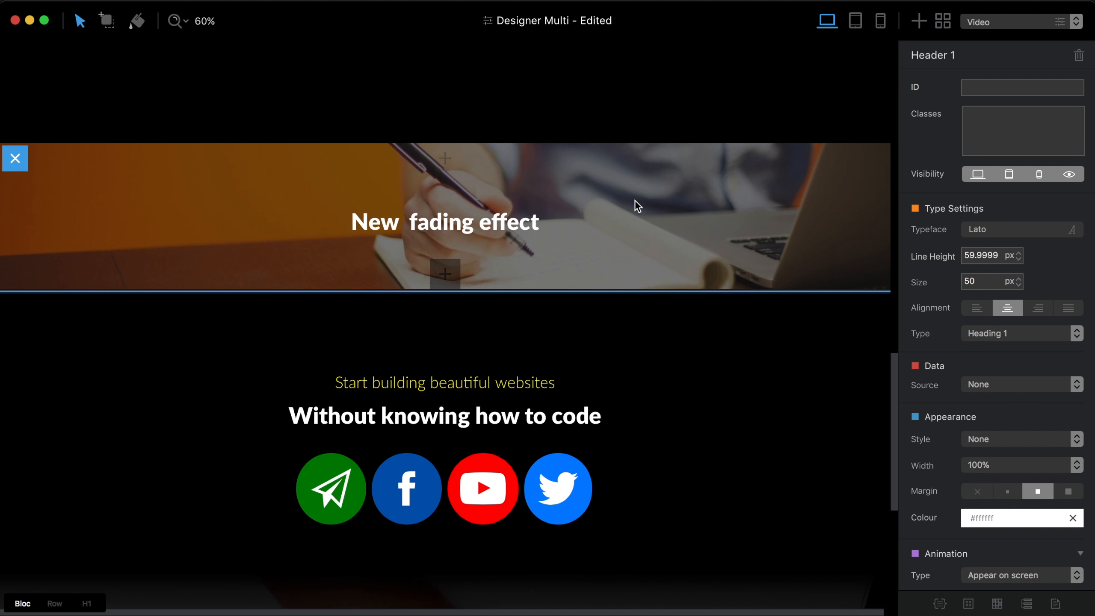
click(632, 234)
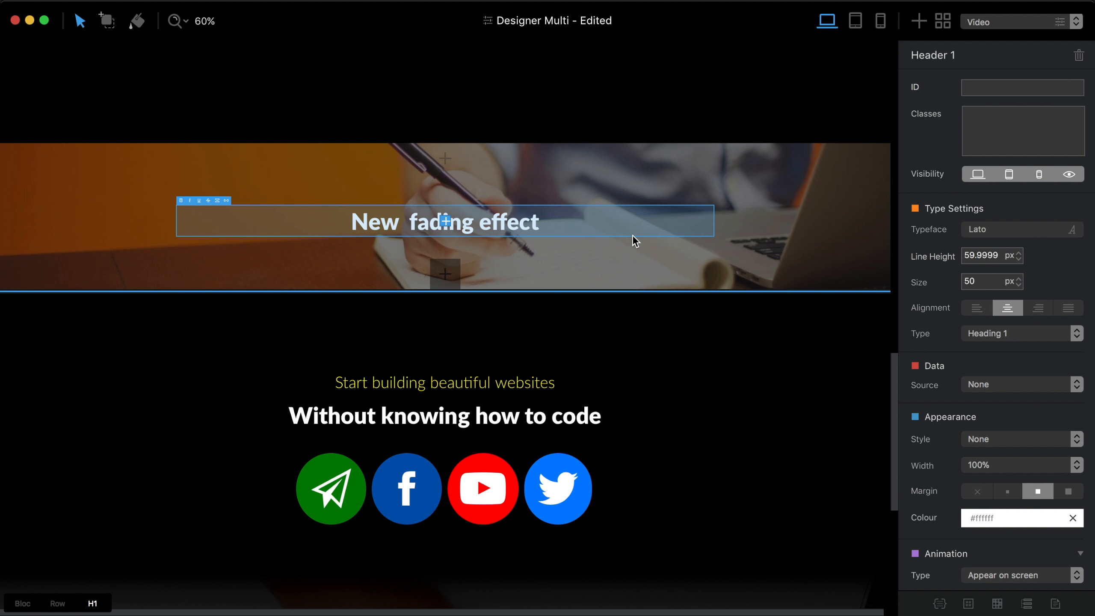
click(633, 241)
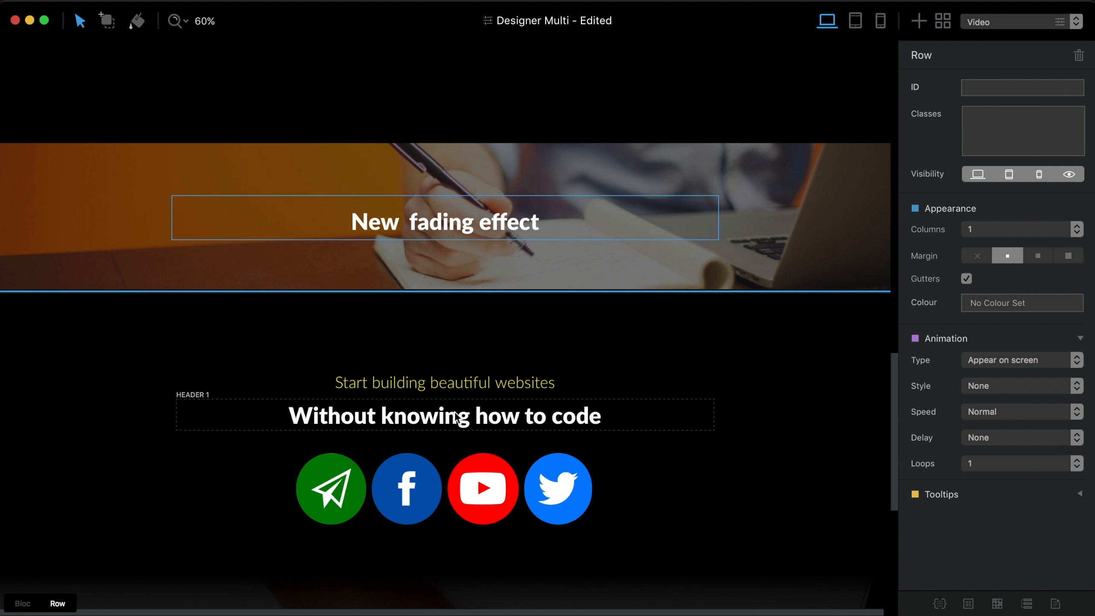
key(super+d)
key(super+d)
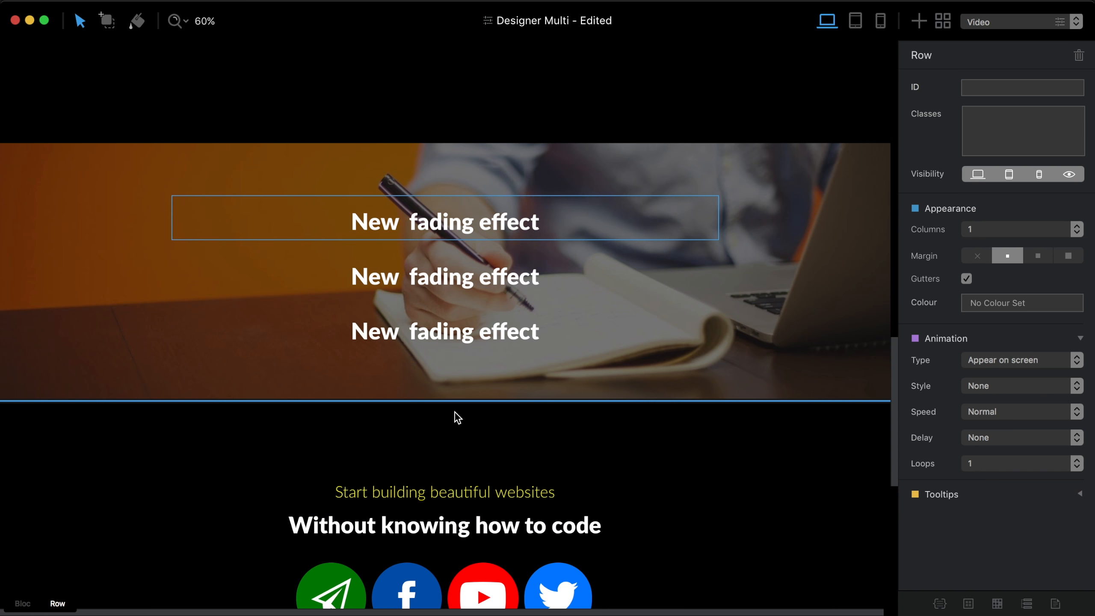
- Delete the headings in the third and first rows, keeping only the middle New fading effect heading
click(524, 336)
key(Delete)
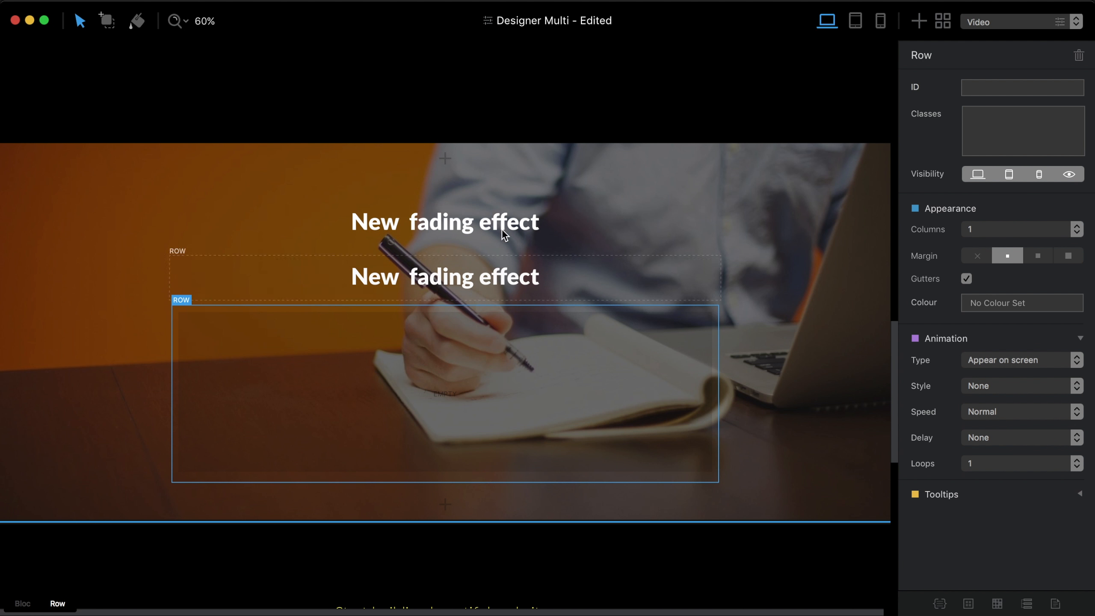
click(505, 214)
key(Delete)
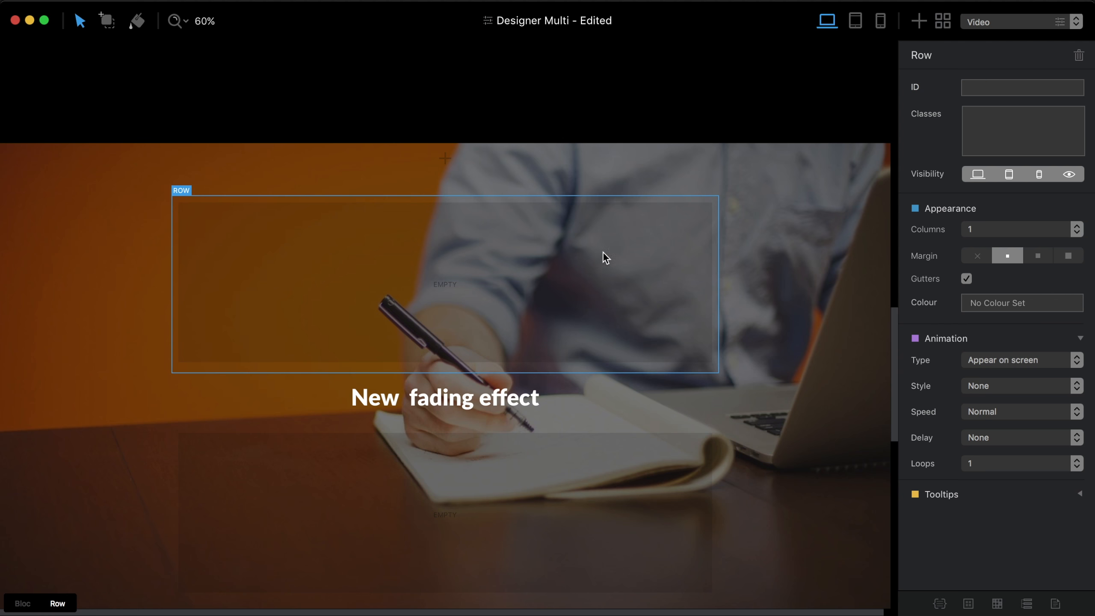
- Make the fading effect bloc full width and remove the margins from its empty first and last rows
click(776, 324)
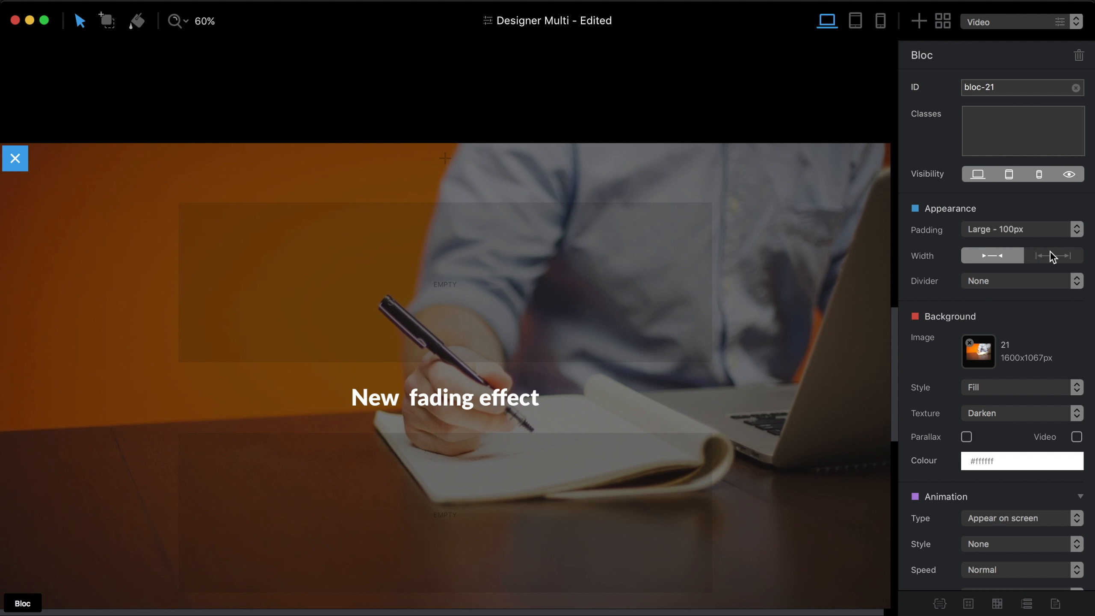
click(1052, 256)
click(783, 265)
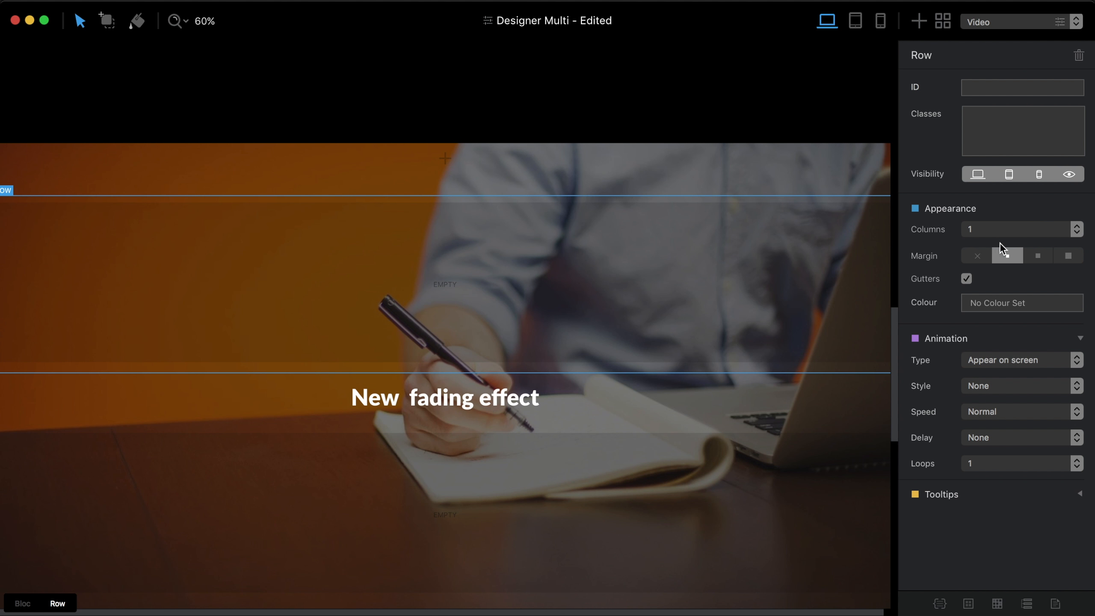
click(983, 255)
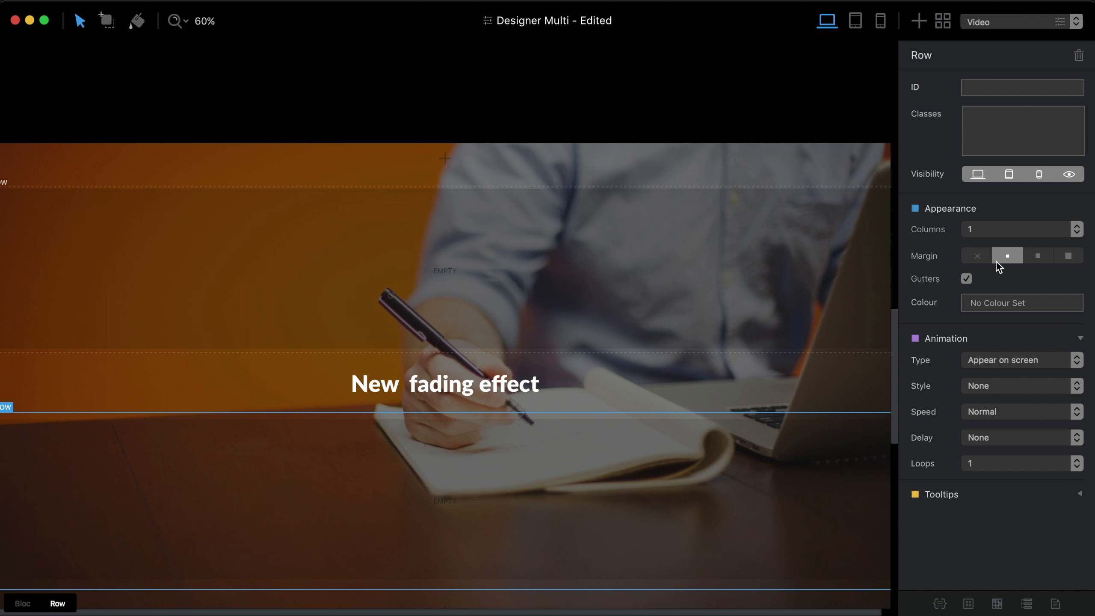
click(978, 256)
- Set the padding of the fading effect bloc to None
scroll(730, 331, down, 2)
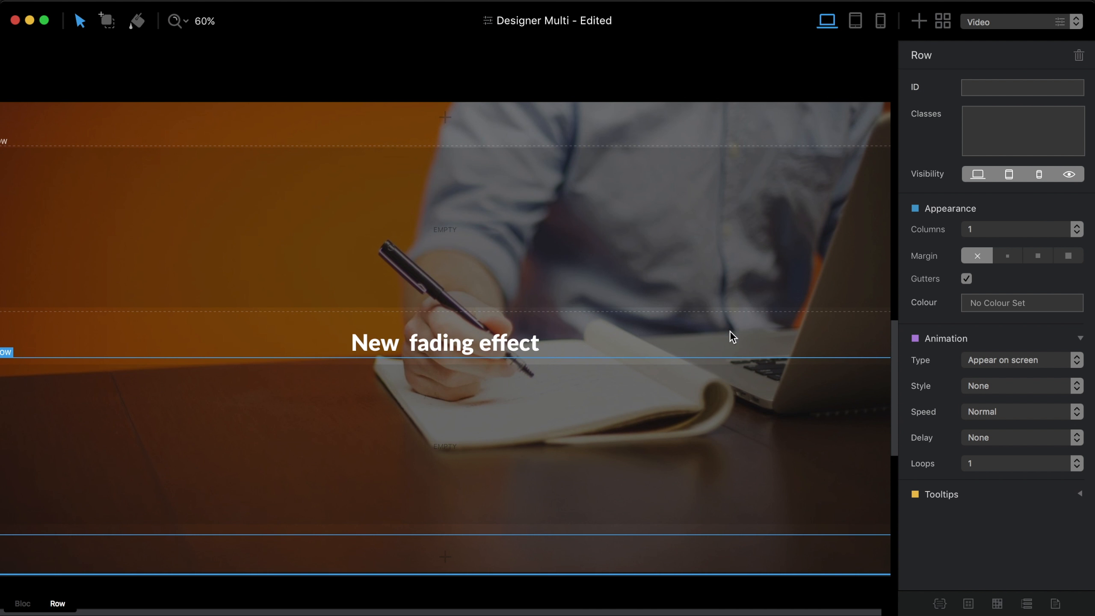
click(830, 327)
click(830, 327)
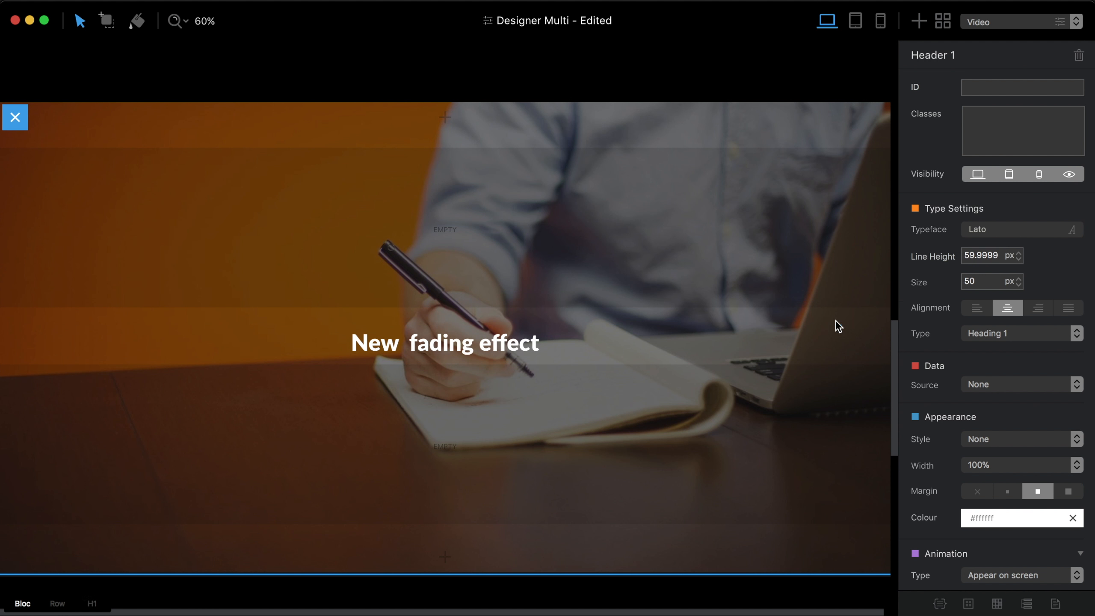
click(996, 235)
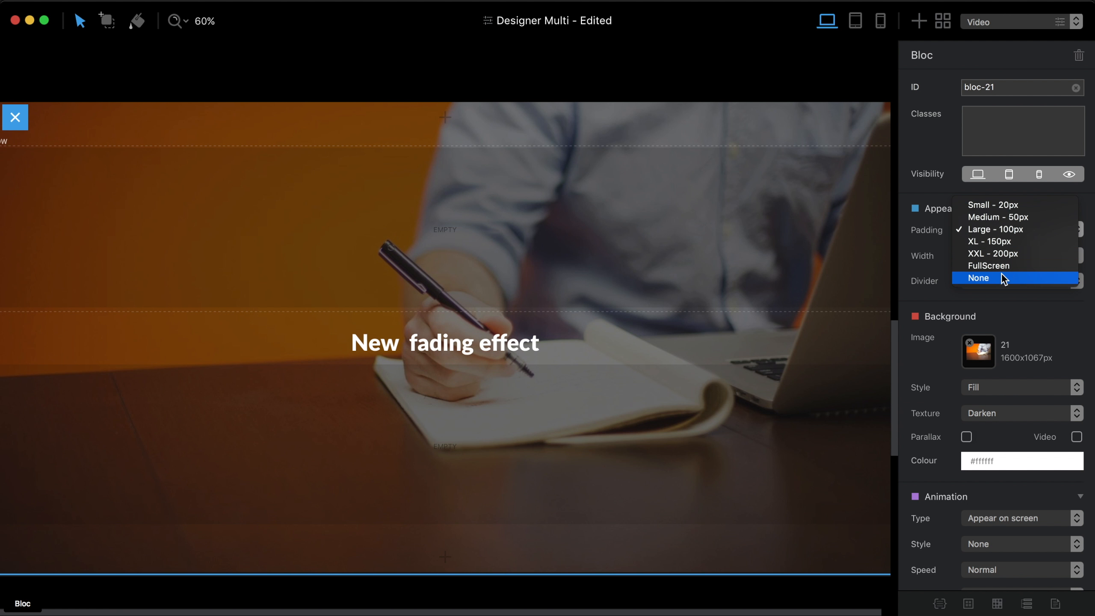
click(1001, 279)
key(d)
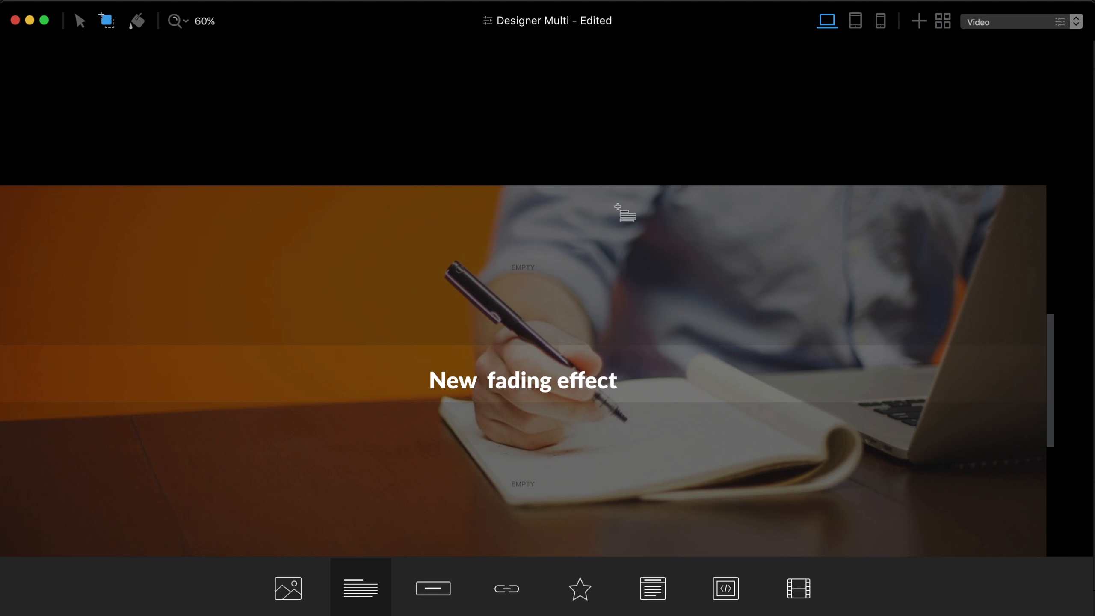
scroll(646, 202, up, 1)
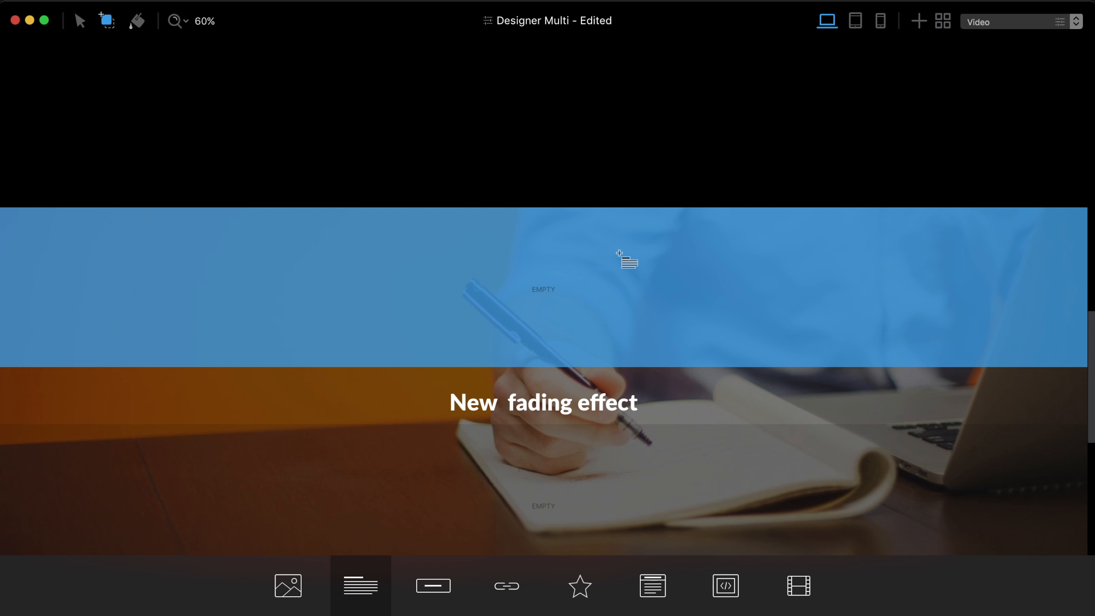
key(Escape)
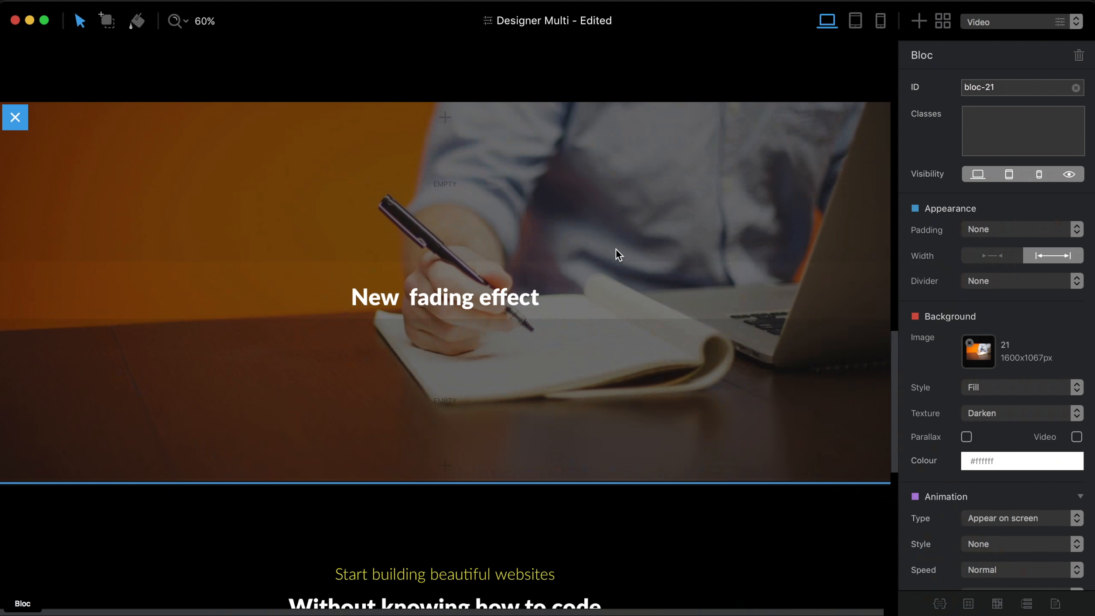
- Apply the designer-gradient class to the empty row above the New fading effect heading
click(671, 187)
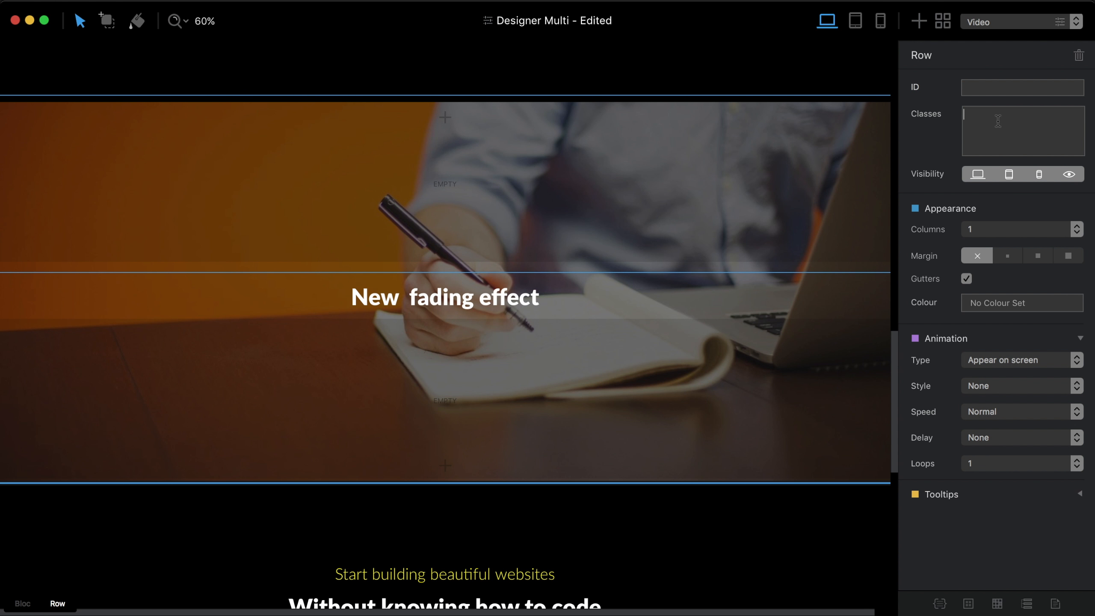
text(gra)
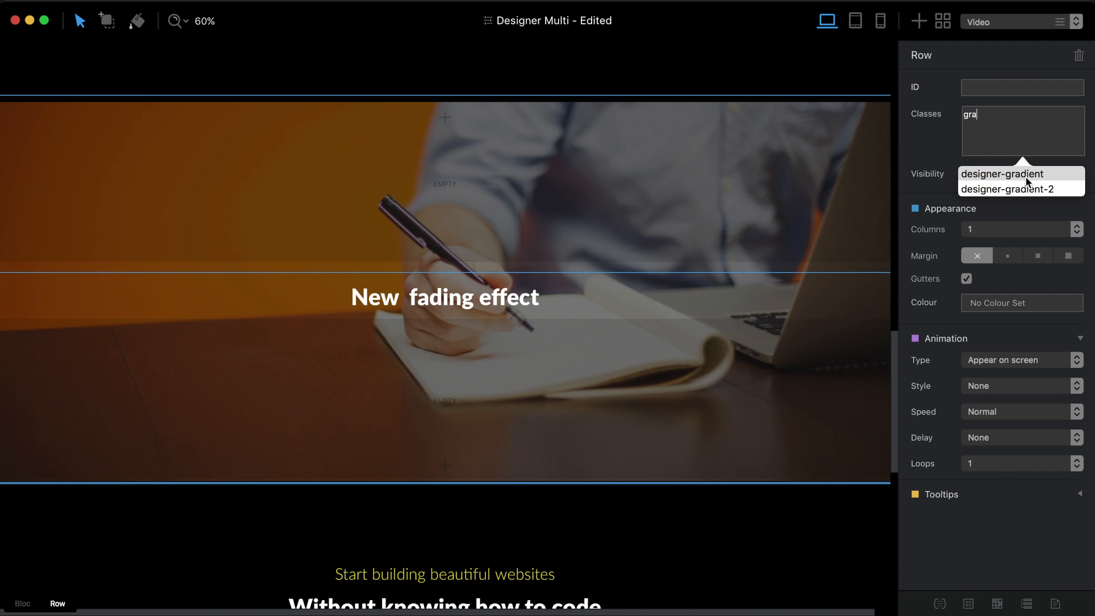
click(1025, 177)
- Apply the designer-gradient-2 class to the empty row below the New fading effect heading
click(700, 383)
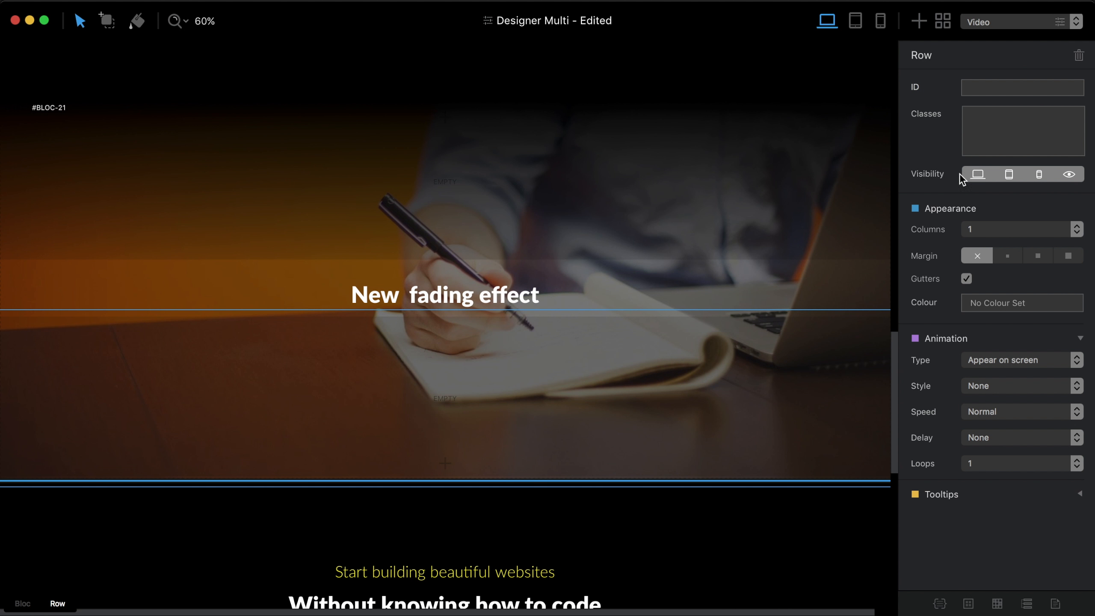
click(999, 134)
text(dr)
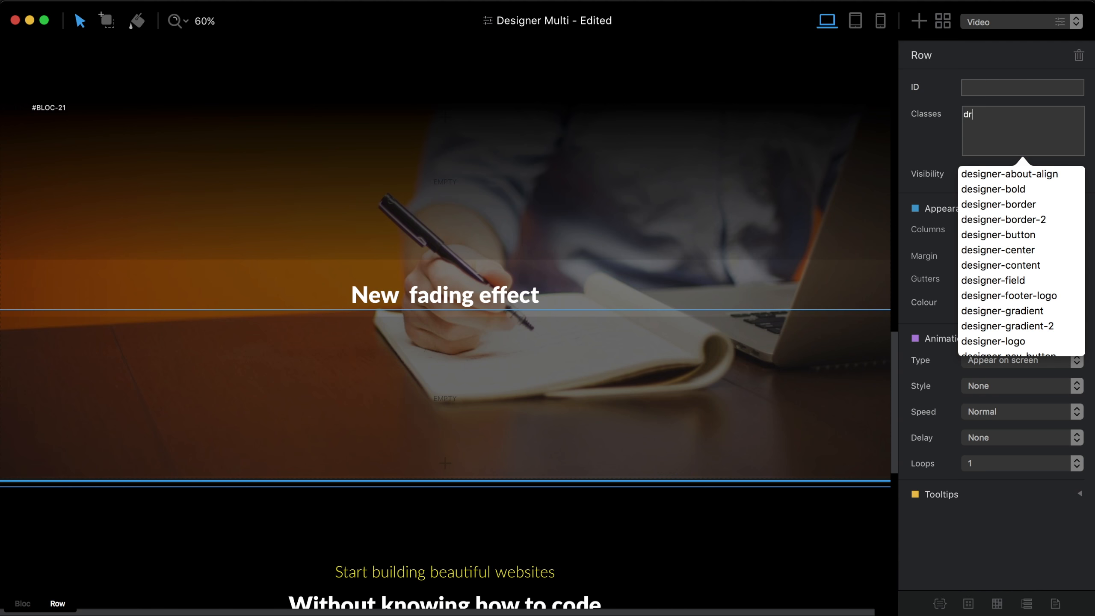
key(BackSpace)
key(BackSpace)
text(gre)
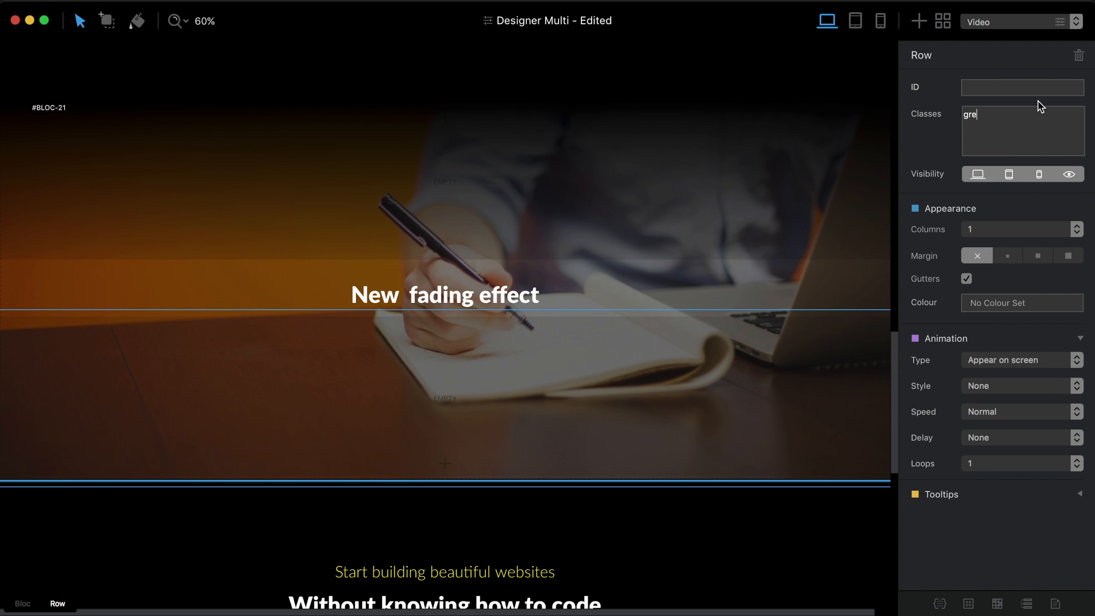
click(1013, 175)
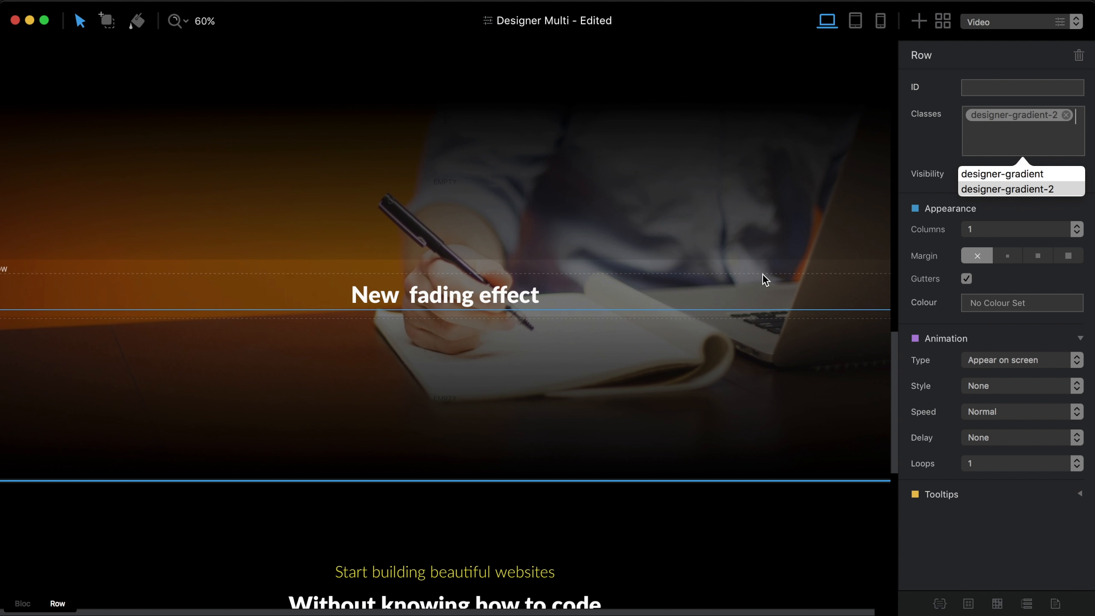
click(785, 285)
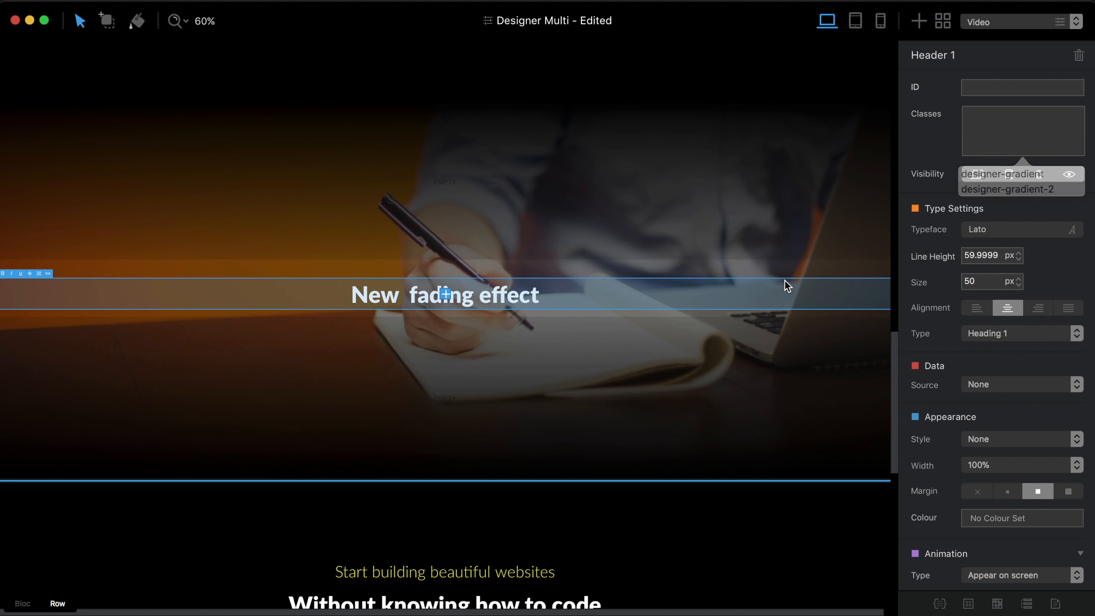
- Preview the page, examine the gradient fades above and below the New fading effect heading, and return to editing
click(809, 267)
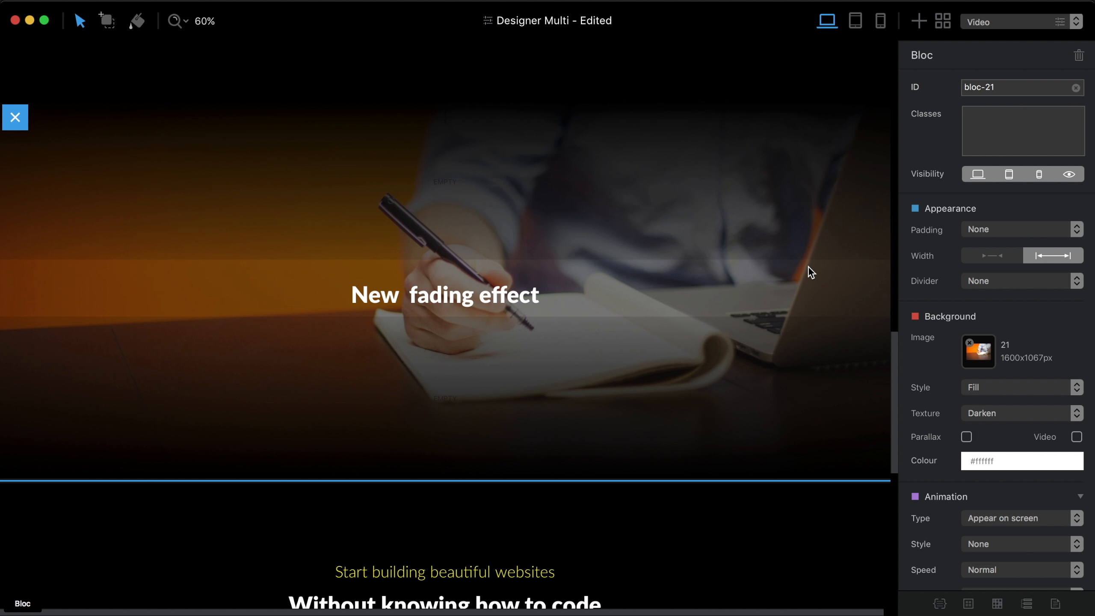
key(super+p)
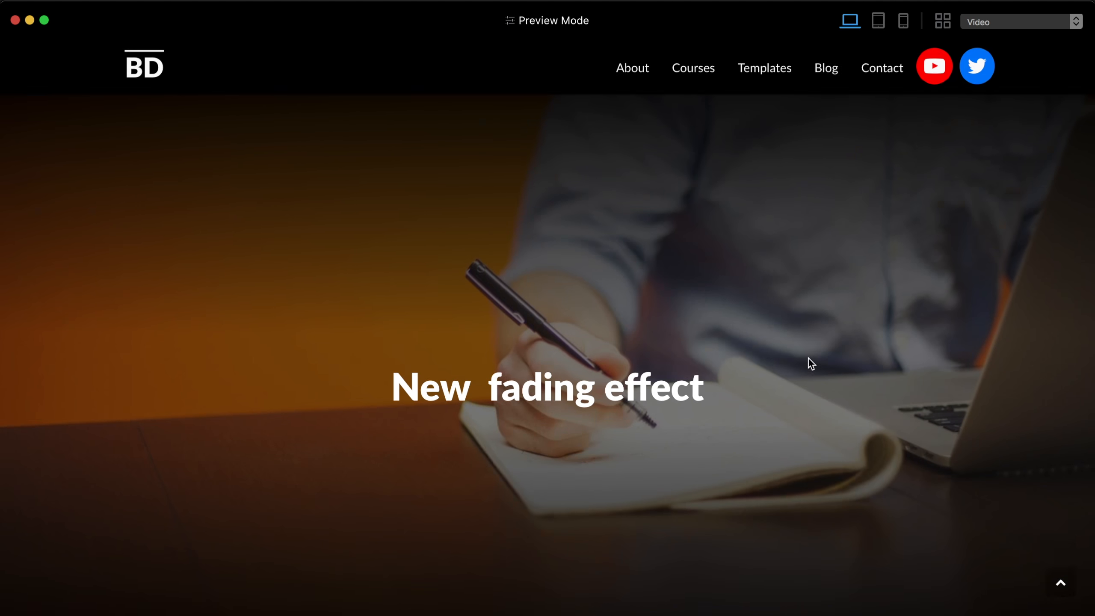
scroll(808, 358, down, 7)
scroll(809, 359, up, 5)
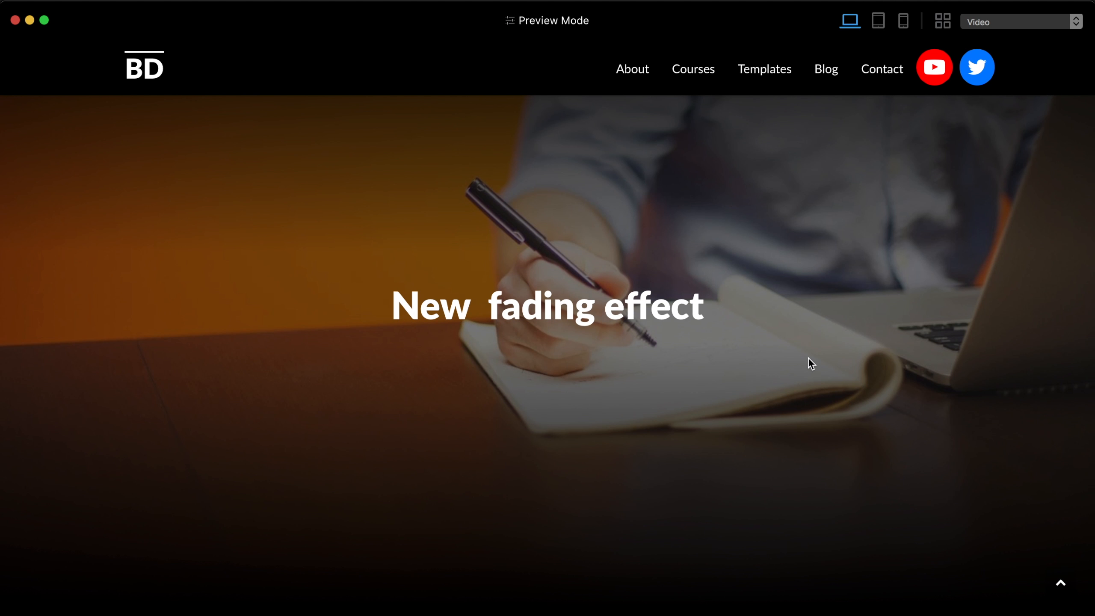
key(super+p)
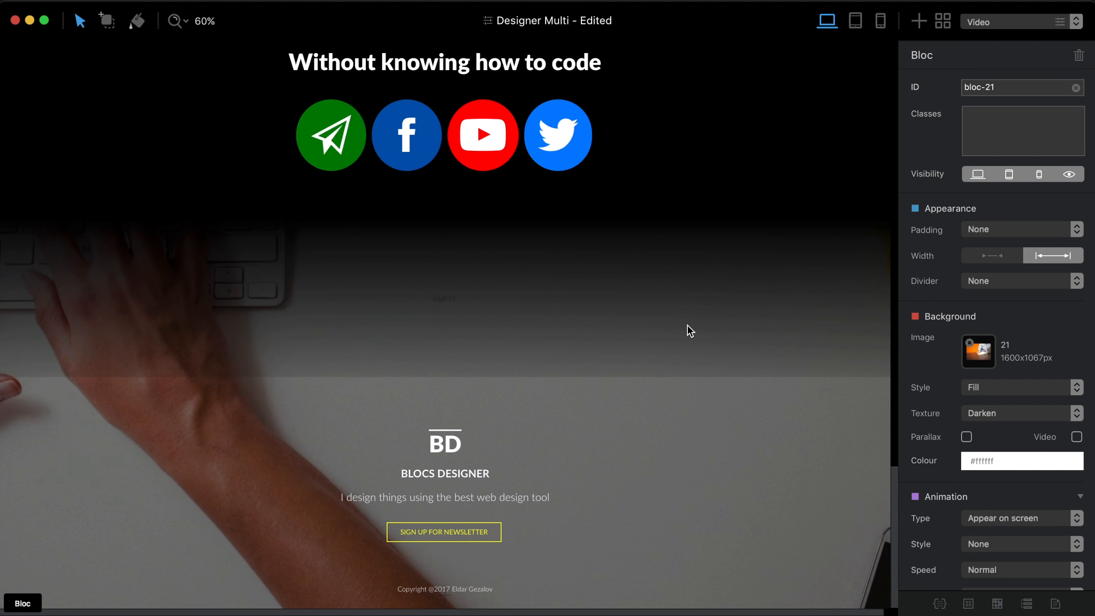
- Enable parallax for the background image of the fading effect bloc
scroll(688, 330, up, 15)
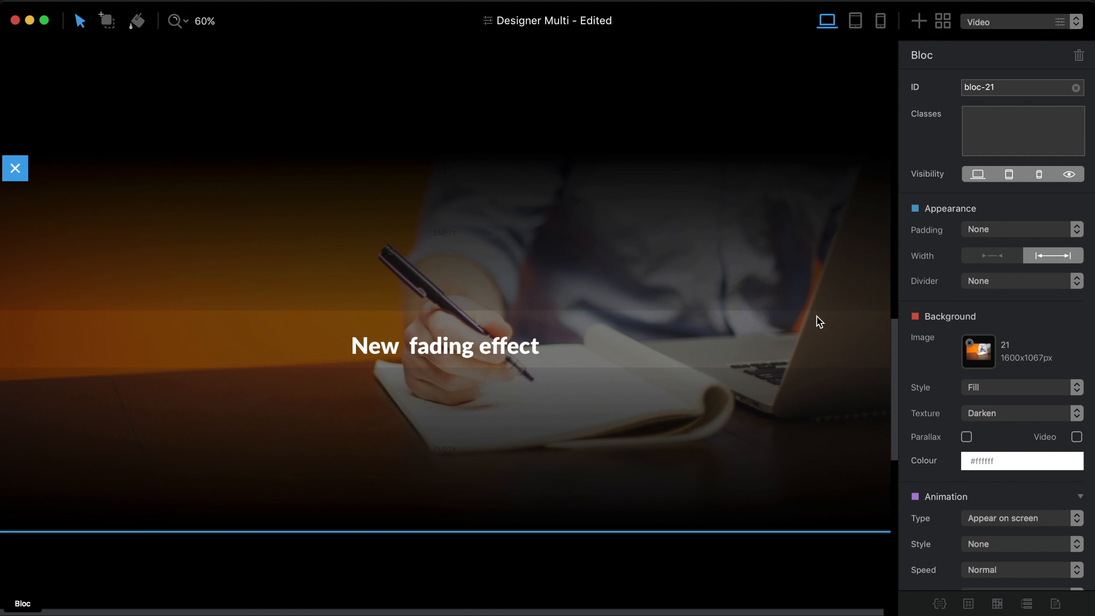
click(966, 436)
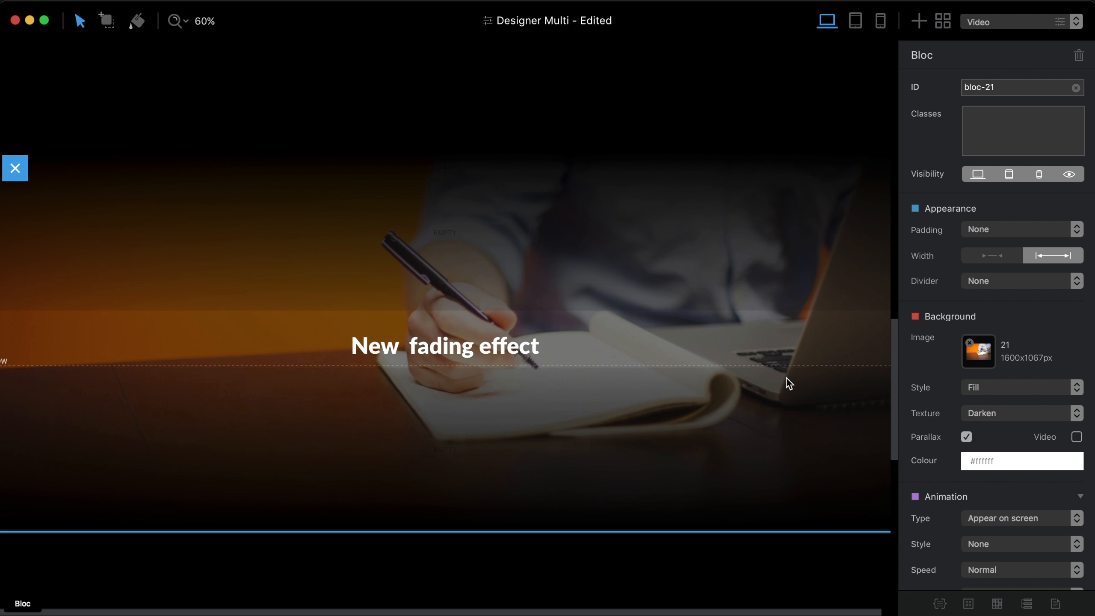
scroll(786, 378, down, 5)
scroll(786, 378, up, 1)
- Preview the page and examine how the fading effect section's parallax background behaves while scrolling
key(super+p)
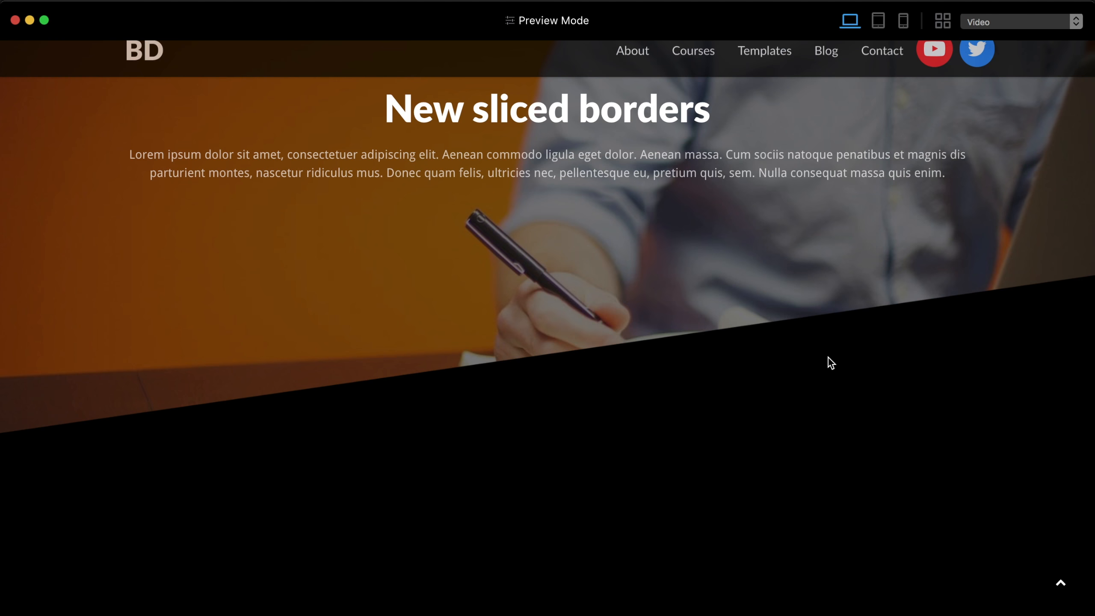
scroll(828, 357, up, 5)
scroll(828, 357, down, 10)
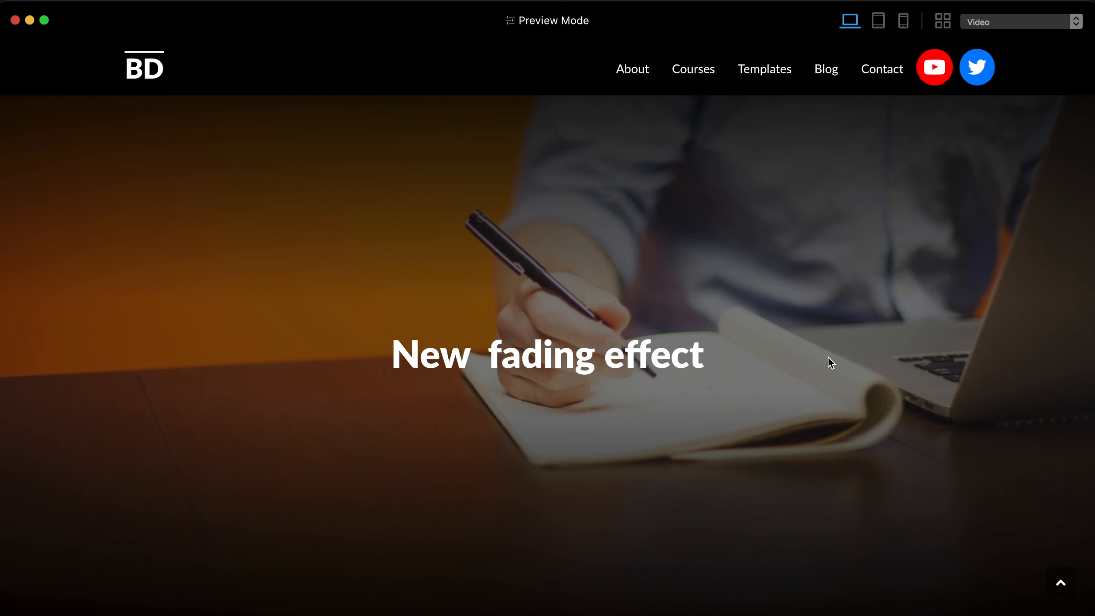
scroll(828, 356, down, 2)
scroll(828, 356, up, 4)
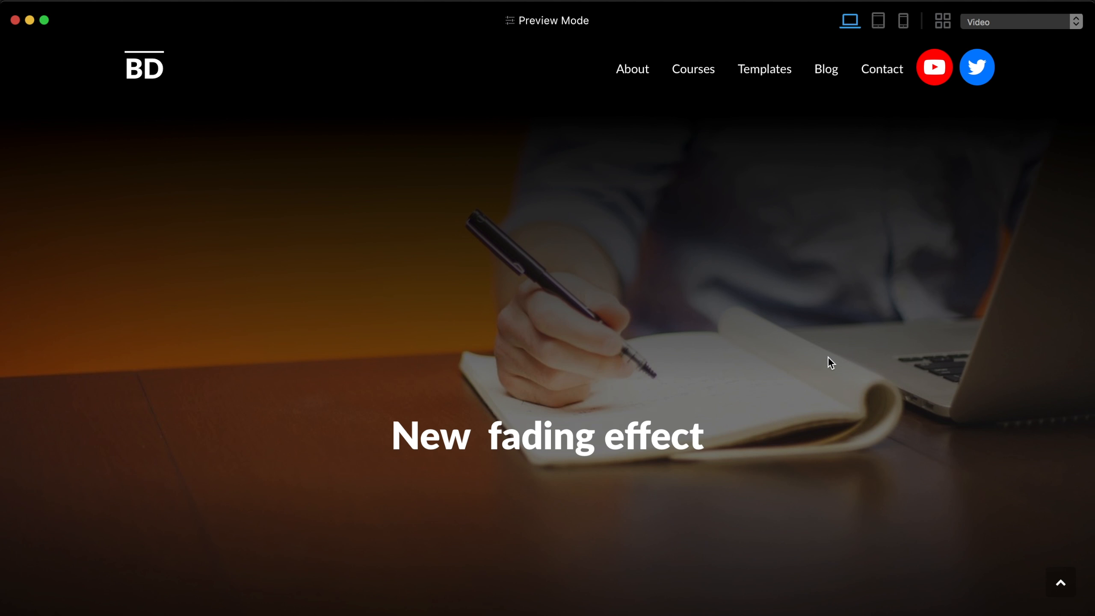
- Preview the page in Safari and examine the old sliced borders, new sliced borders and fading effect sections
key(super+b)
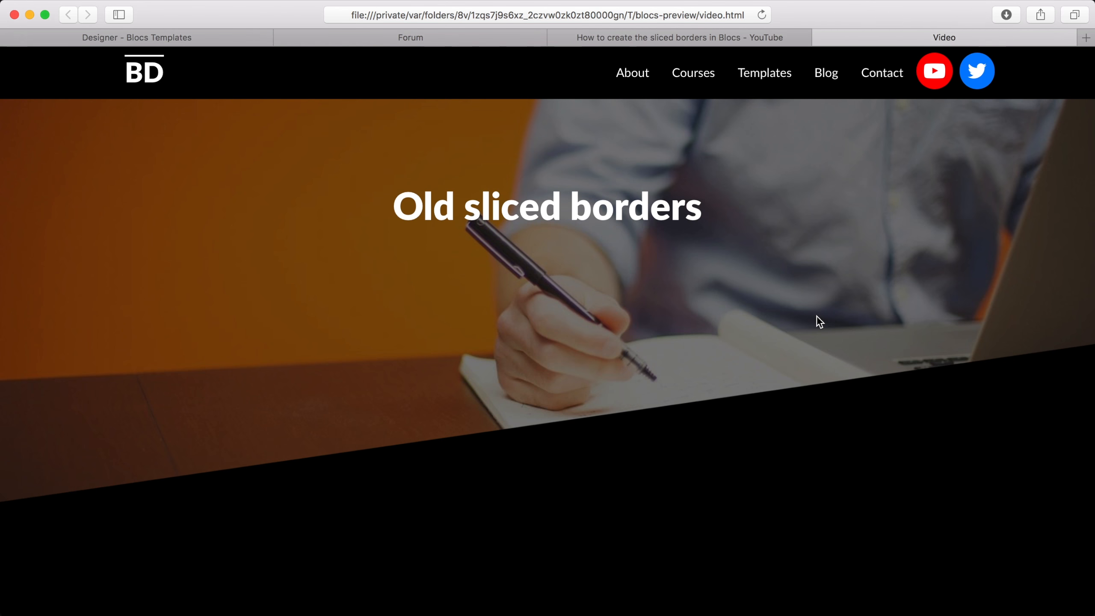
scroll(817, 317, down, 5)
scroll(817, 316, down, 10)
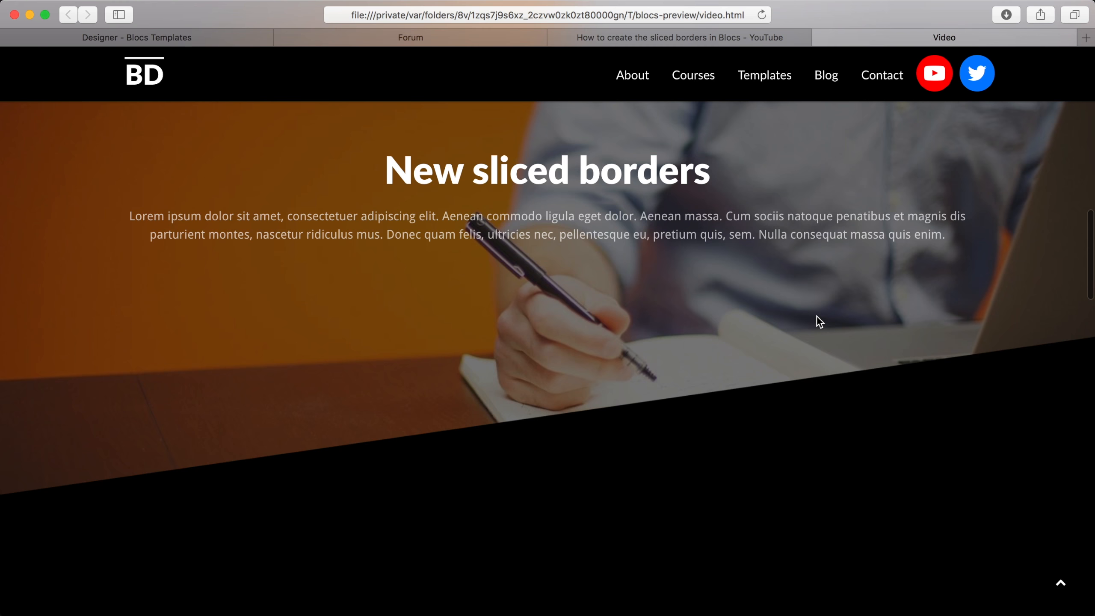
scroll(820, 322, down, 10)
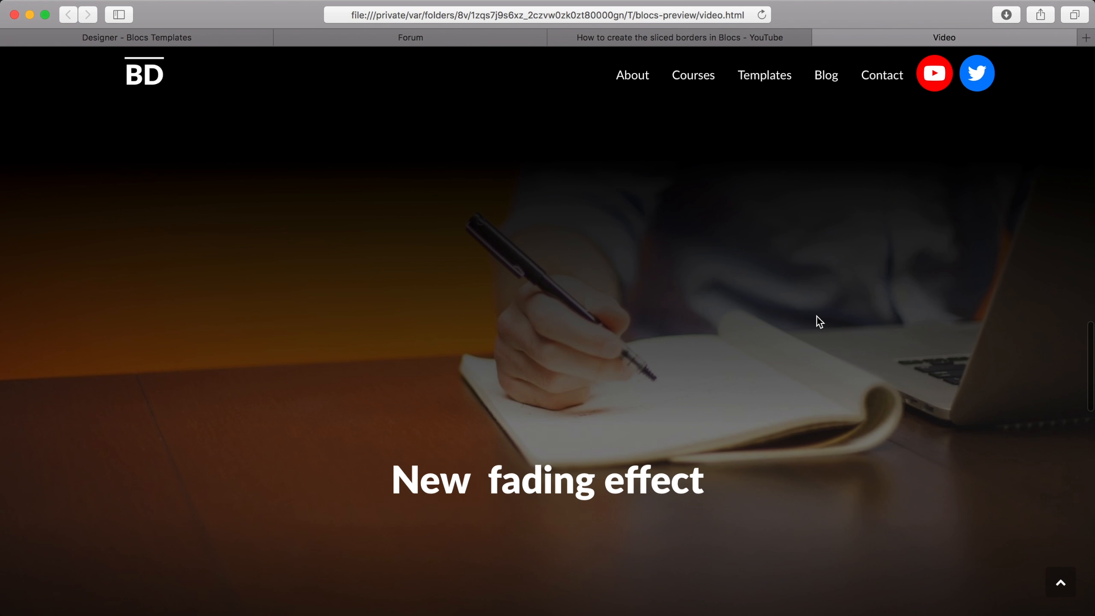
- Preview the page at tablet size and examine the old sliced borders, new sliced borders and fading effect sections
scroll(816, 317, down, 1)
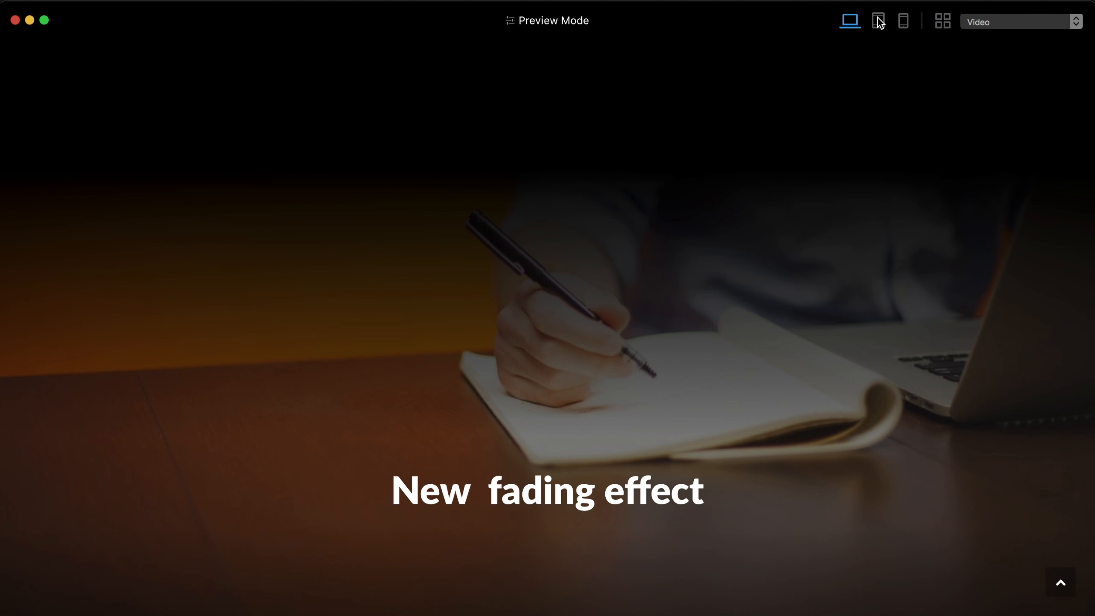
click(878, 20)
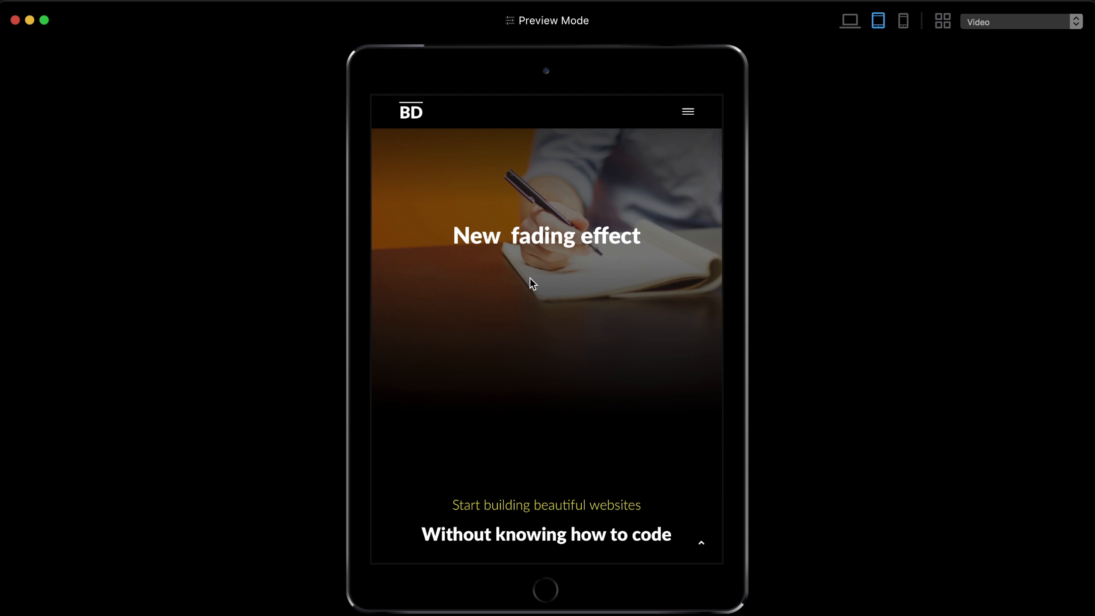
scroll(600, 320, down, 10)
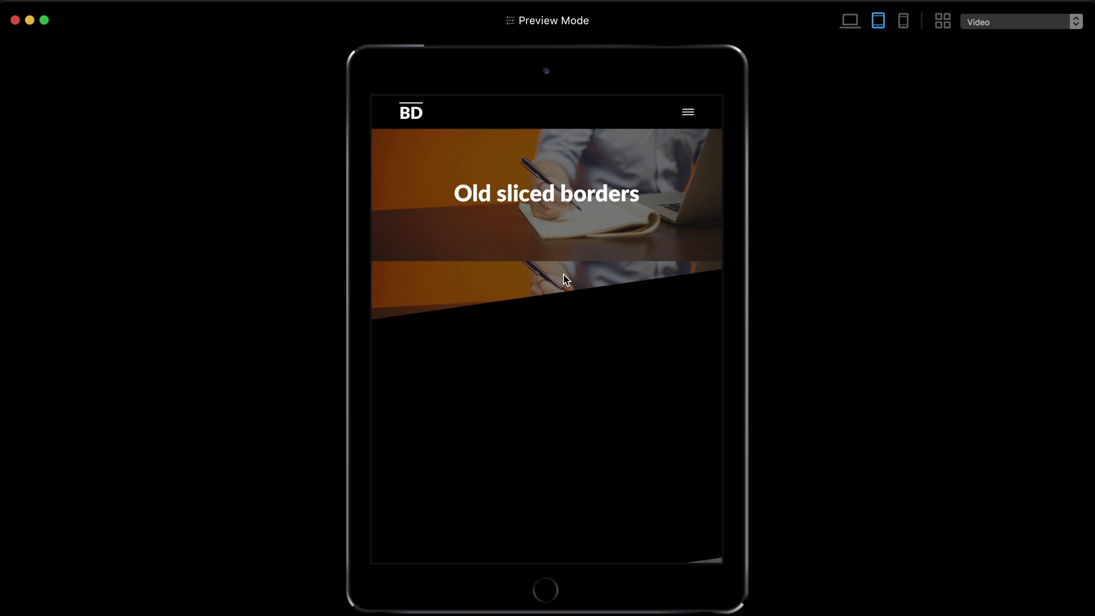
scroll(671, 344, down, 10)
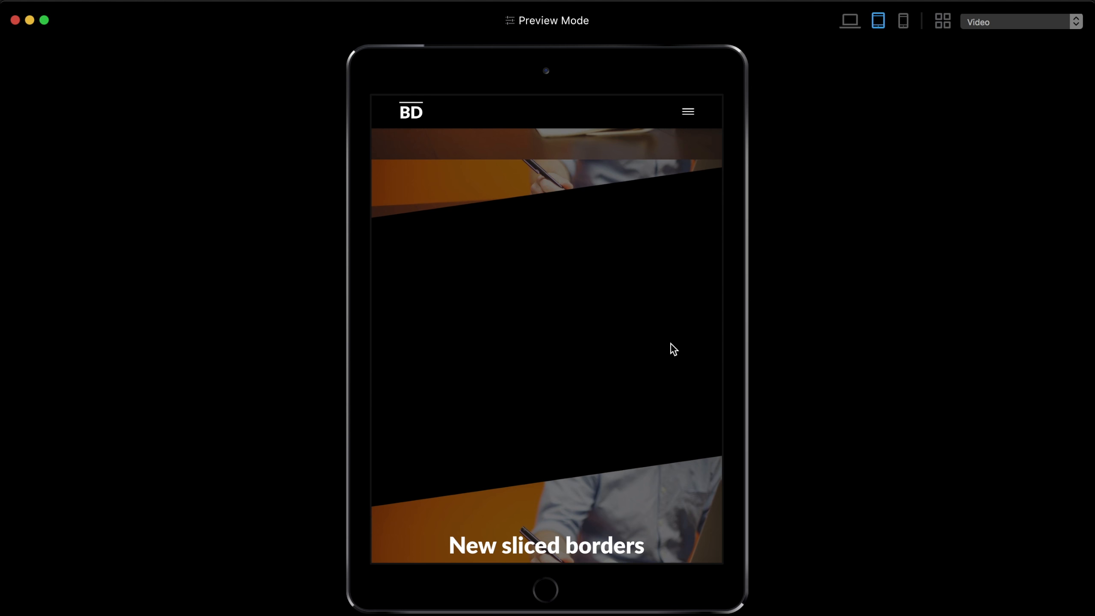
scroll(671, 344, down, 8)
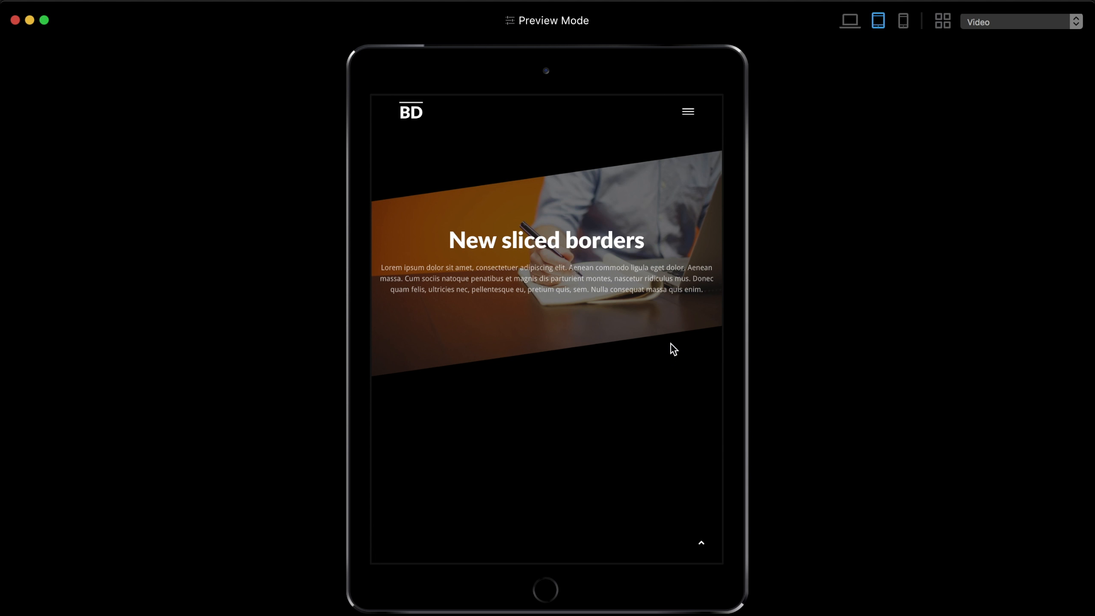
scroll(671, 344, down, 5)
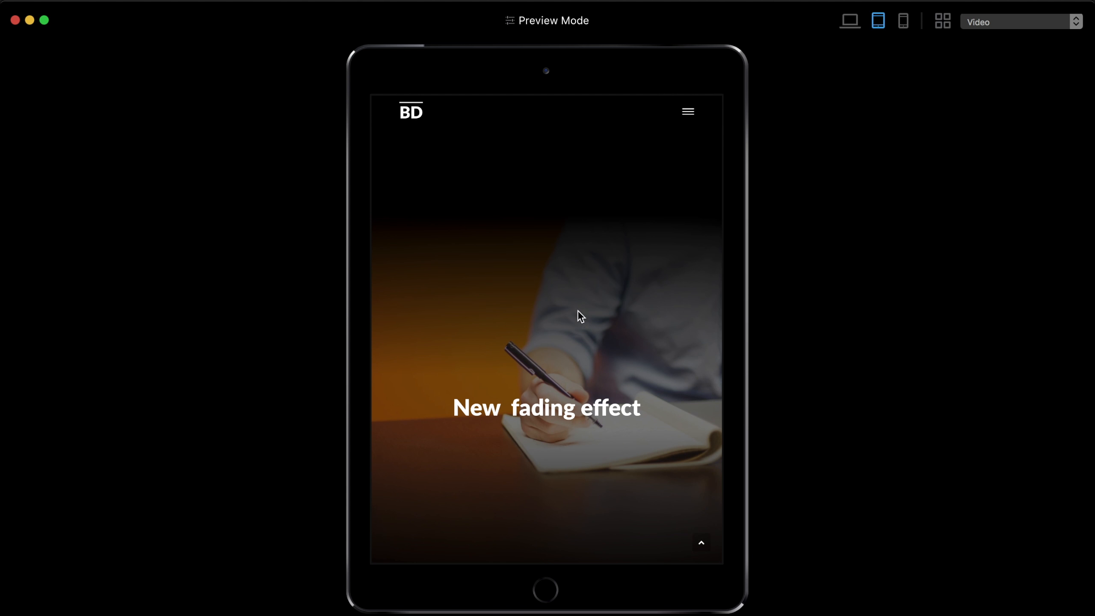
scroll(527, 346, down, 2)
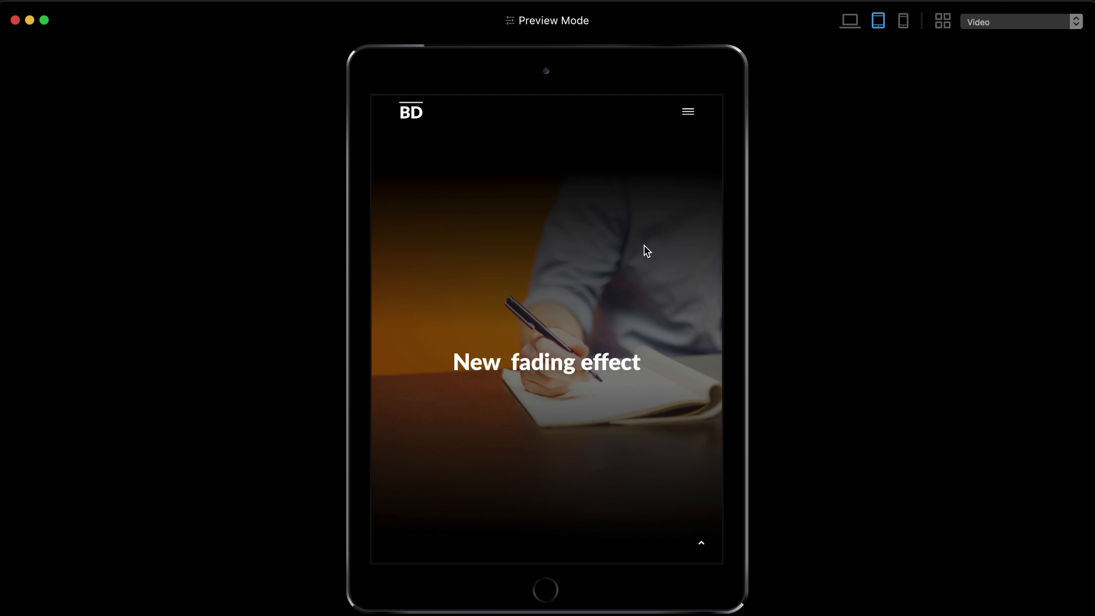
scroll(644, 246, up, 10)
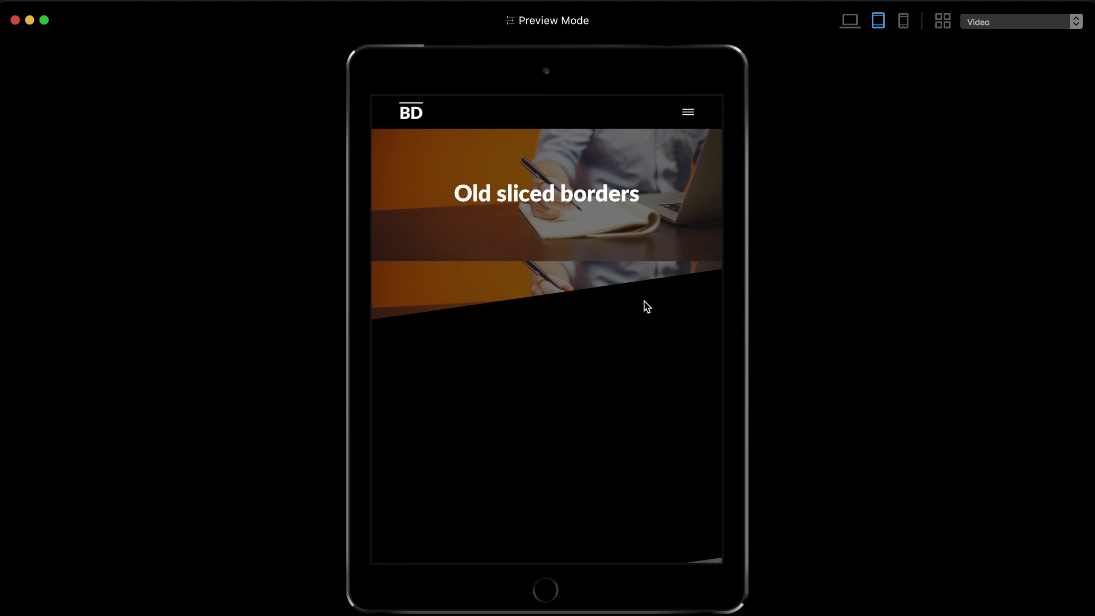
scroll(645, 302, down, 8)
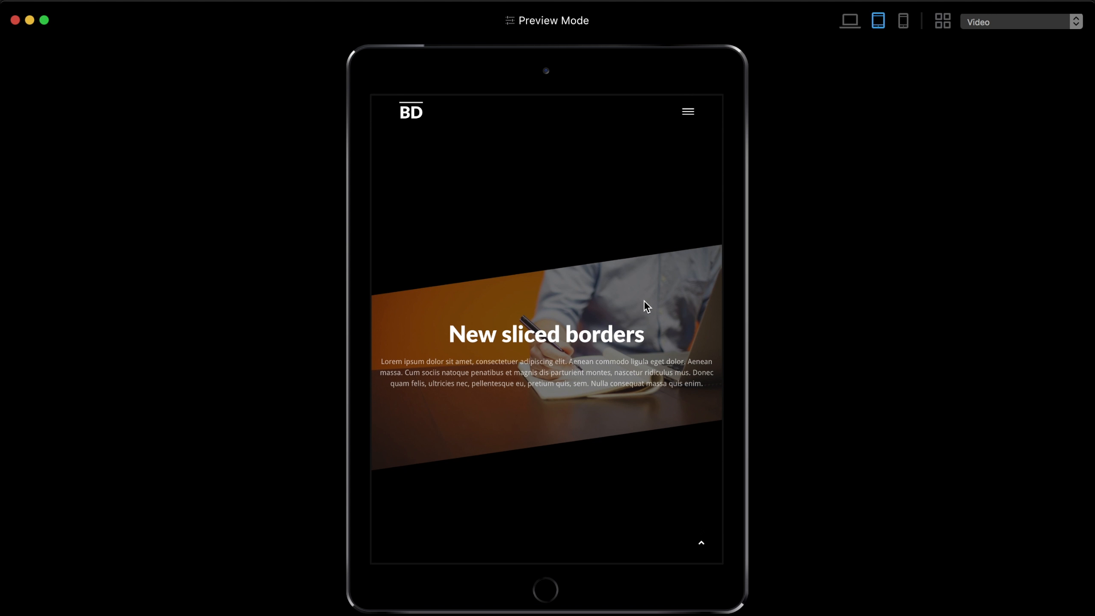
scroll(607, 390, down, 5)
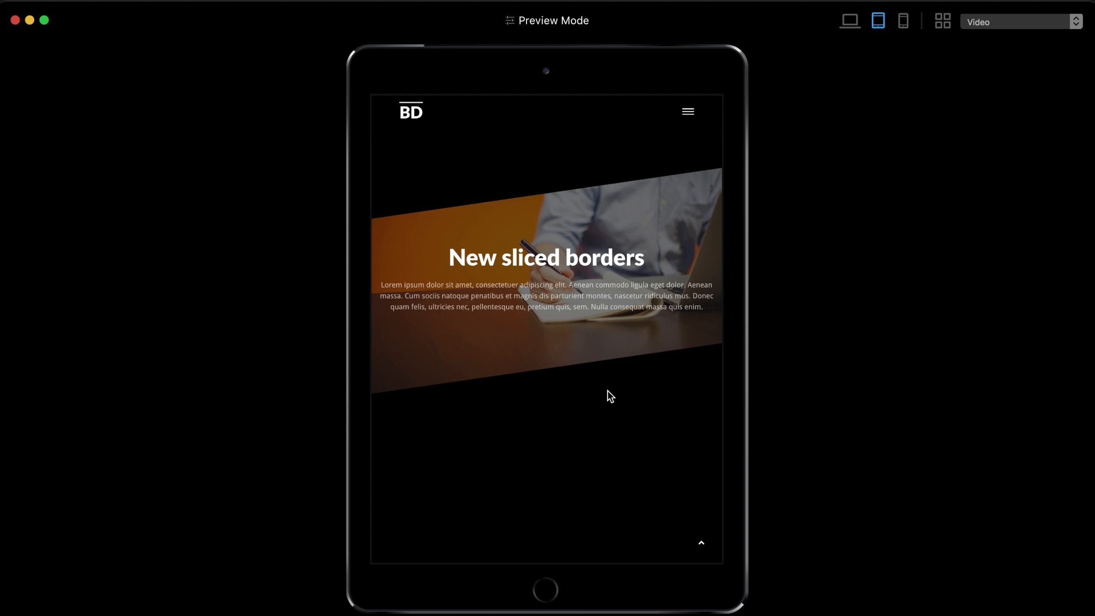
scroll(608, 391, down, 8)
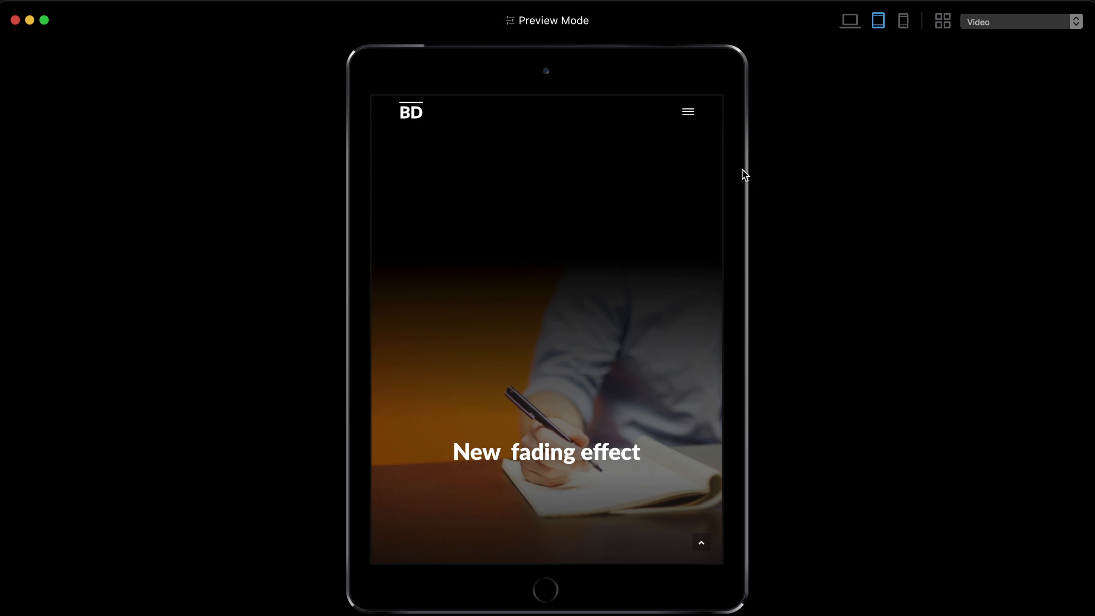
- Switch the preview back to desktop size and return to editing
click(848, 23)
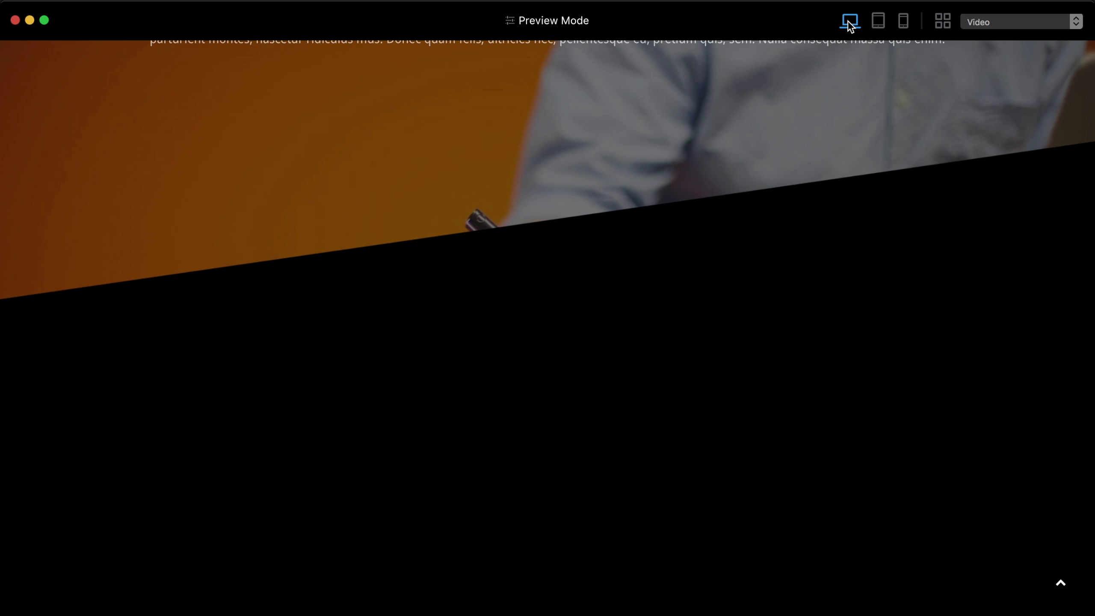
scroll(496, 392, down, 2)
key(Escape)
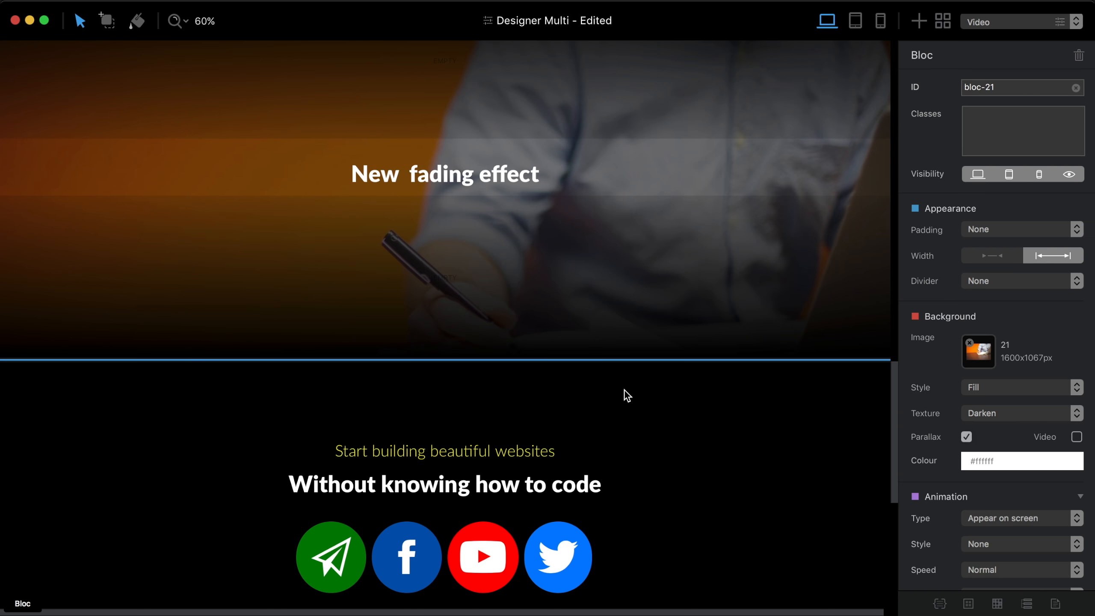
- Set the height of the designer-gradient class on the row above the New fading effect heading to 335 px
scroll(625, 391, up, 3)
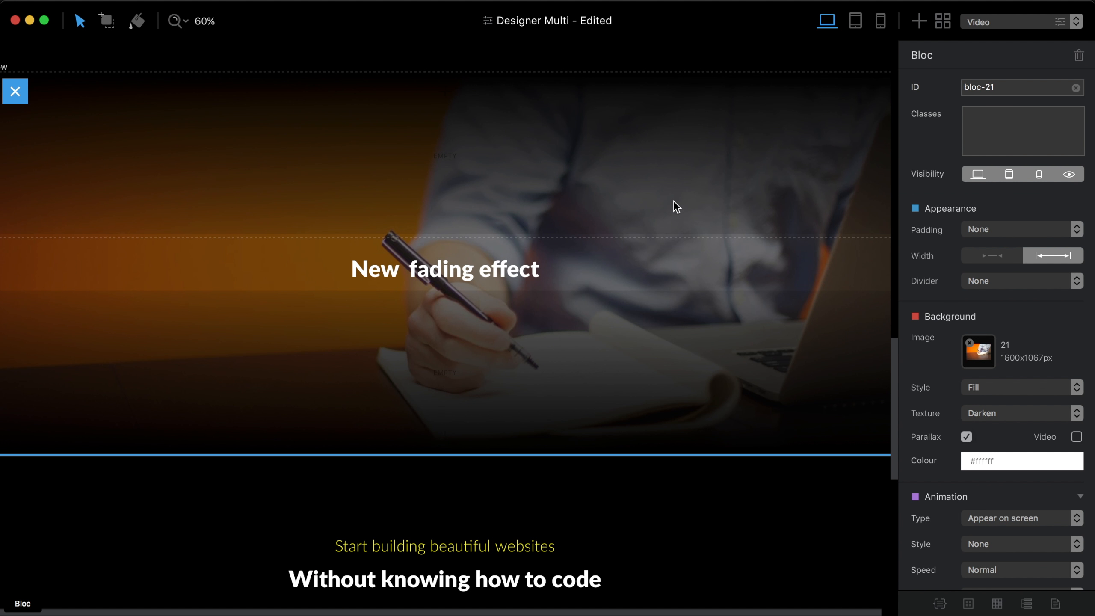
click(674, 200)
click(1004, 117)
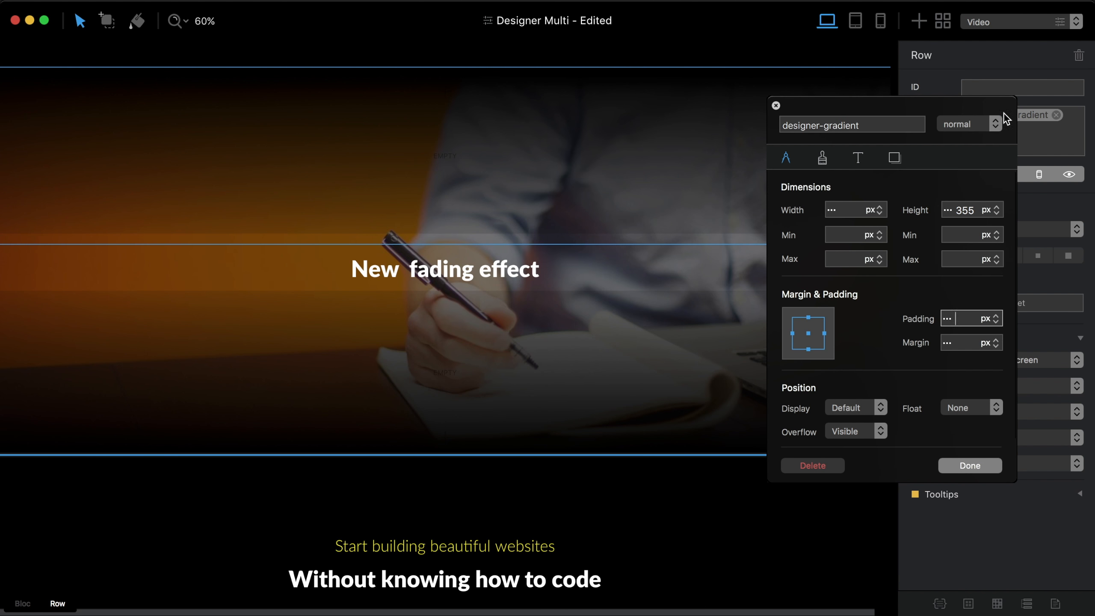
click(966, 210)
double_click(966, 210)
text(100)
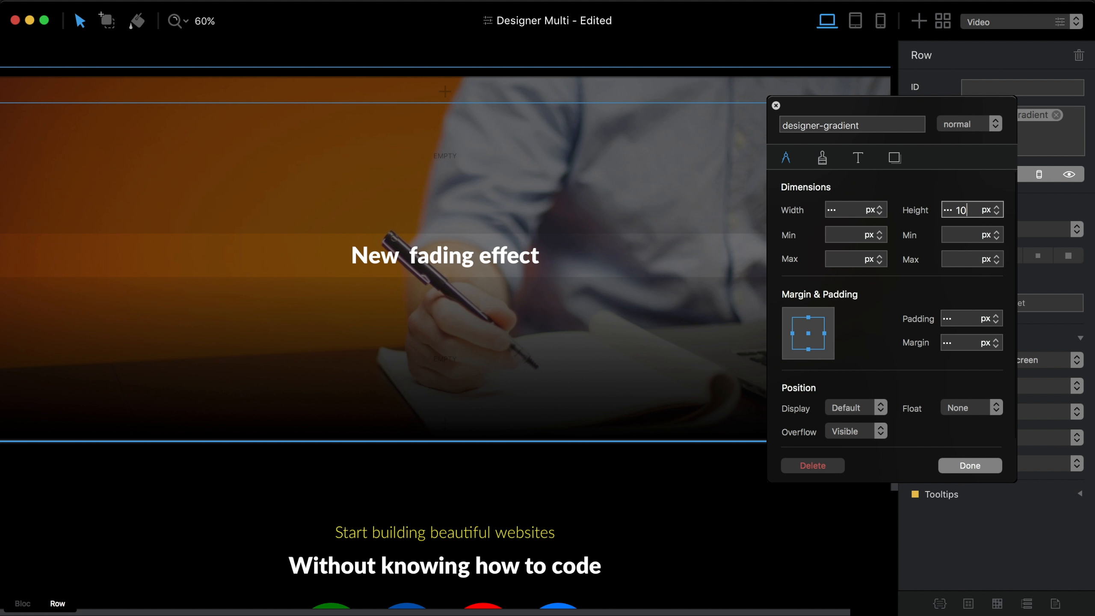
key(BackSpace)
key(BackSpace)
key(BackSpace)
text(335)
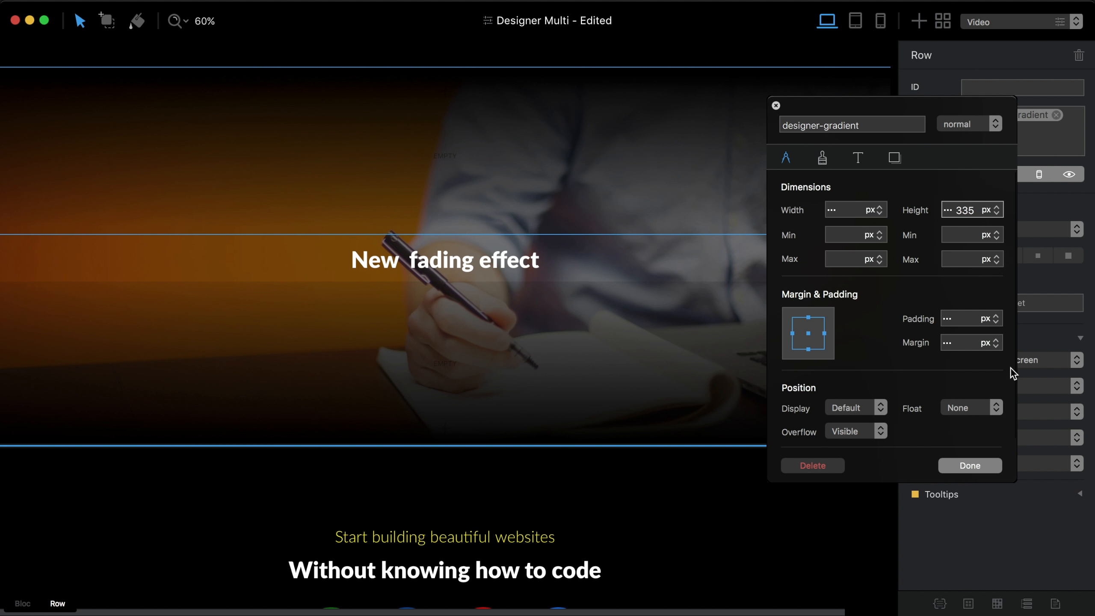
click(968, 468)
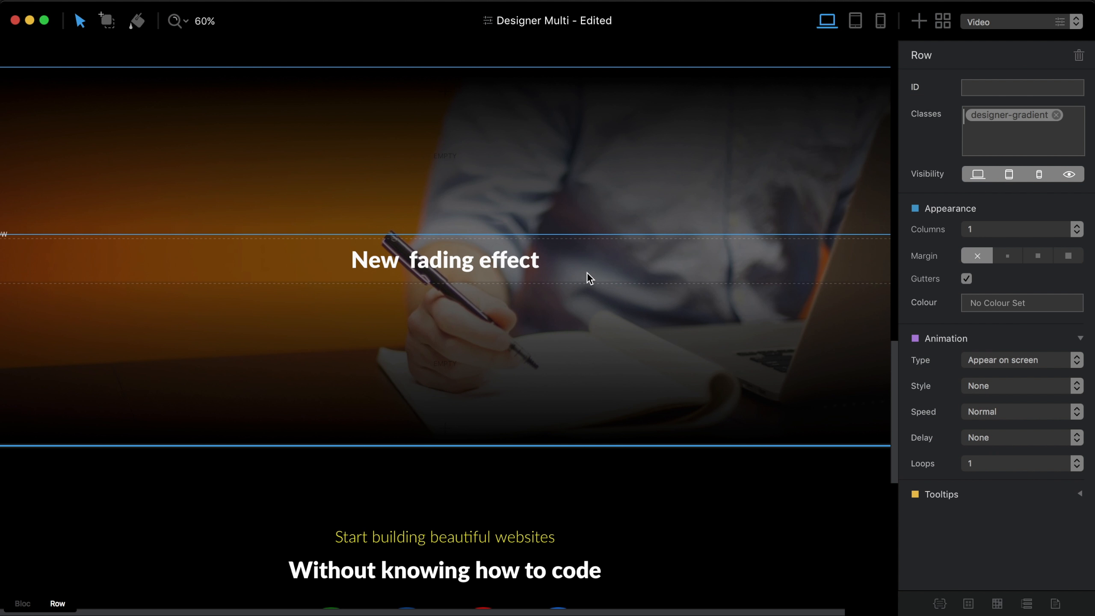
- Try the New fading effect heading's row without a margin, and restore its small margin
click(652, 254)
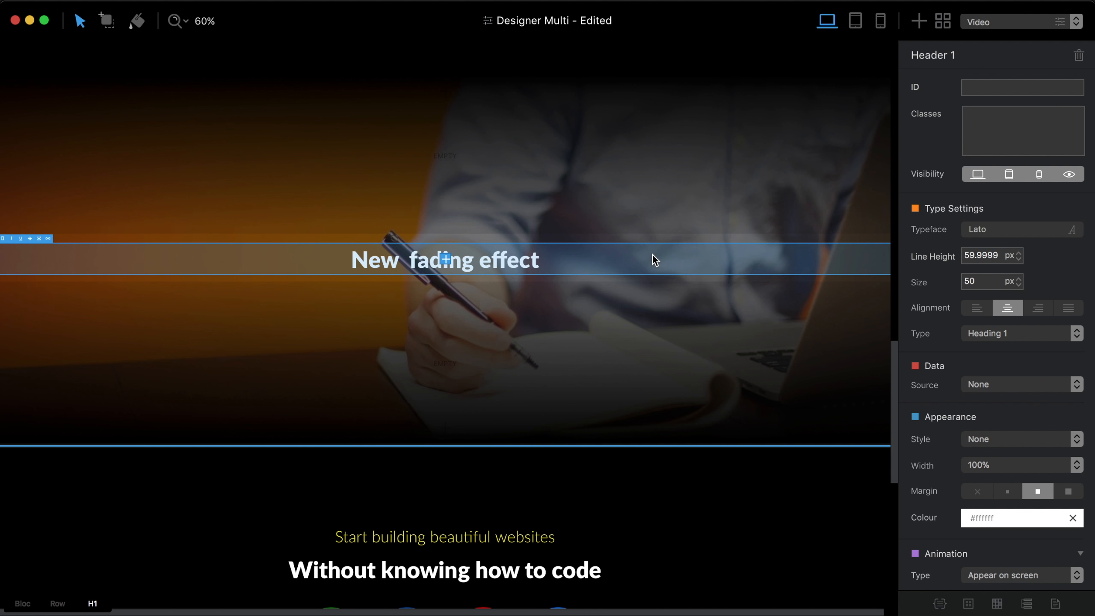
click(668, 237)
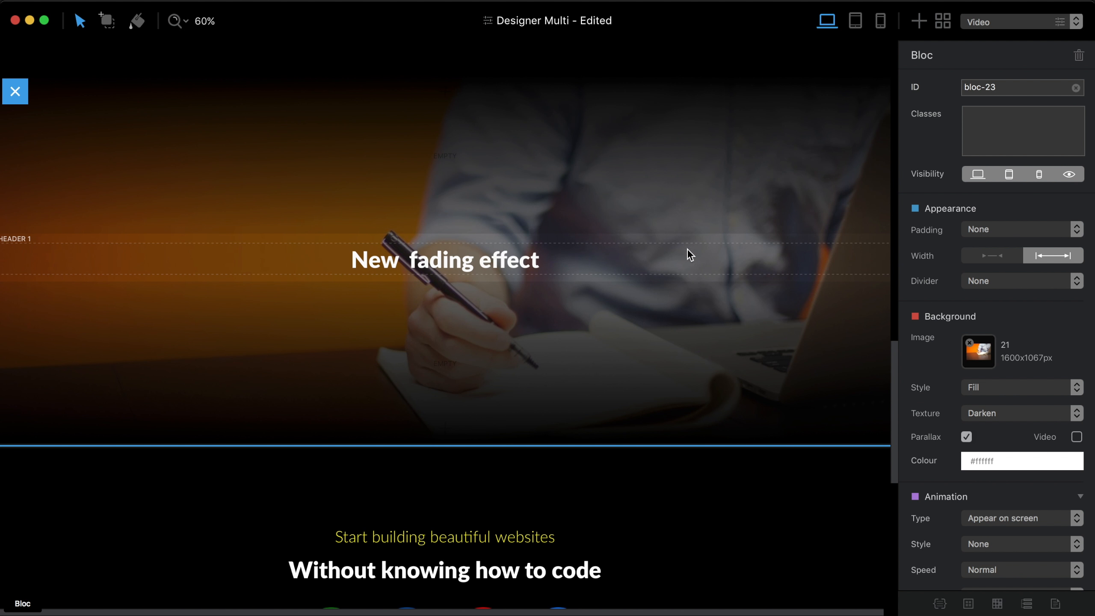
click(674, 276)
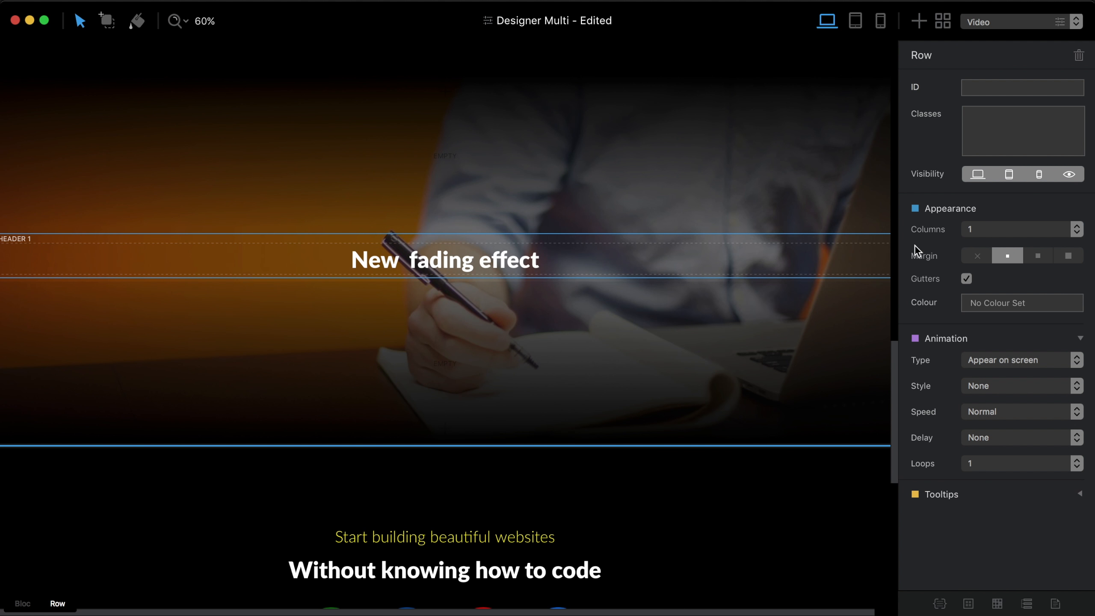
click(975, 257)
click(1013, 256)
- Try left and right alignment on the New fading effect heading, and return it to centre alignment
click(506, 263)
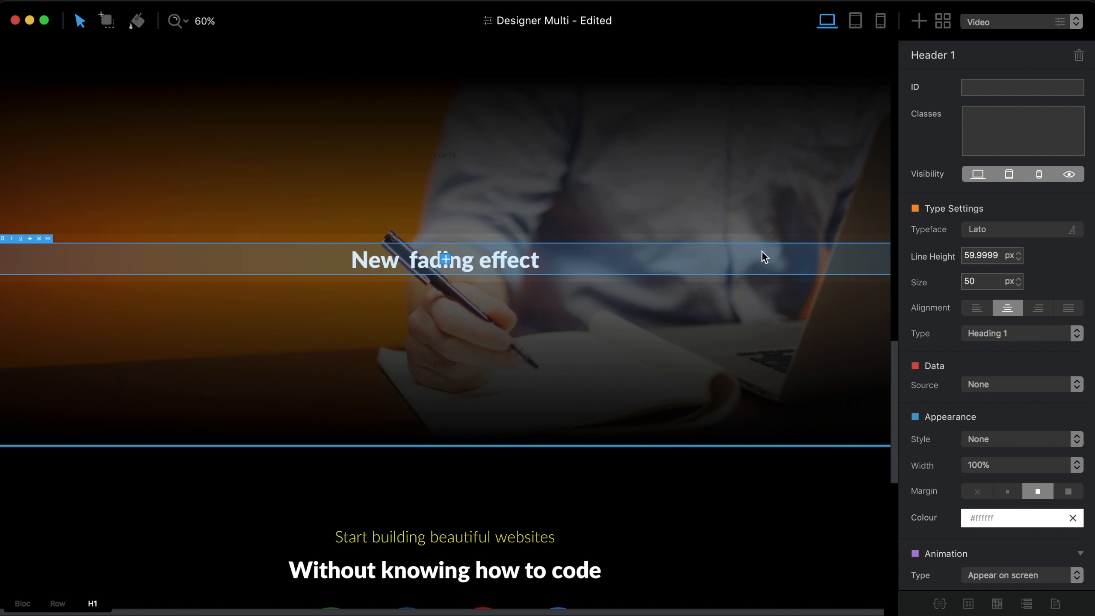
click(980, 305)
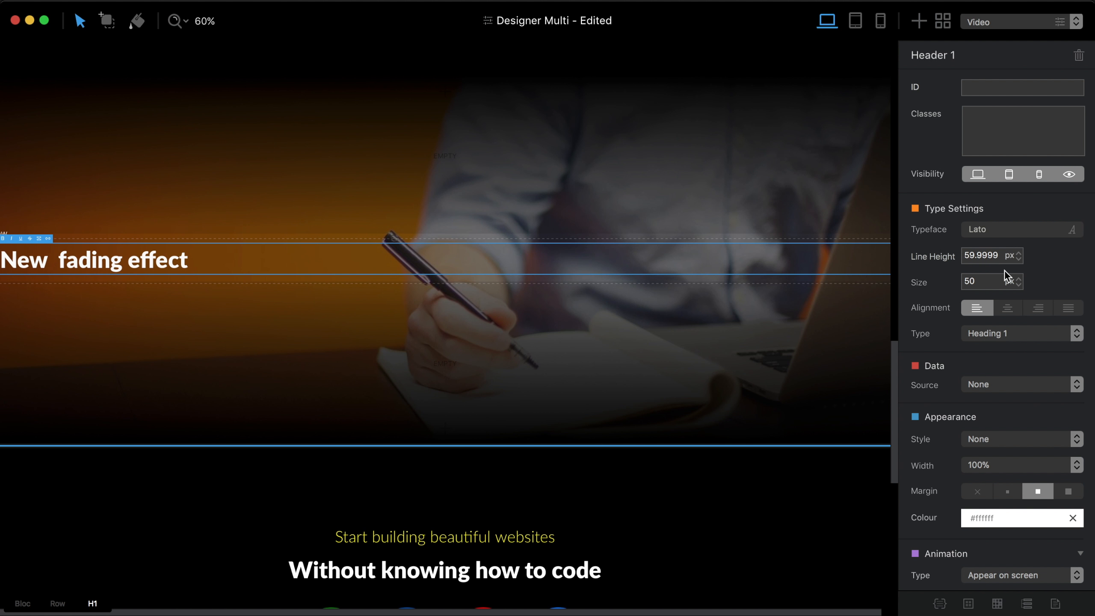
click(1040, 307)
click(1011, 309)
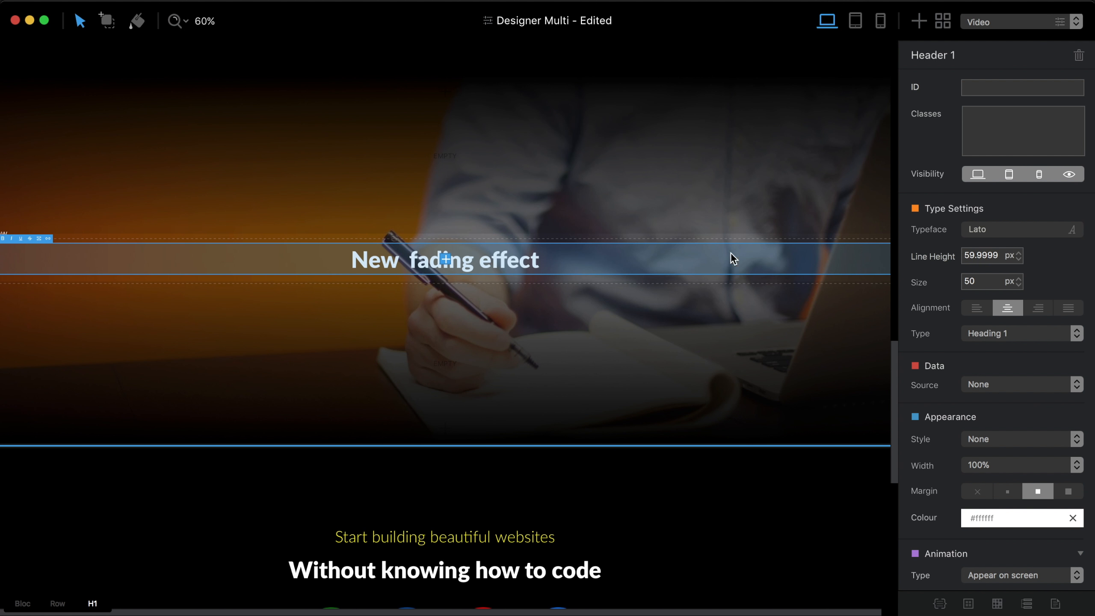
- Apply the middle-row class to the row containing the New fading effect heading
click(732, 281)
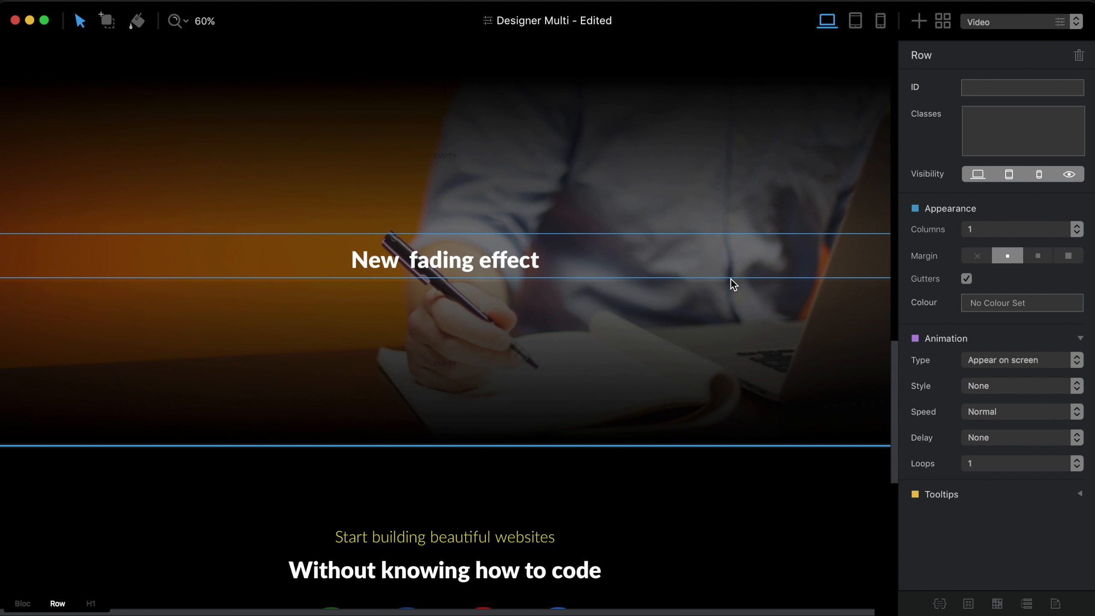
click(988, 151)
text(e)
key(BackSpace)
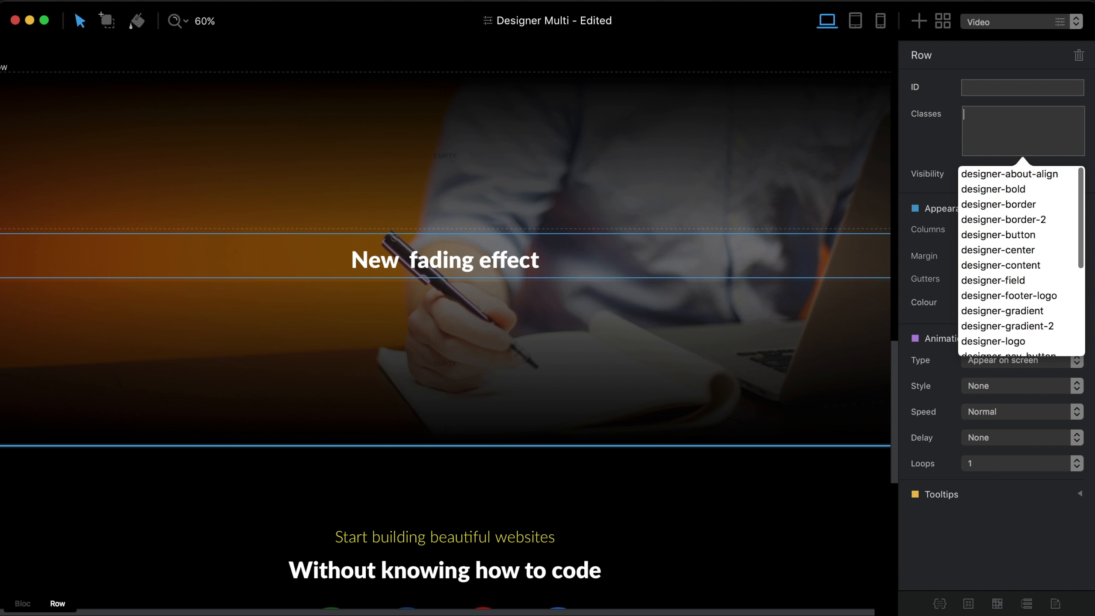
text(midd)
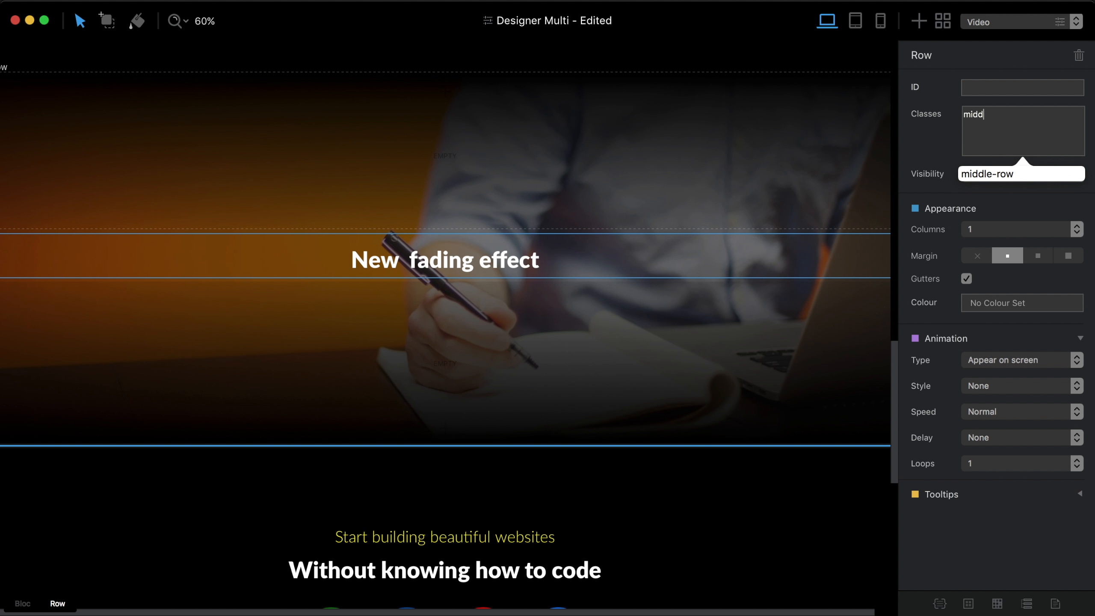
click(996, 174)
- Examine the heading row's width and spacing within the fading effect bloc and compare it with the new sliced borders section
scroll(804, 219, up, 10)
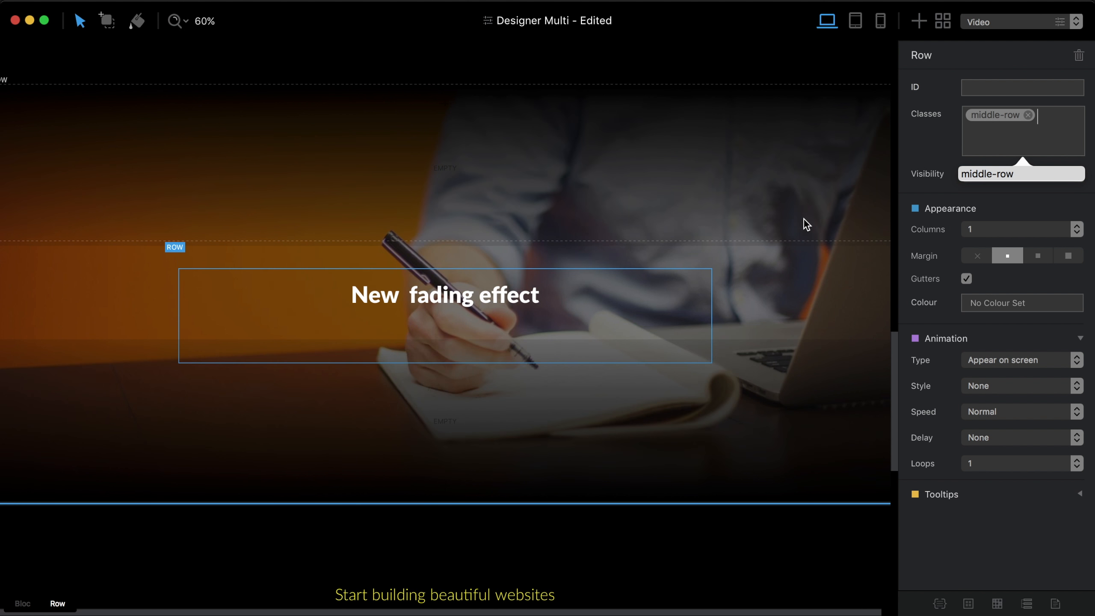
scroll(804, 219, up, 2)
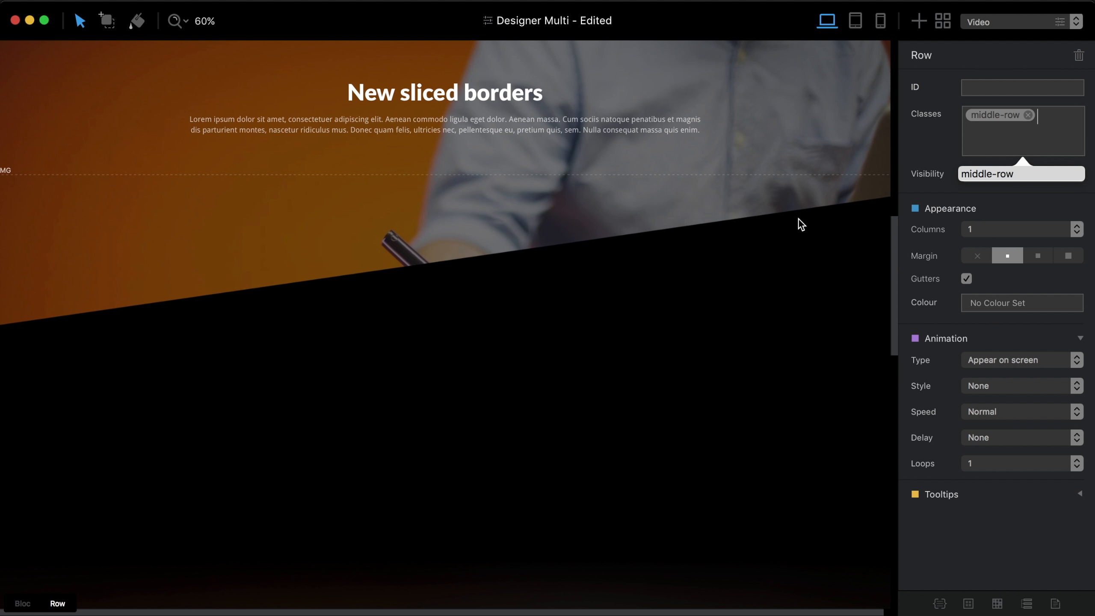
scroll(633, 183, down, 10)
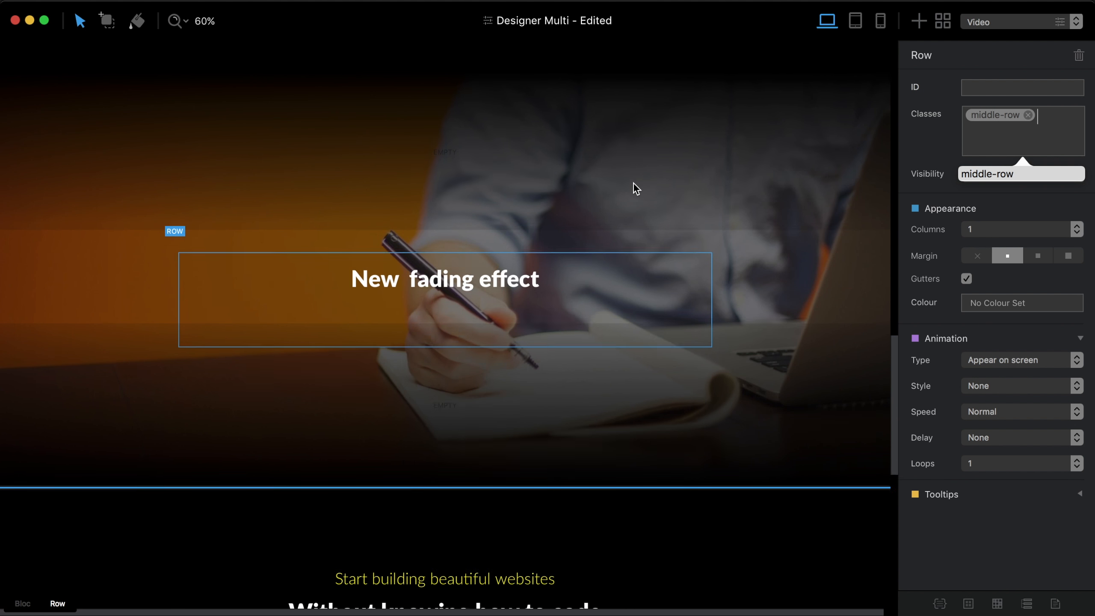
scroll(633, 183, down, 5)
scroll(633, 183, up, 3)
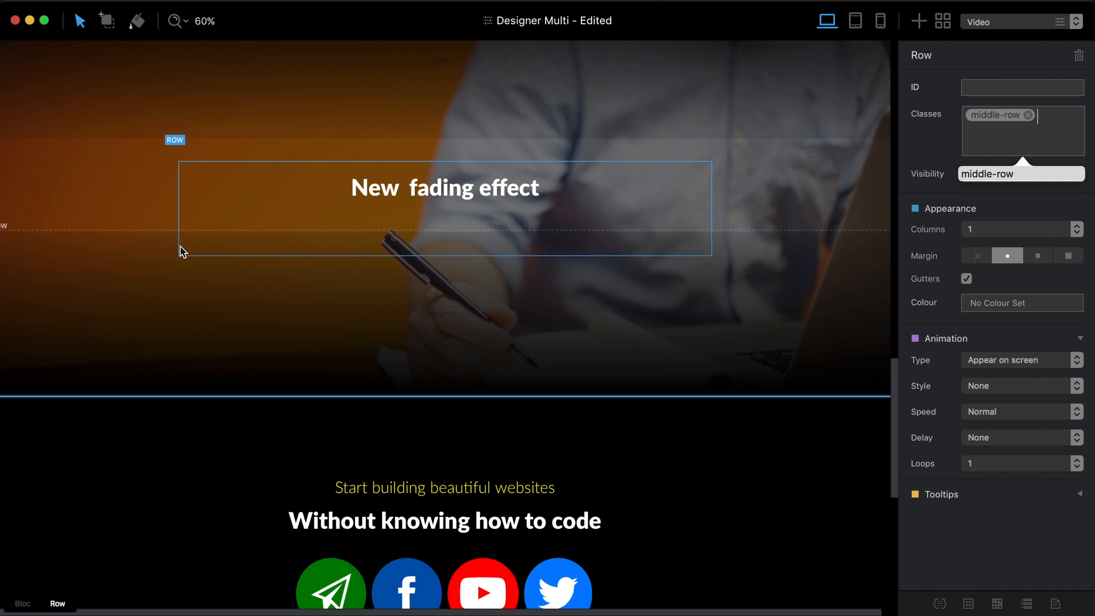
click(764, 185)
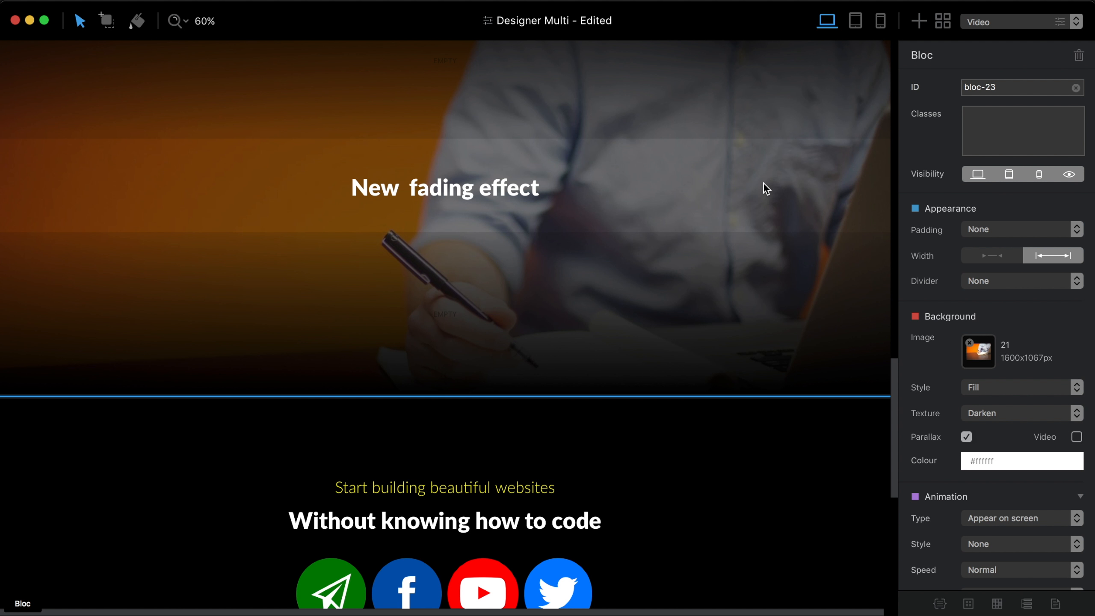
scroll(763, 183, up, 1)
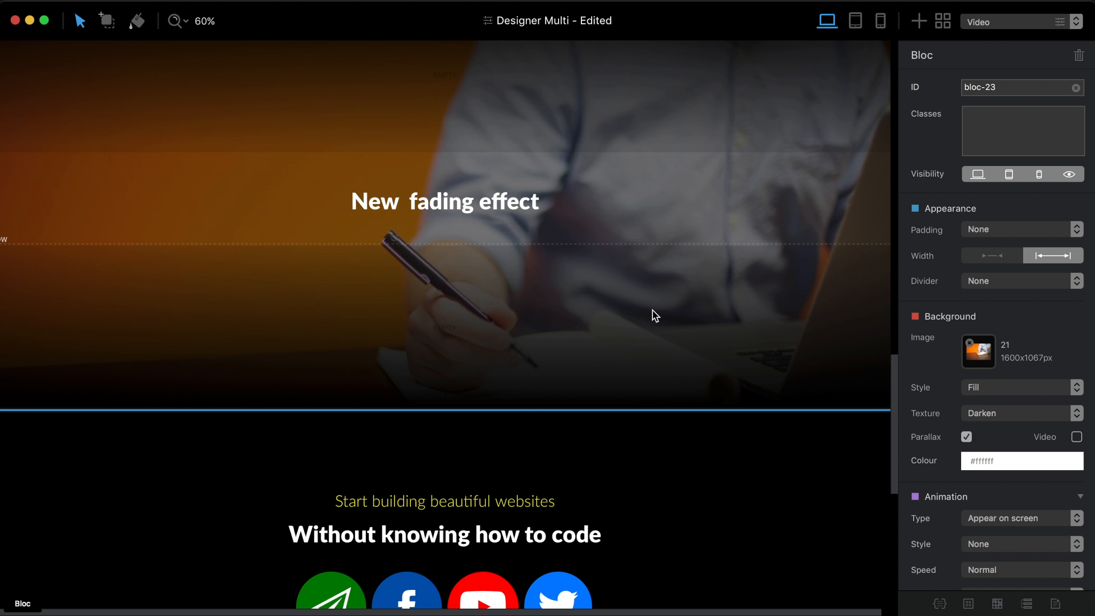
- Add two heading-and-paragraph text blocks beneath the New fading effect heading in the middle row, and select the surrounding bloc
key(d)
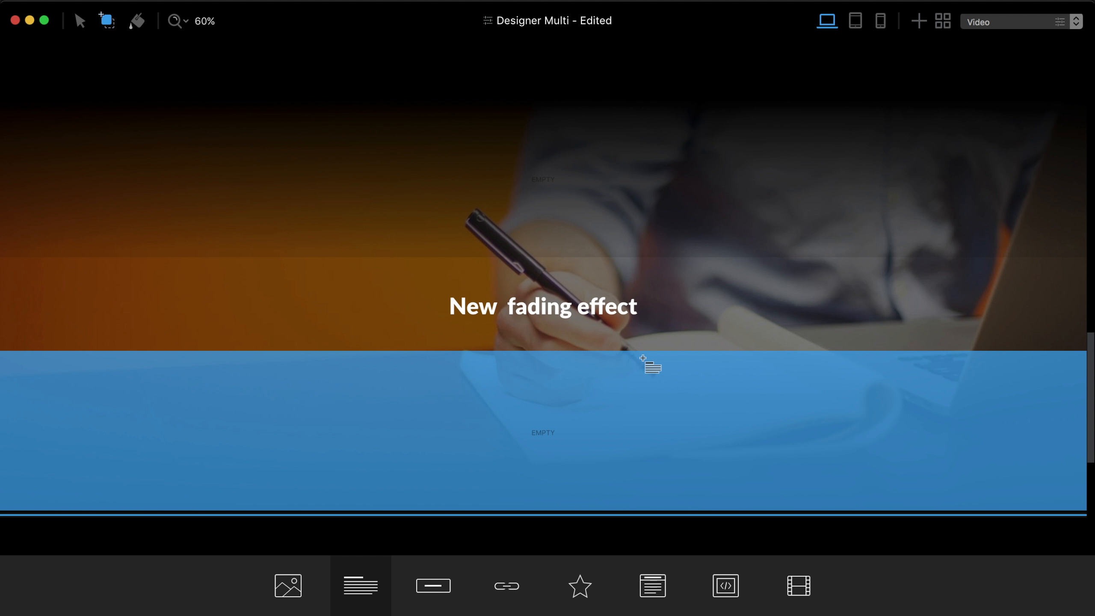
click(590, 315)
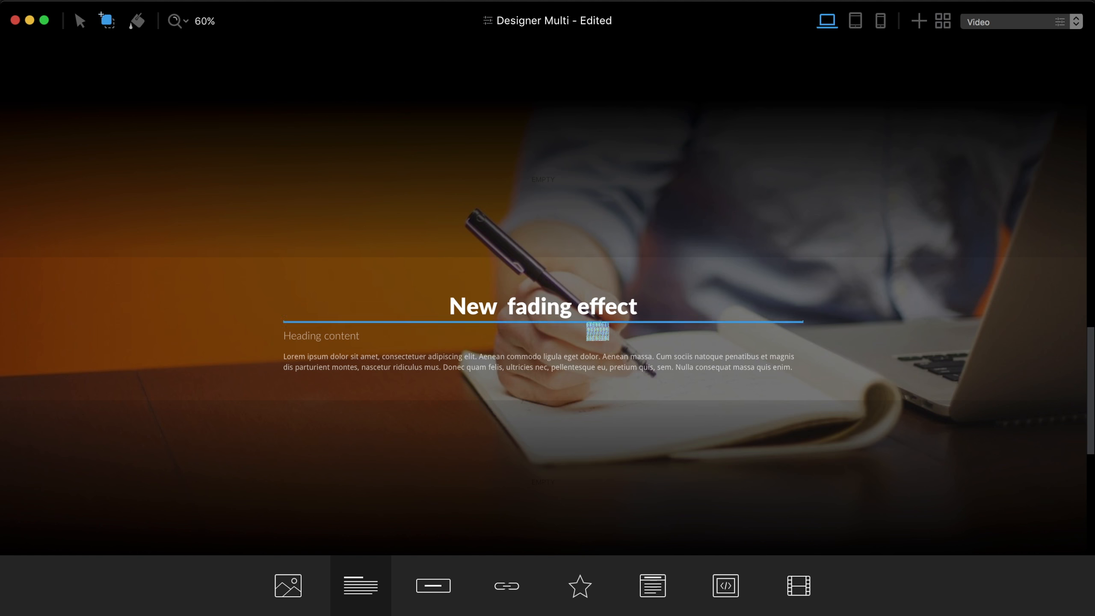
click(576, 372)
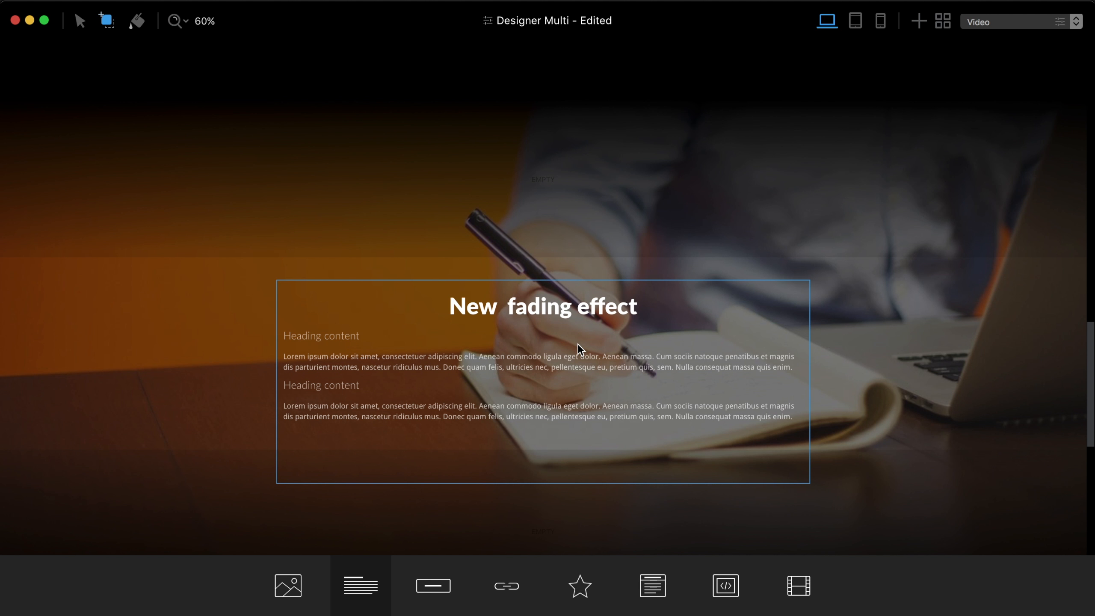
click(577, 344)
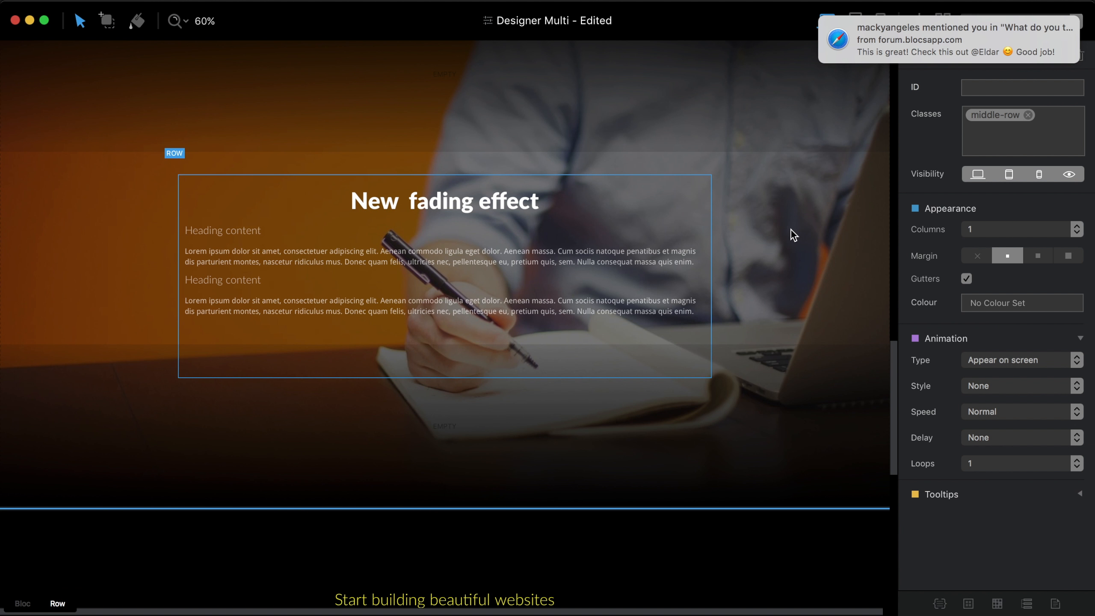
click(791, 229)
scroll(770, 267, up, 3)
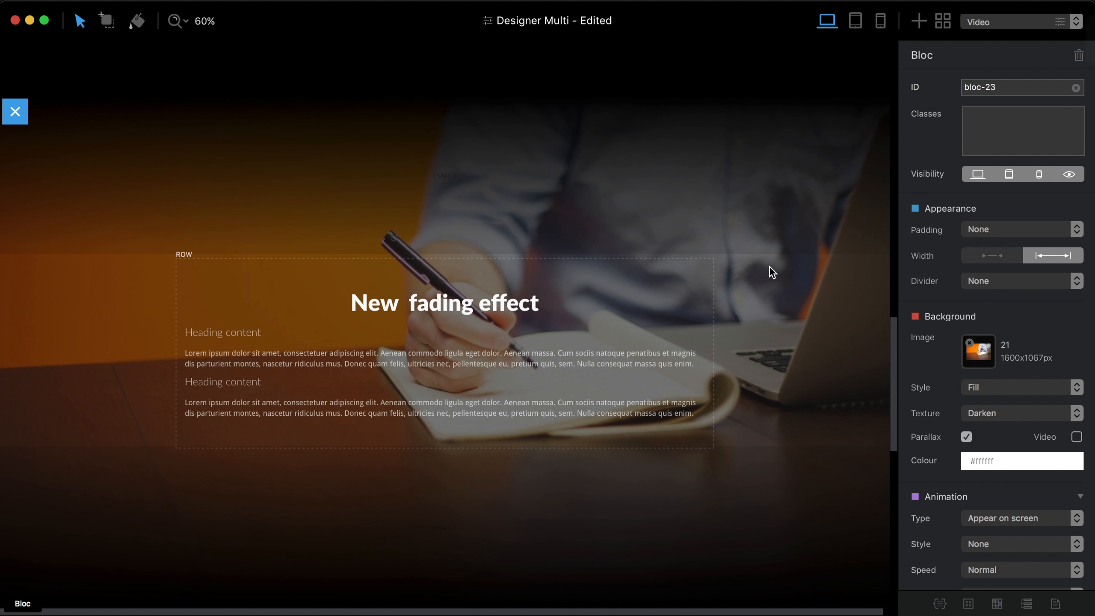